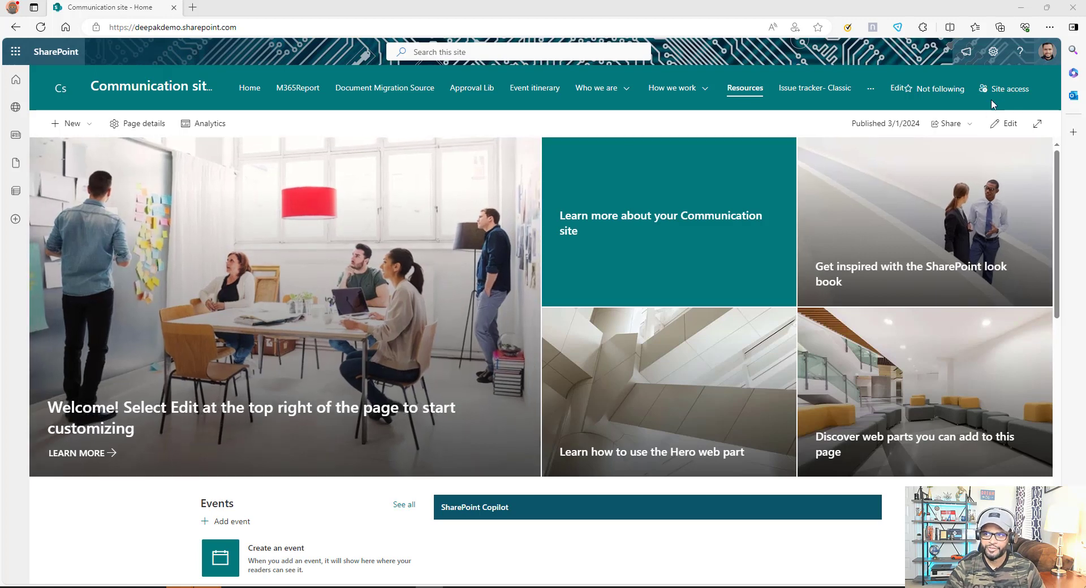
# Open the Document Migration Source library from the site contents to examine its files, and return to the site contents
pyautogui.click(993, 54)
pyautogui.click(912, 156)
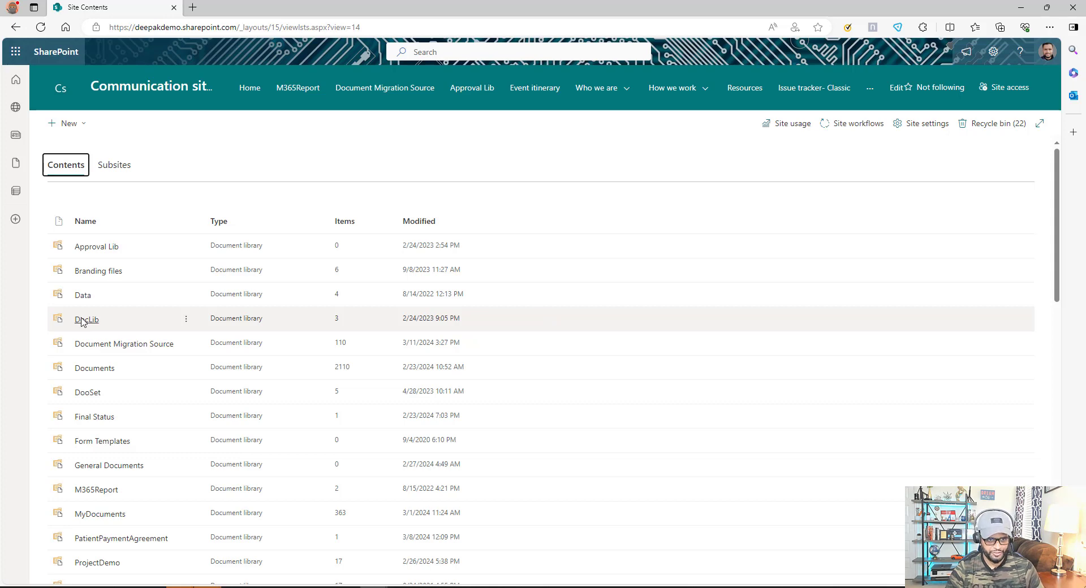
pyautogui.click(111, 343)
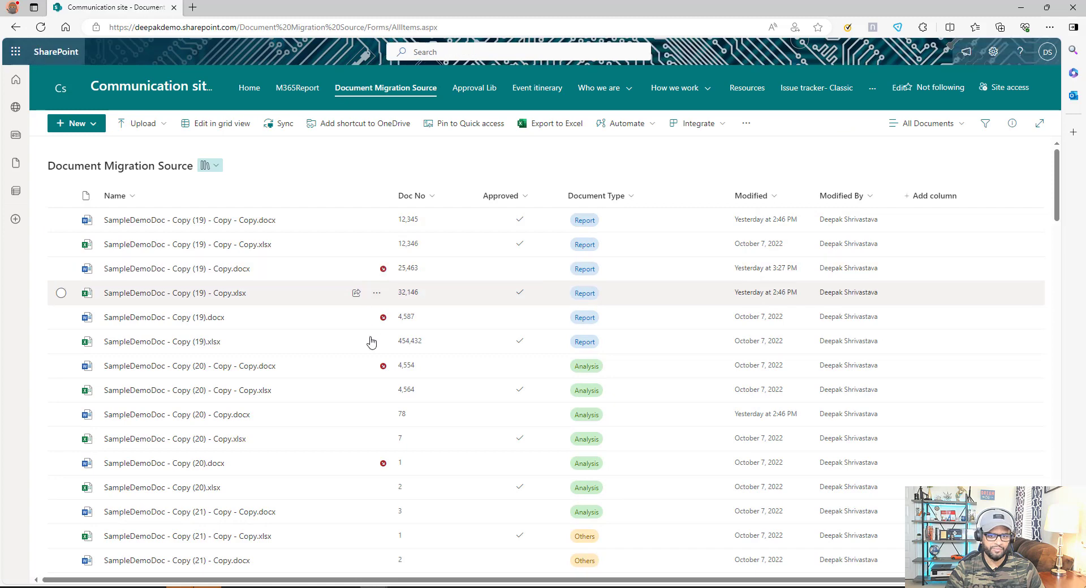
pyautogui.click(15, 28)
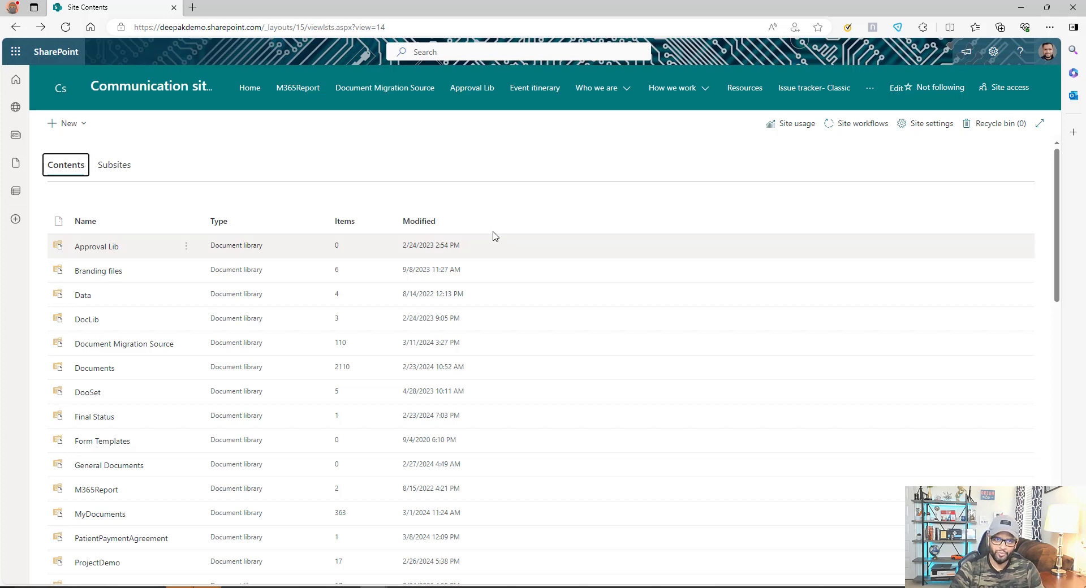
# Open make.powerautomate.com in a new browser tab and go to its flow creation page
pyautogui.click(192, 7)
pyautogui.write('make.powerautomate.com')
pyautogui.press('Return')
pyautogui.click(44, 124)
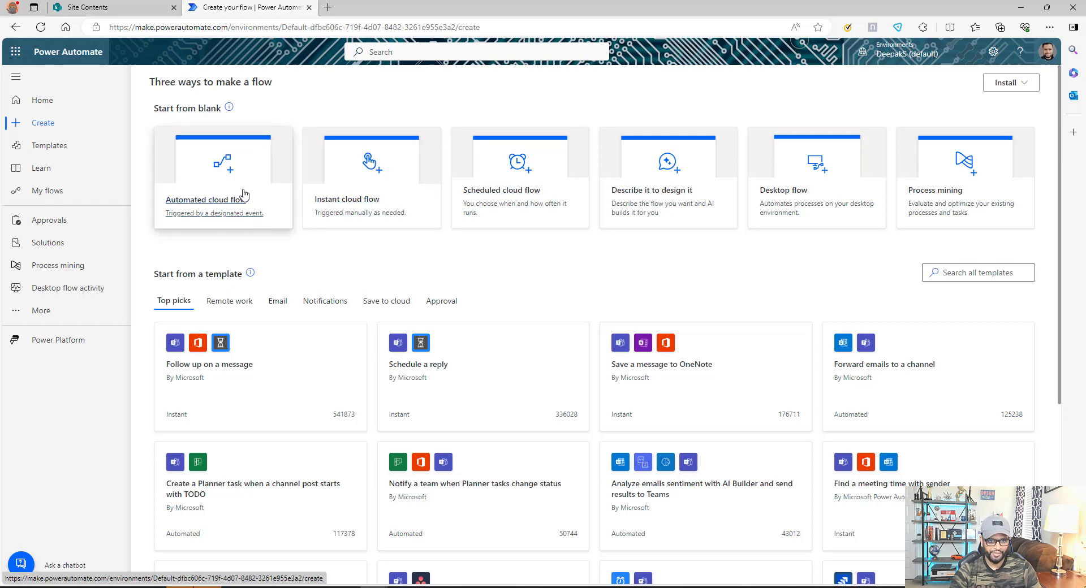
# Create an instant cloud flow named CheckOutFilesReport with the "Manually trigger a flow" trigger
pyautogui.click(390, 183)
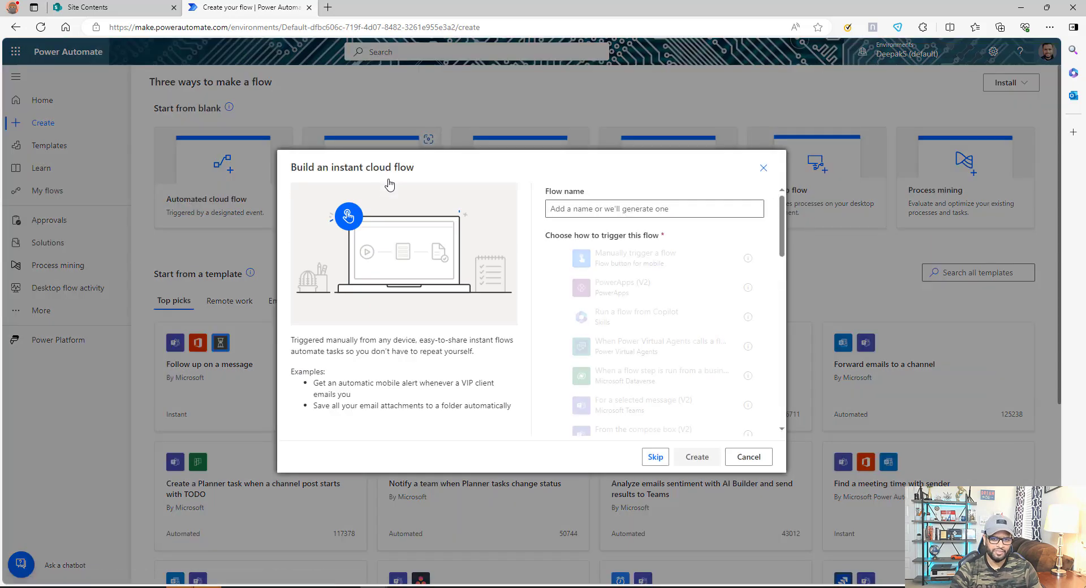
pyautogui.click(653, 252)
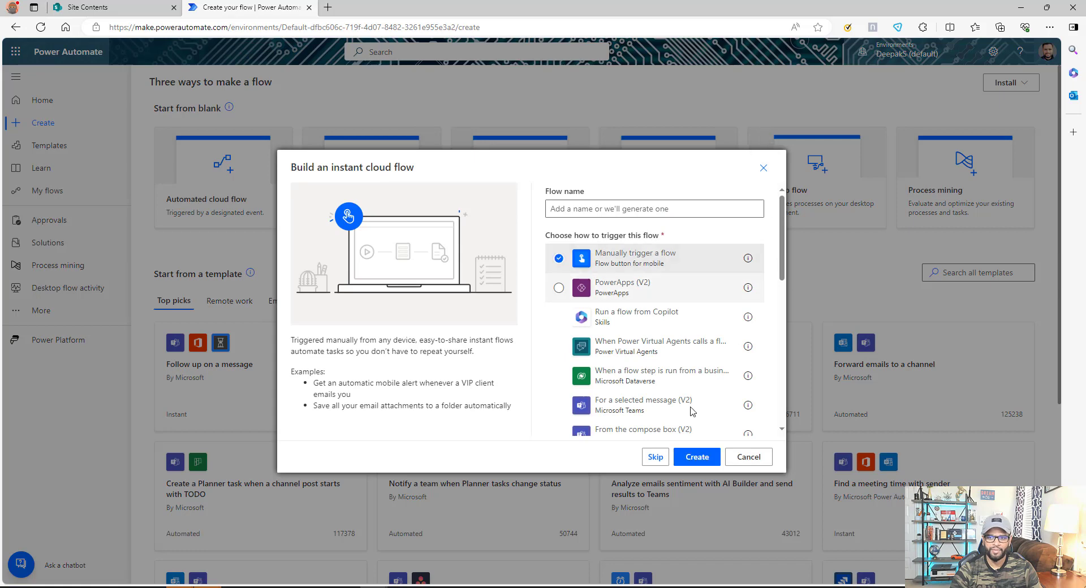
pyautogui.click(699, 459)
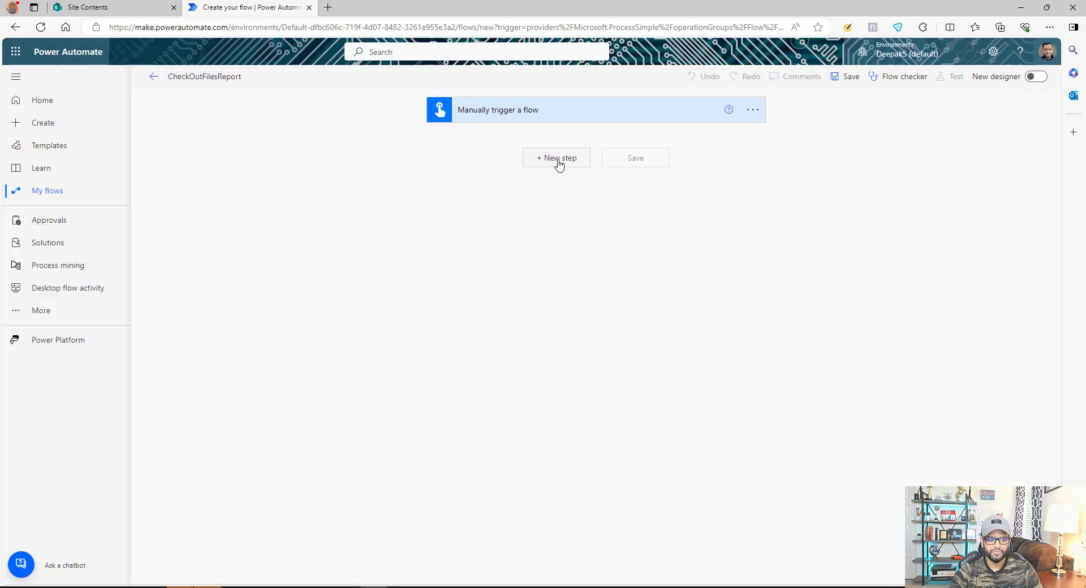
# Add a SharePoint Get items action after the trigger and set its Site Address to Communication site
pyautogui.click(558, 159)
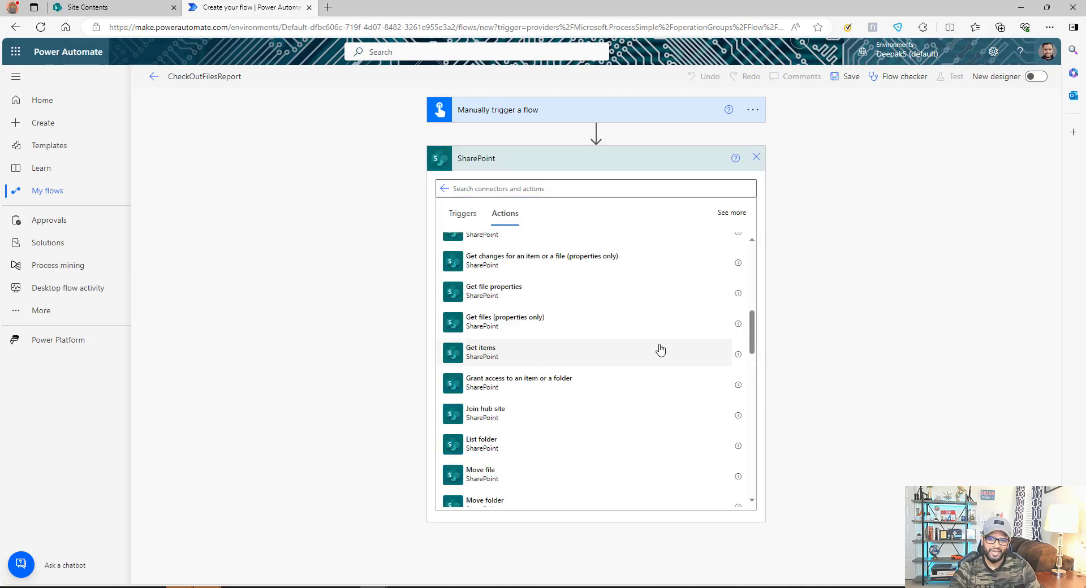
pyautogui.click(646, 346)
pyautogui.click(741, 185)
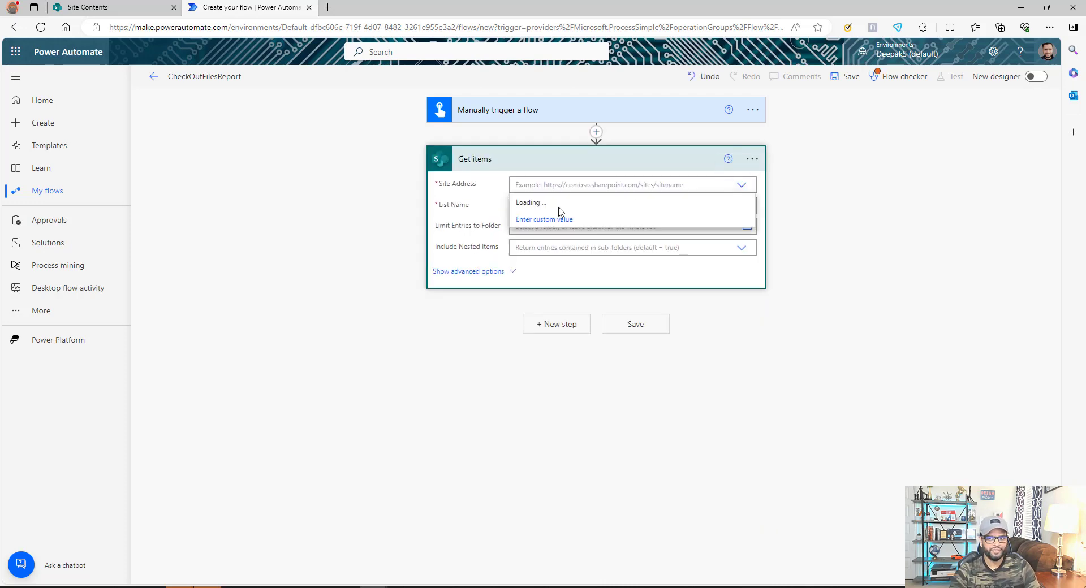
pyautogui.click(557, 203)
# Enter Document Migration Source, the library's title on the SharePoint site, as the Get items custom list name and show the advanced options
pyautogui.click(541, 208)
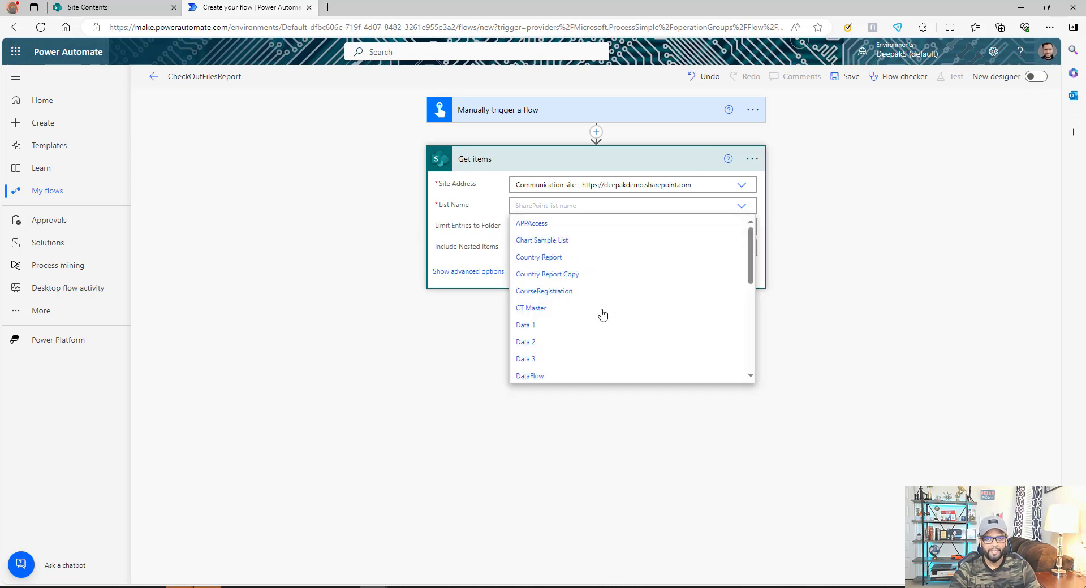
pyautogui.scroll(-5, 600, 314)
pyautogui.scroll(-3, 600, 314)
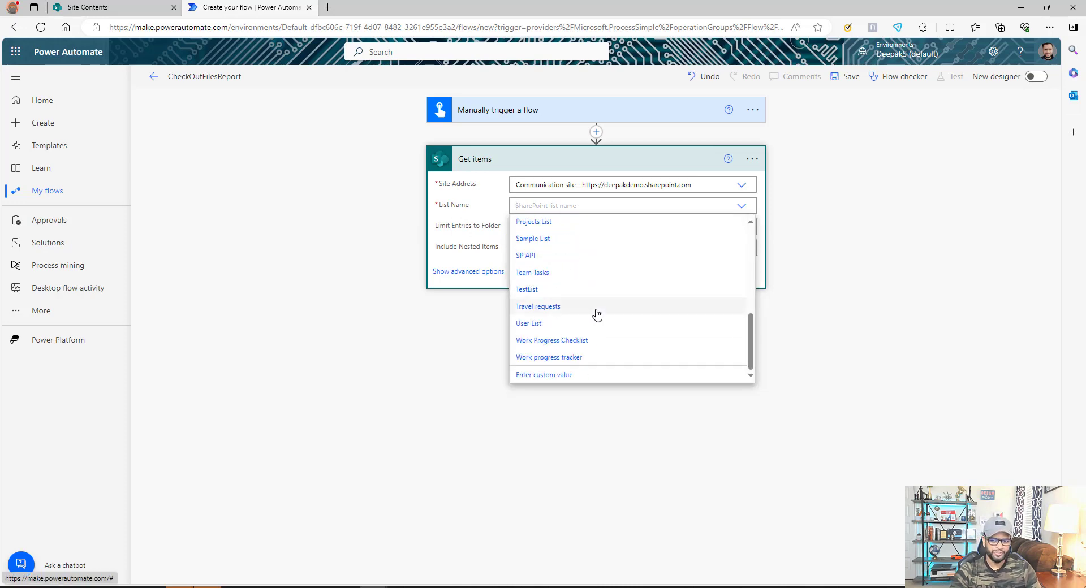
pyautogui.click(559, 376)
pyautogui.click(88, 7)
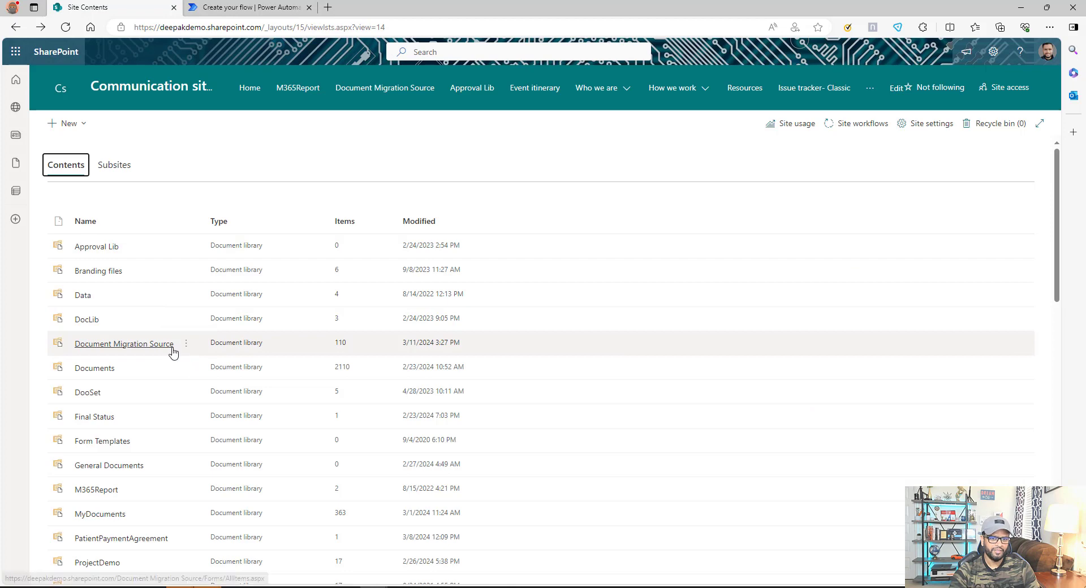
pyautogui.click(142, 346)
pyautogui.doubleClick(158, 166)
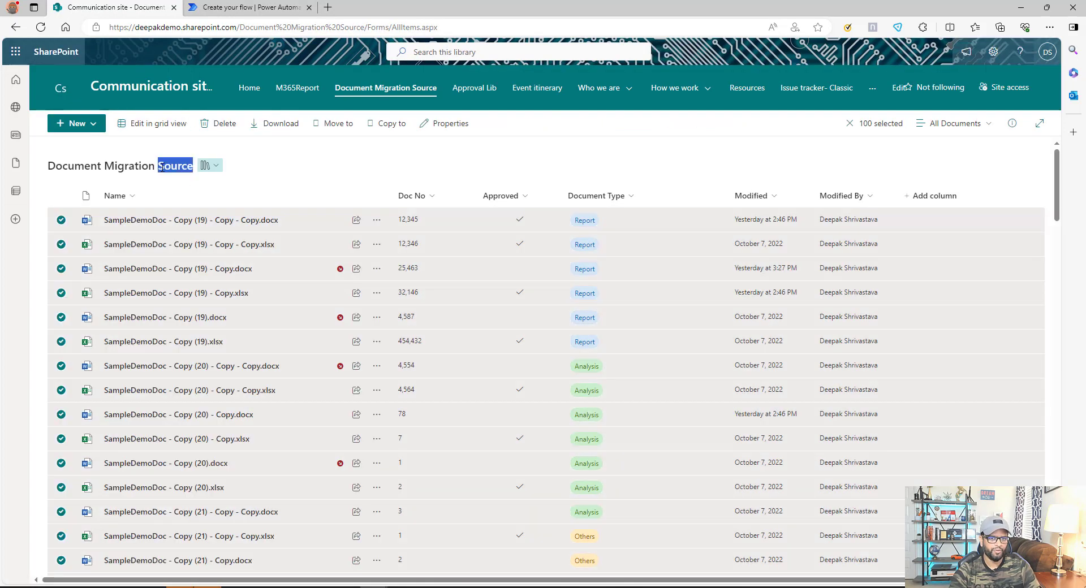
pyautogui.click(249, 7)
pyautogui.click(521, 284)
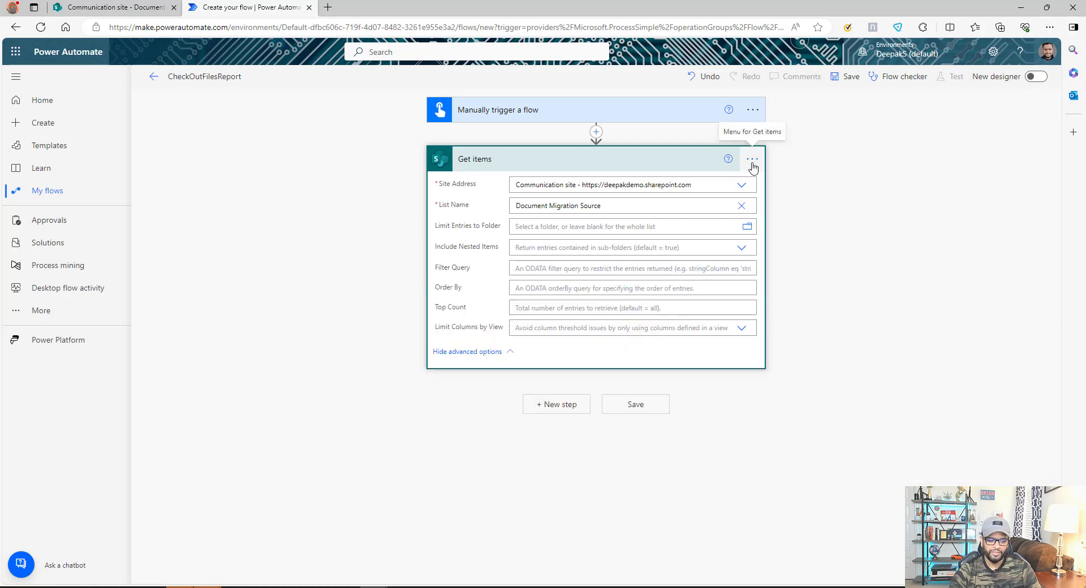
# Turn on pagination for the Get items action with a threshold of 5000 and apply the settings
pyautogui.click(753, 161)
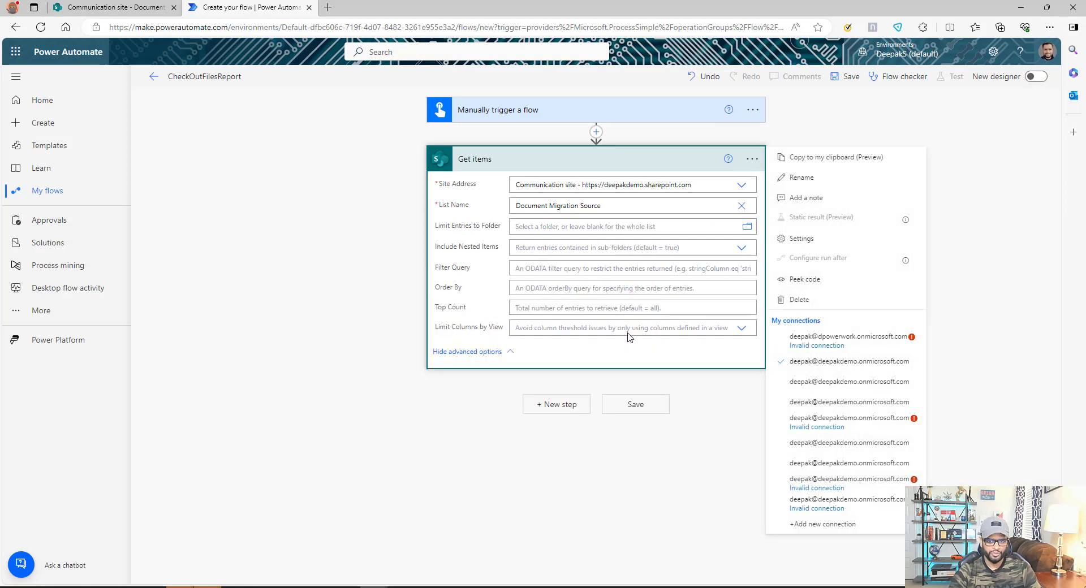
pyautogui.click(801, 238)
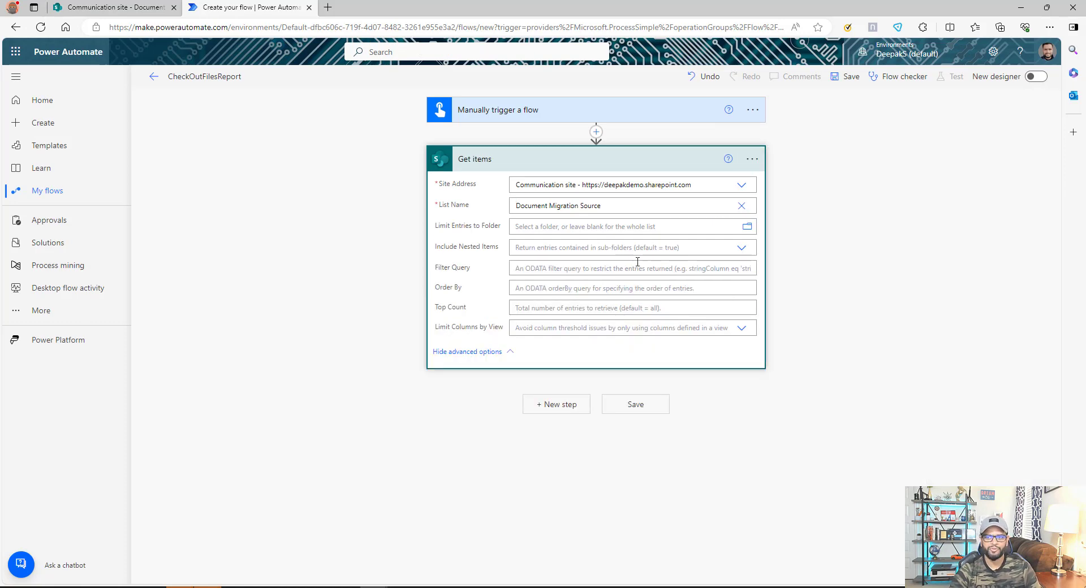
pyautogui.click(614, 257)
pyautogui.write('5000')
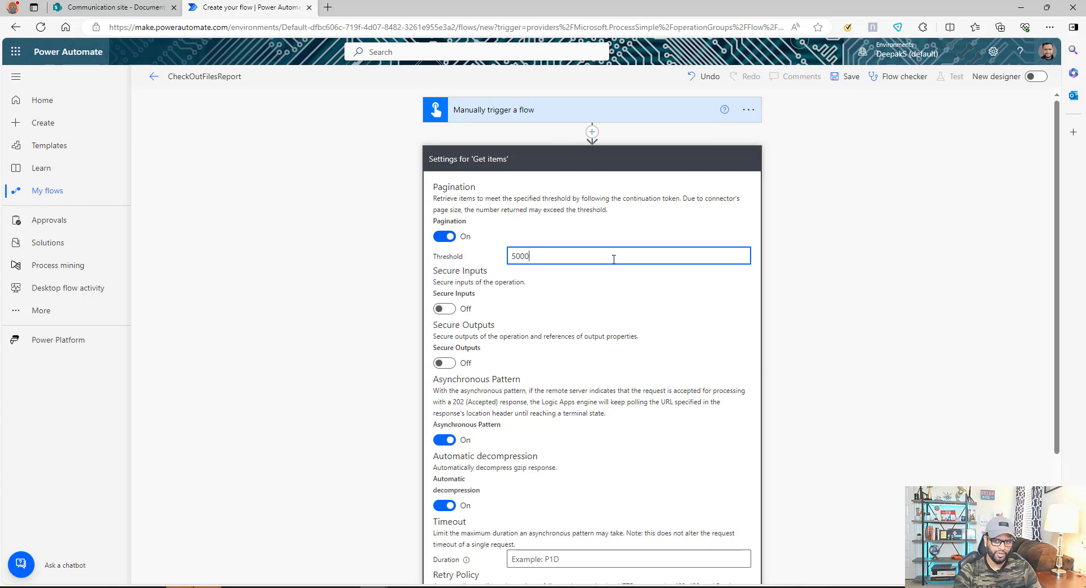
pyautogui.scroll(-5, 636, 366)
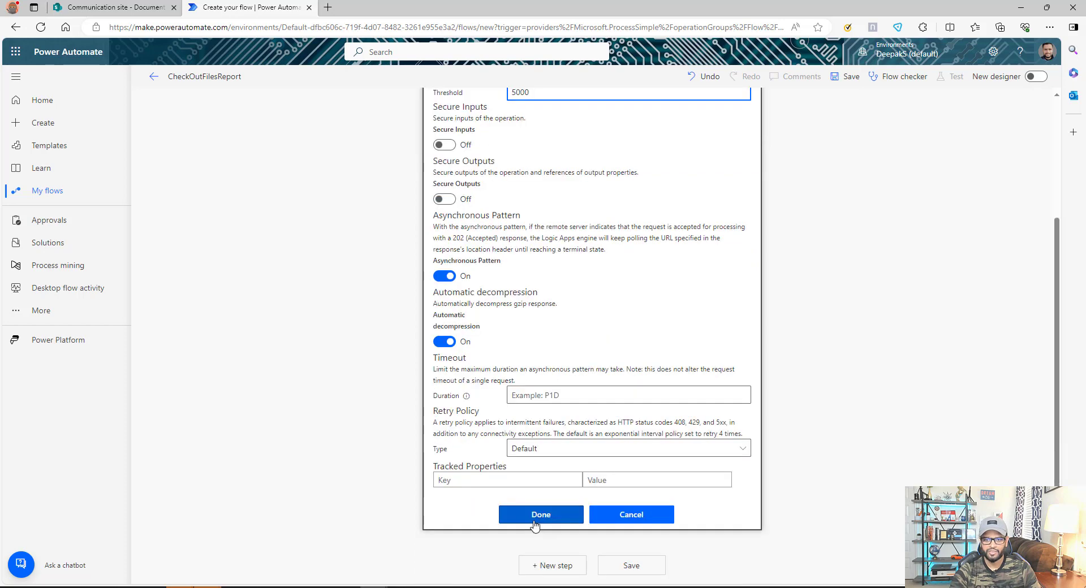
pyautogui.click(537, 515)
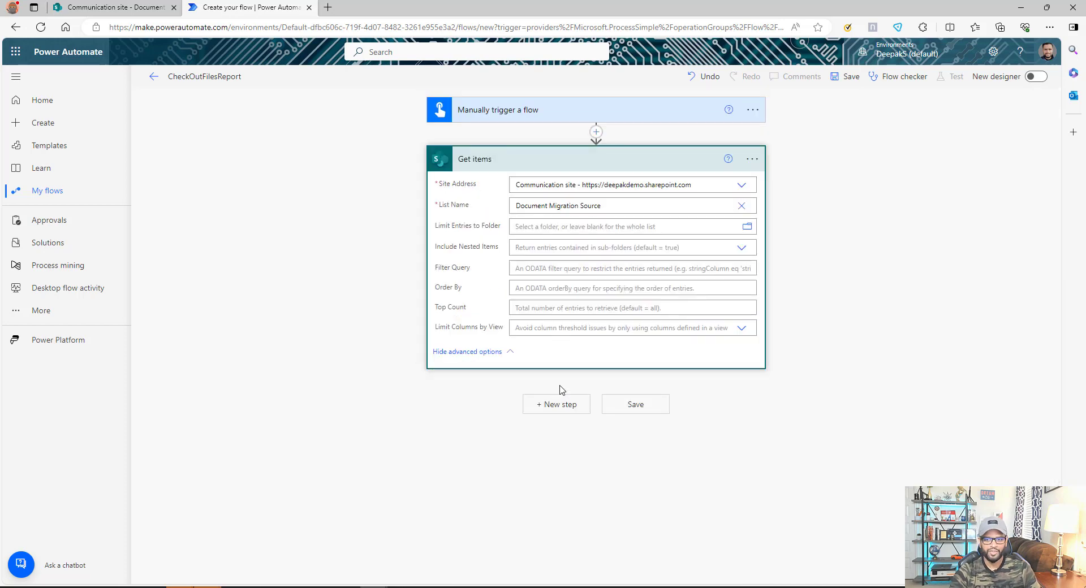
# Add a Filter array action after Get items and use the Get items value list as its From input
pyautogui.click(555, 405)
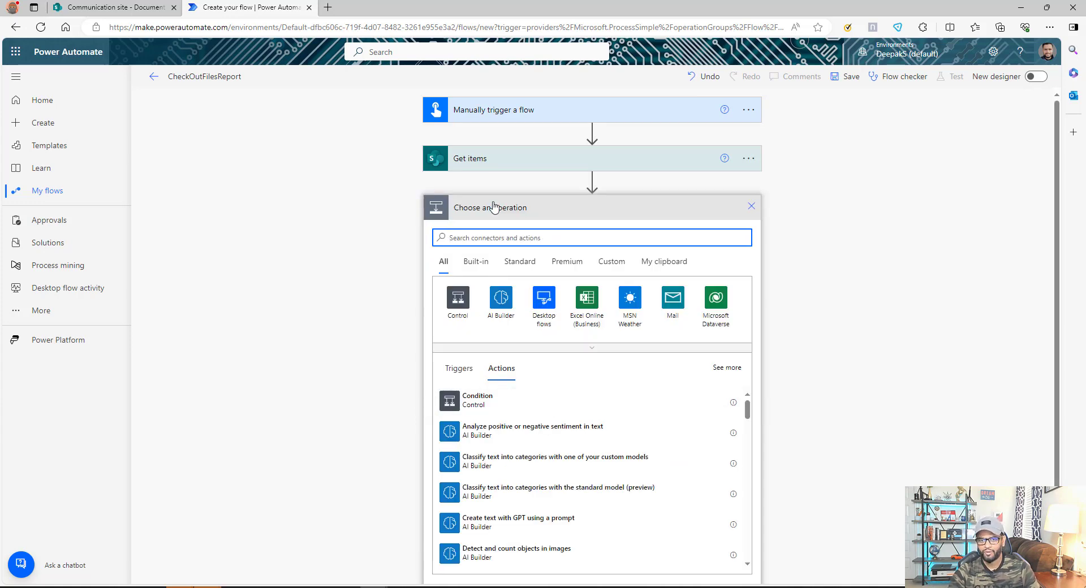
pyautogui.write('filter')
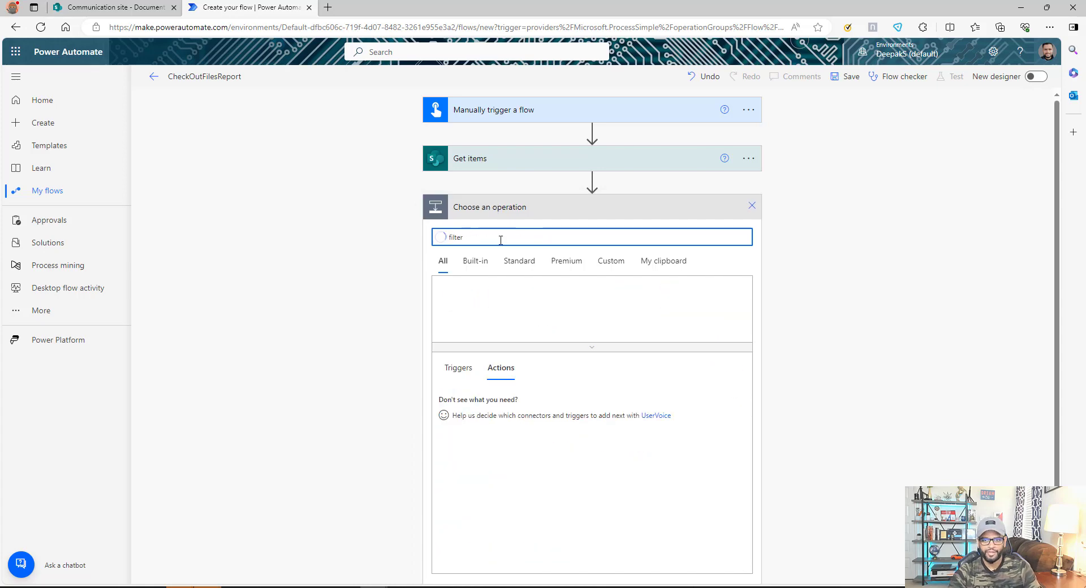
pyautogui.click(535, 297)
pyautogui.click(489, 243)
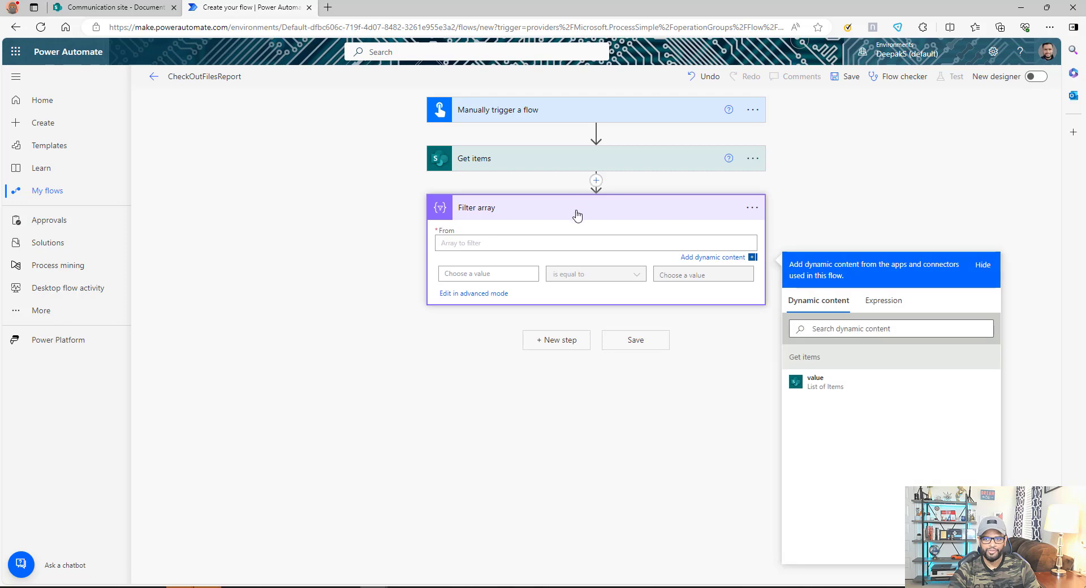
pyautogui.click(863, 381)
# Set the Filter array condition to Checked out is equal to the expression true
pyautogui.click(489, 273)
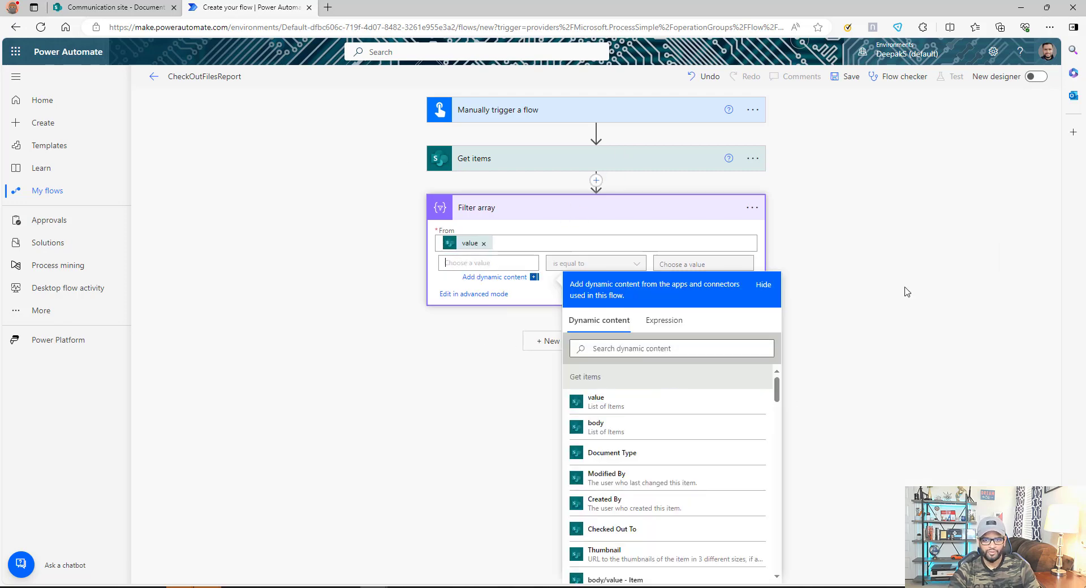
pyautogui.scroll(-10, 735, 452)
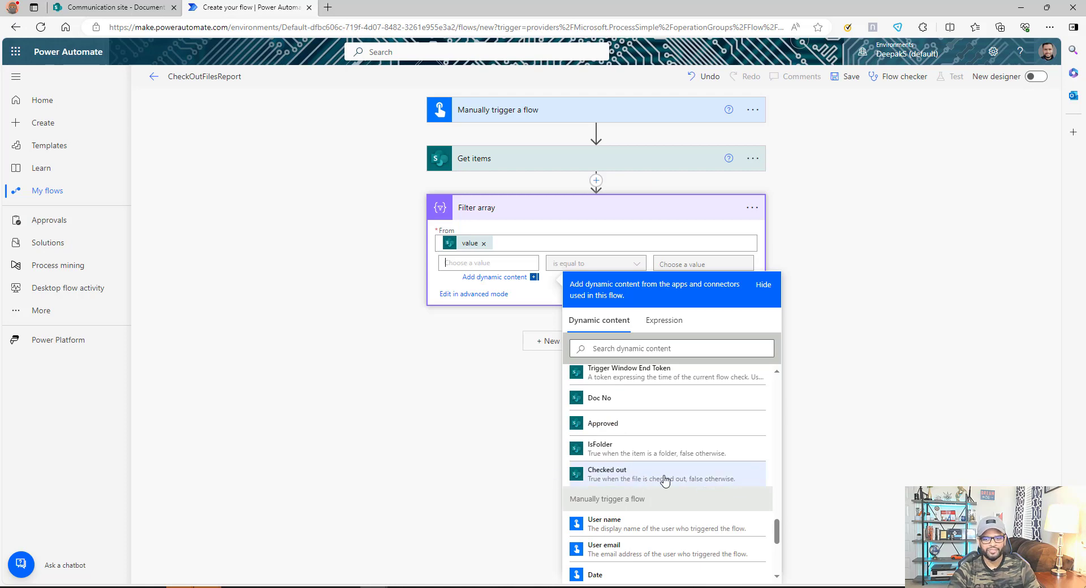
pyautogui.click(633, 477)
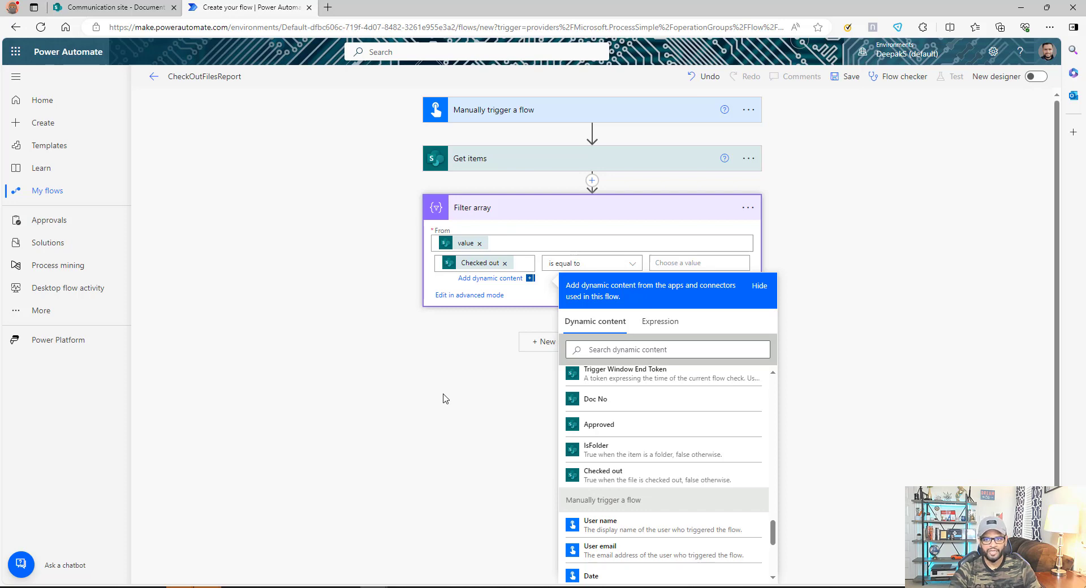
pyautogui.click(696, 262)
pyautogui.click(872, 328)
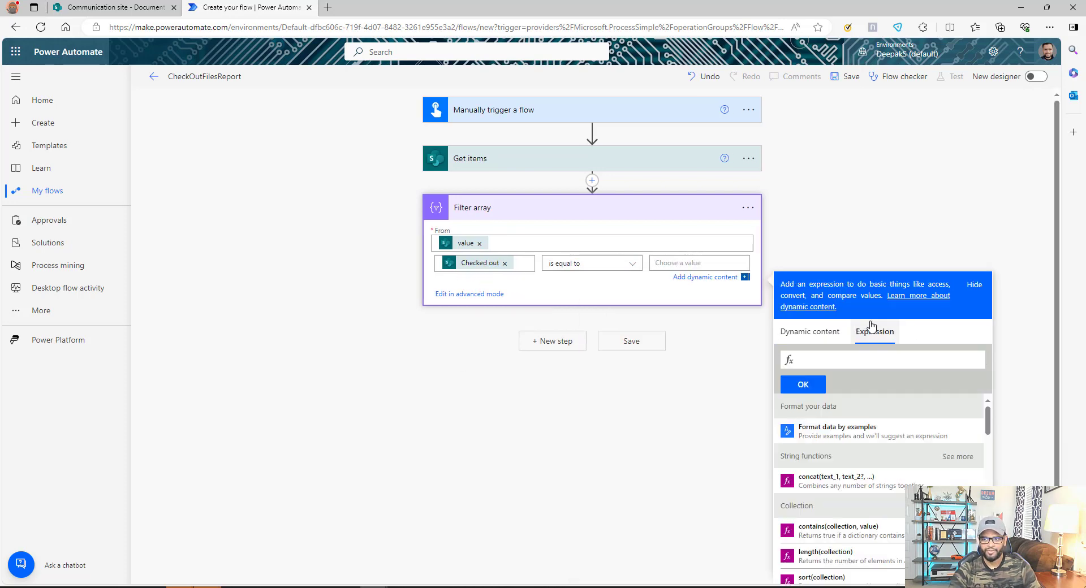
pyautogui.click(863, 356)
pyautogui.write('t')
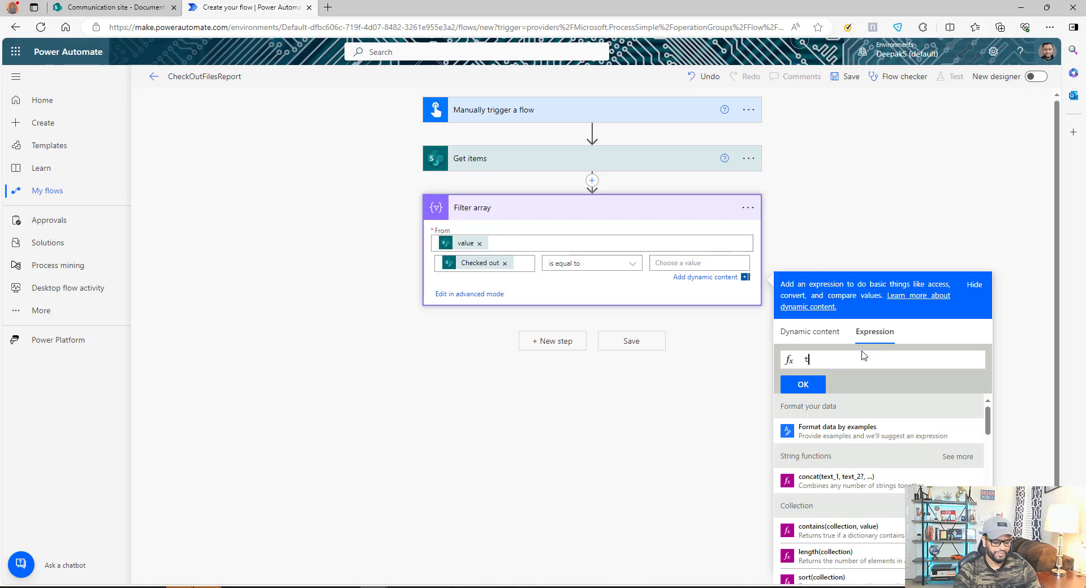
pyautogui.write('rue')
pyautogui.press('Escape')
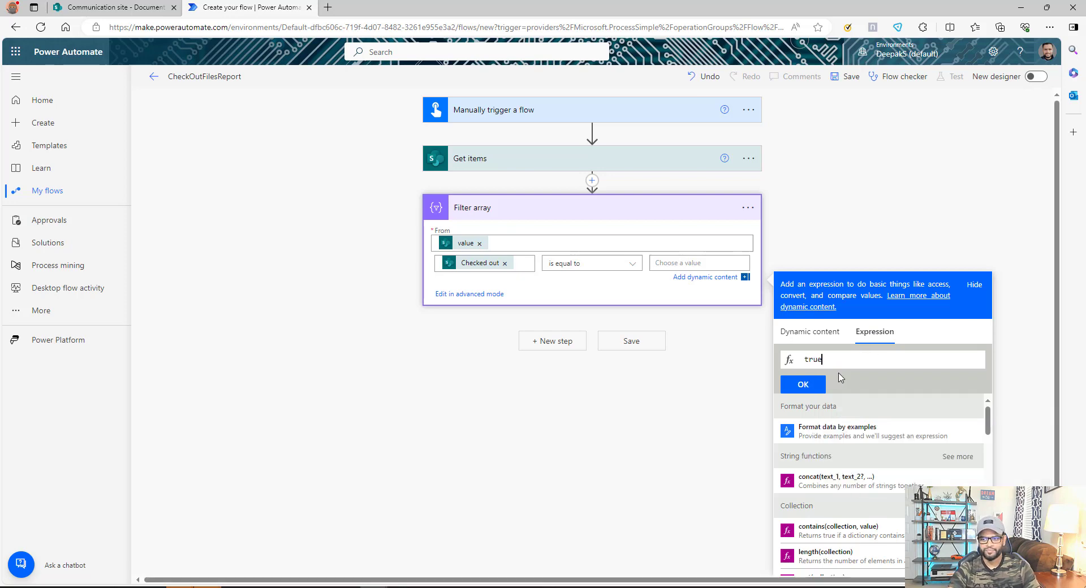
pyautogui.click(808, 386)
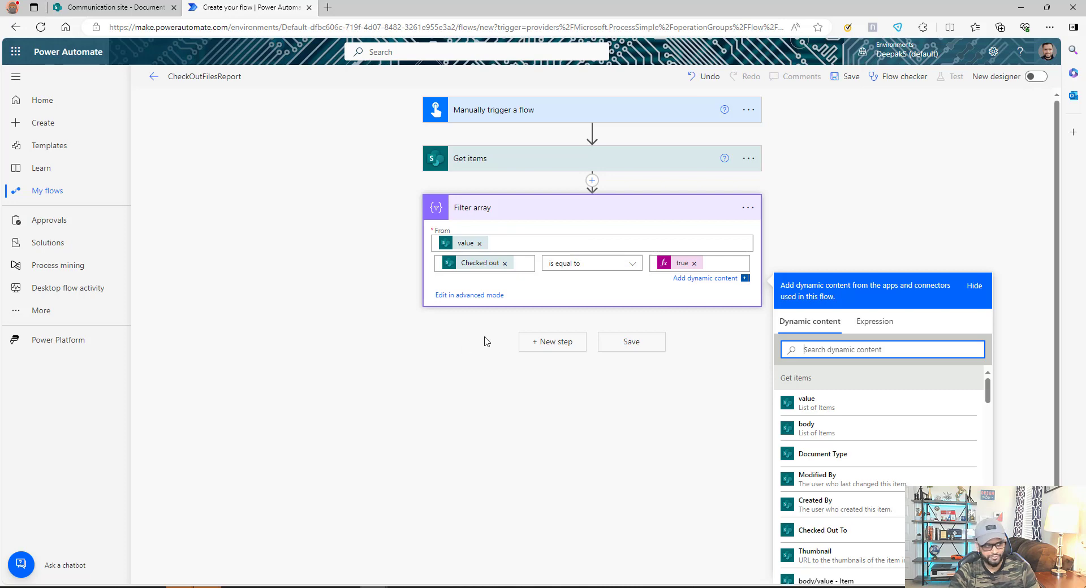
# Add a Create HTML table action after Filter array and set its From input to the Filter array Body
pyautogui.click(541, 345)
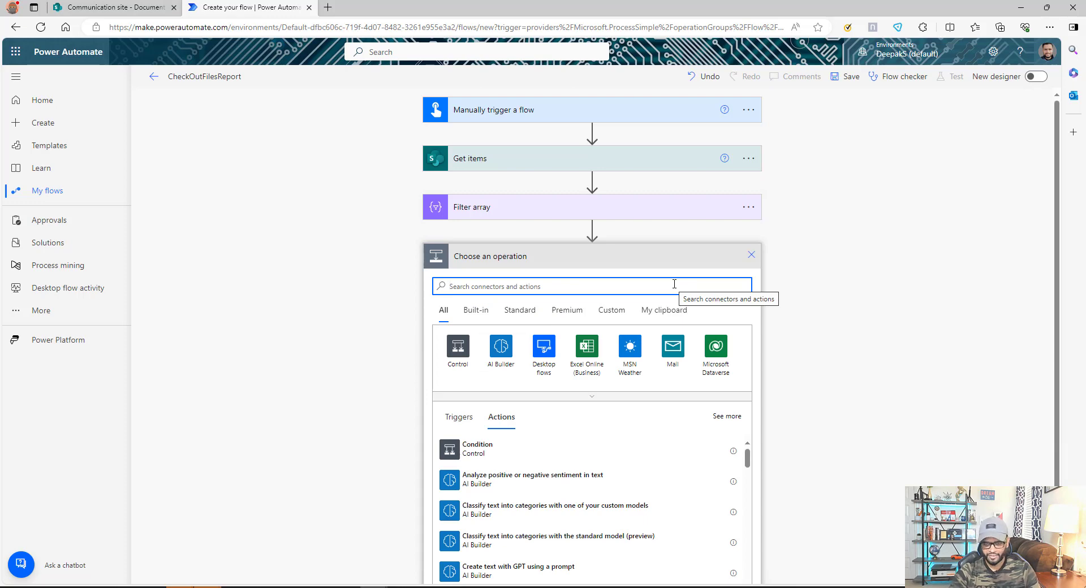
pyautogui.write('create html')
pyautogui.click(497, 456)
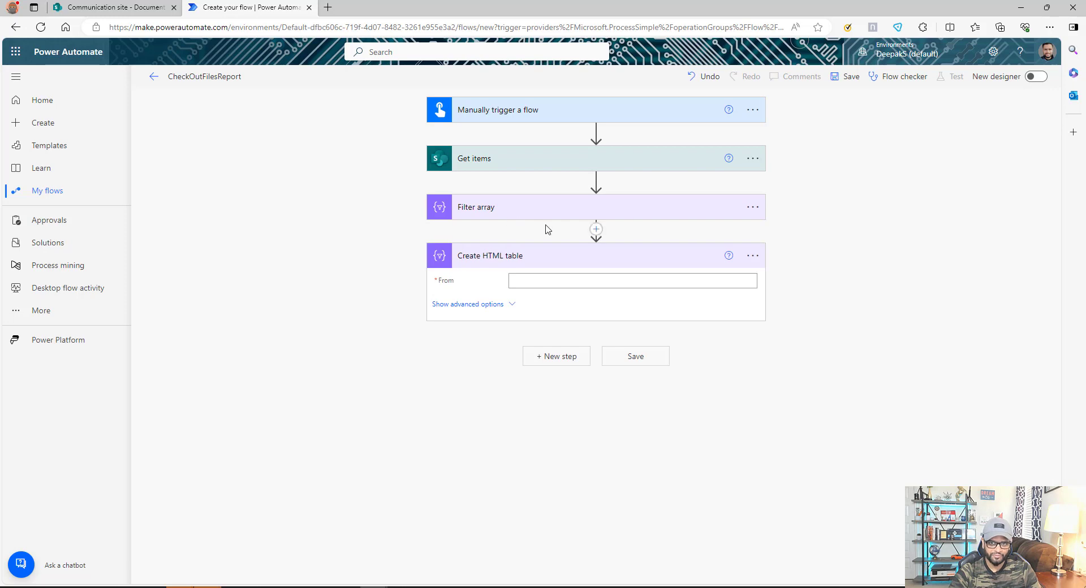
pyautogui.click(560, 283)
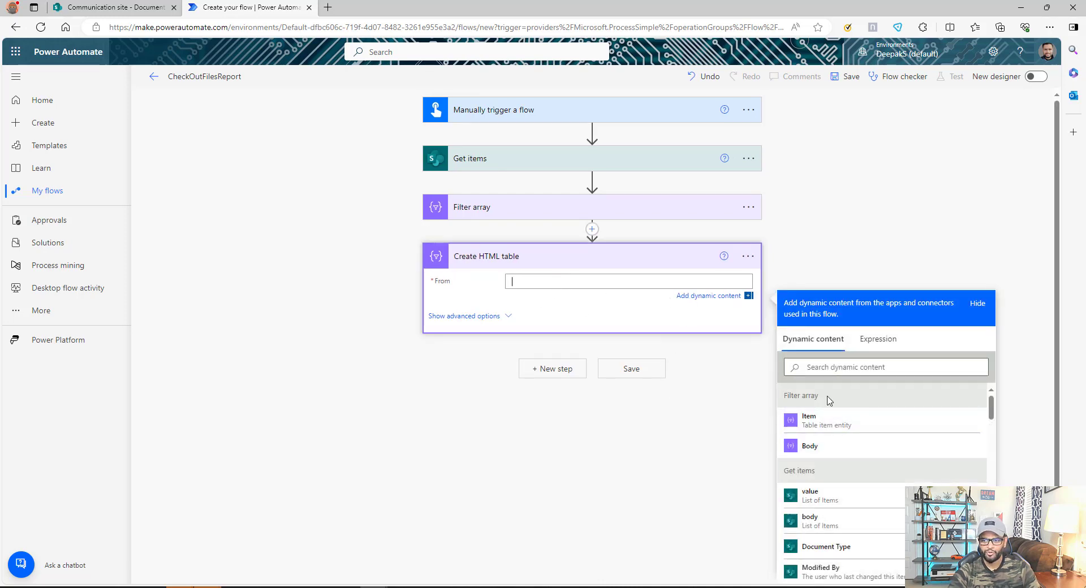
pyautogui.click(833, 450)
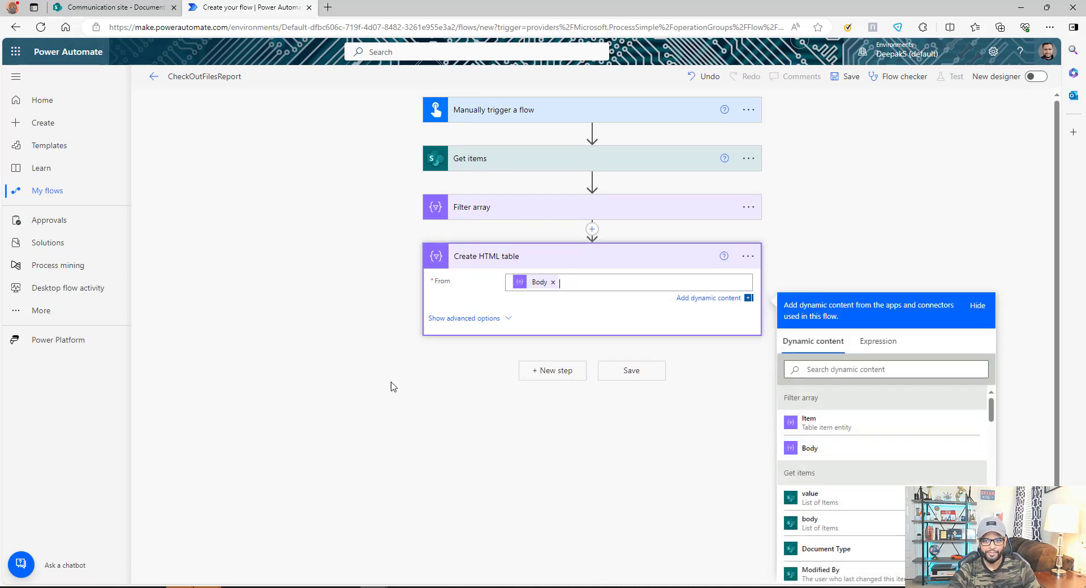
# Show the HTML table's advanced options and set its Columns to Custom
pyautogui.click(467, 317)
pyautogui.click(579, 305)
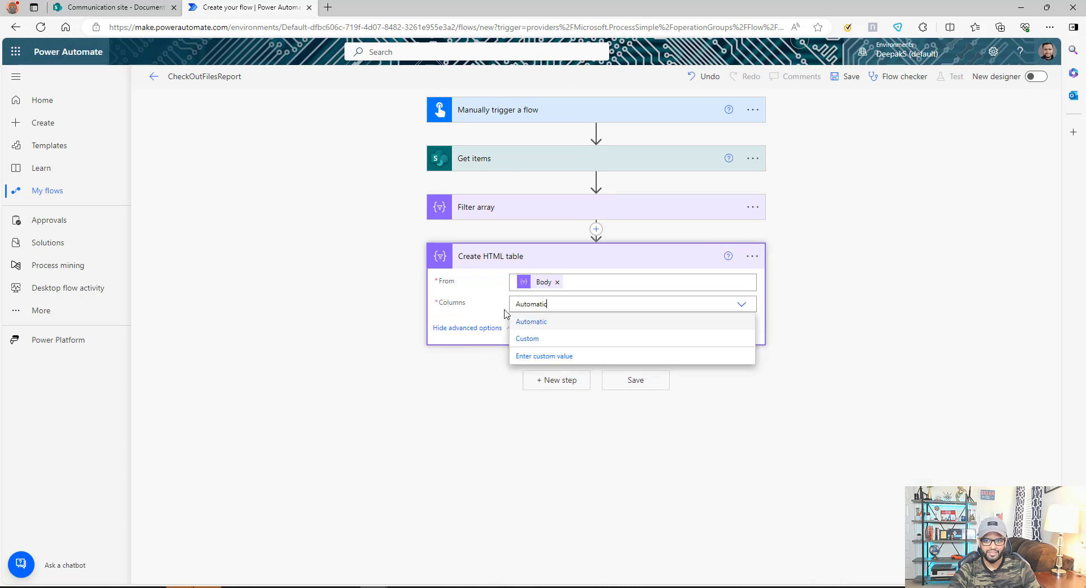
pyautogui.click(530, 340)
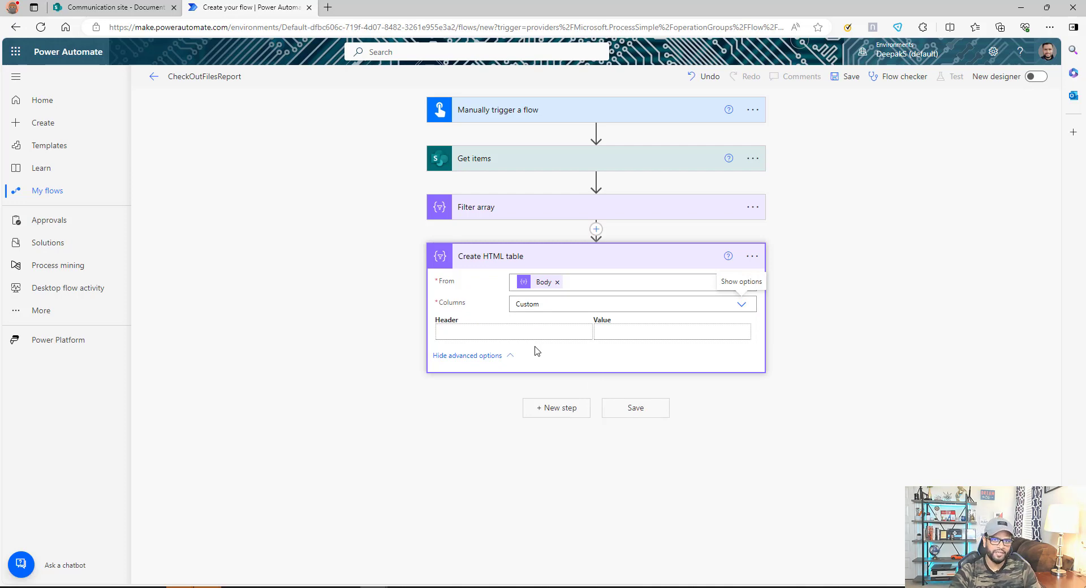
# Add a custom column with the header FileName to the HTML table
pyautogui.click(535, 332)
pyautogui.write('FileName')
pyautogui.click(609, 329)
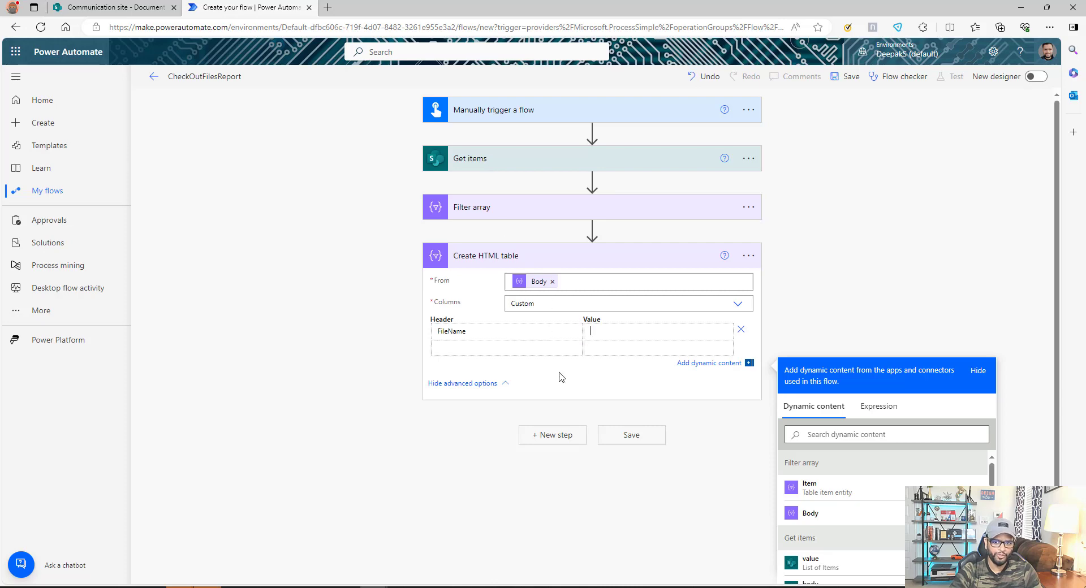
# Save the flow and run a manual test of it
pyautogui.click(836, 77)
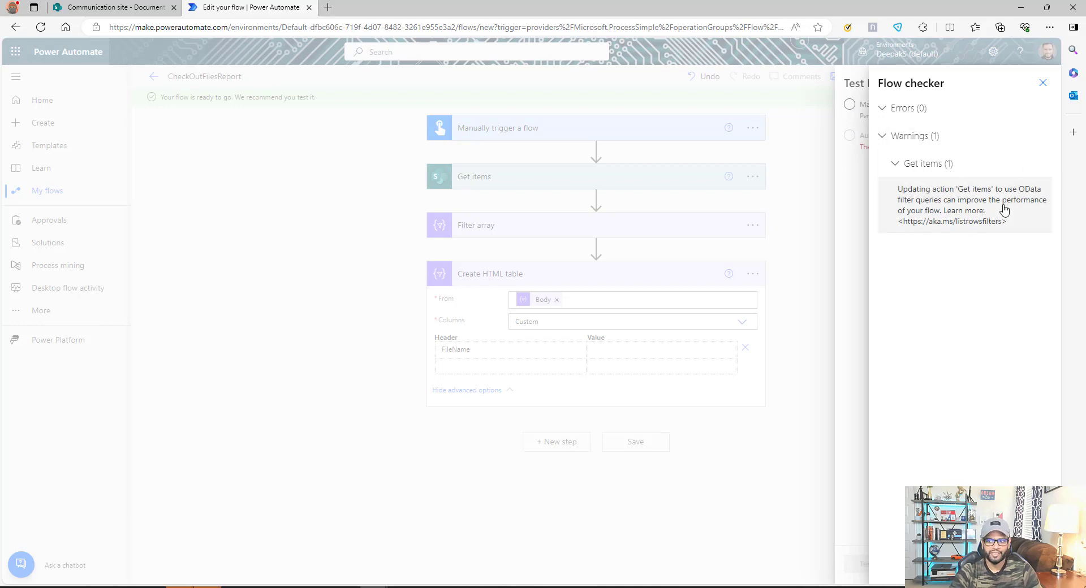
pyautogui.click(972, 220)
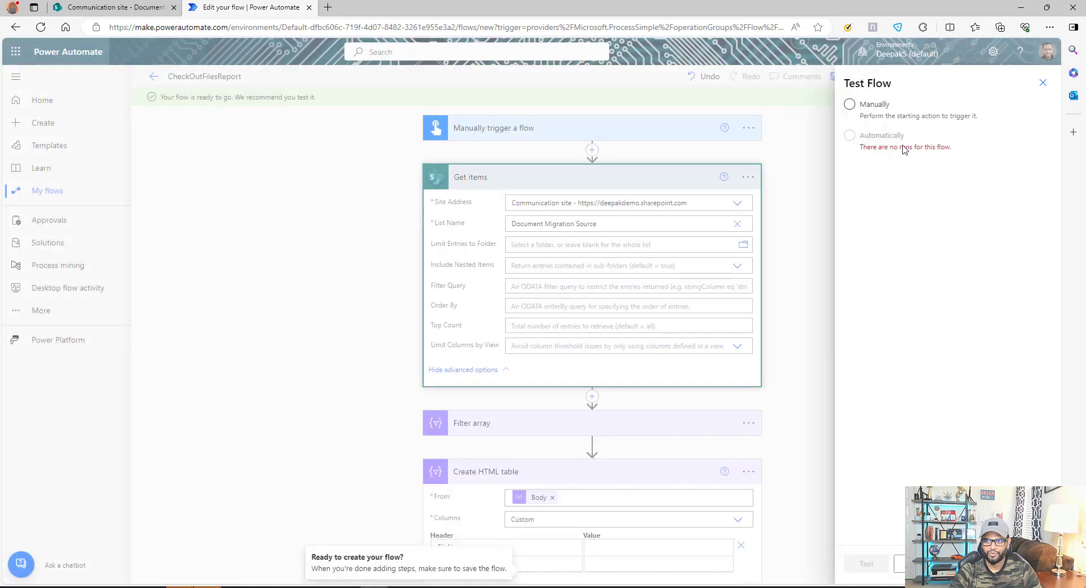
pyautogui.click(849, 105)
pyautogui.click(866, 564)
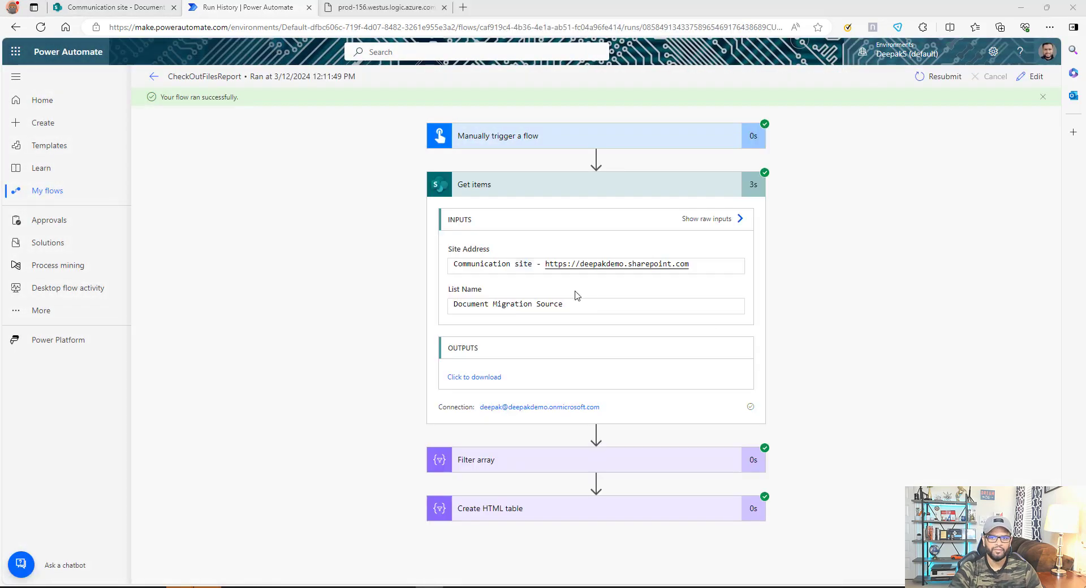
# Examine the Filter array output body for the property names holding the checkout user, the file name with extension and the link
pyautogui.click(550, 477)
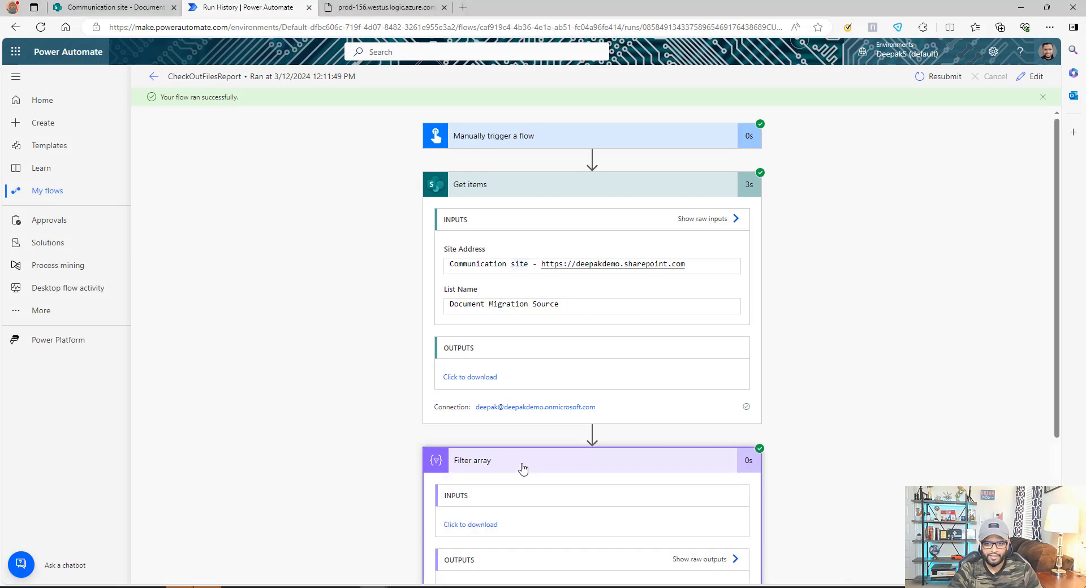
pyautogui.scroll(-3, 515, 395)
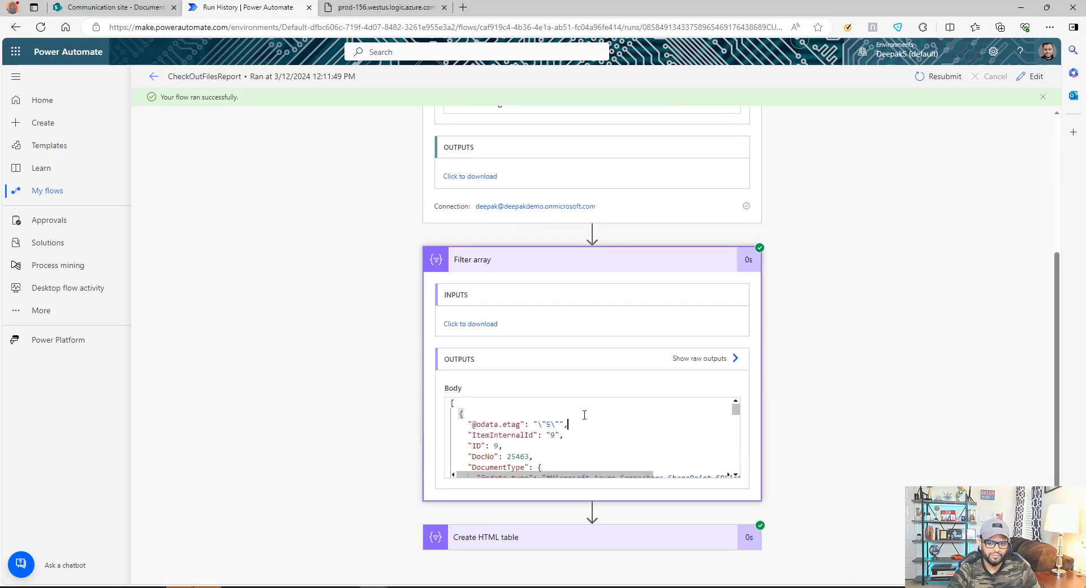
pyautogui.scroll(-1, 585, 415)
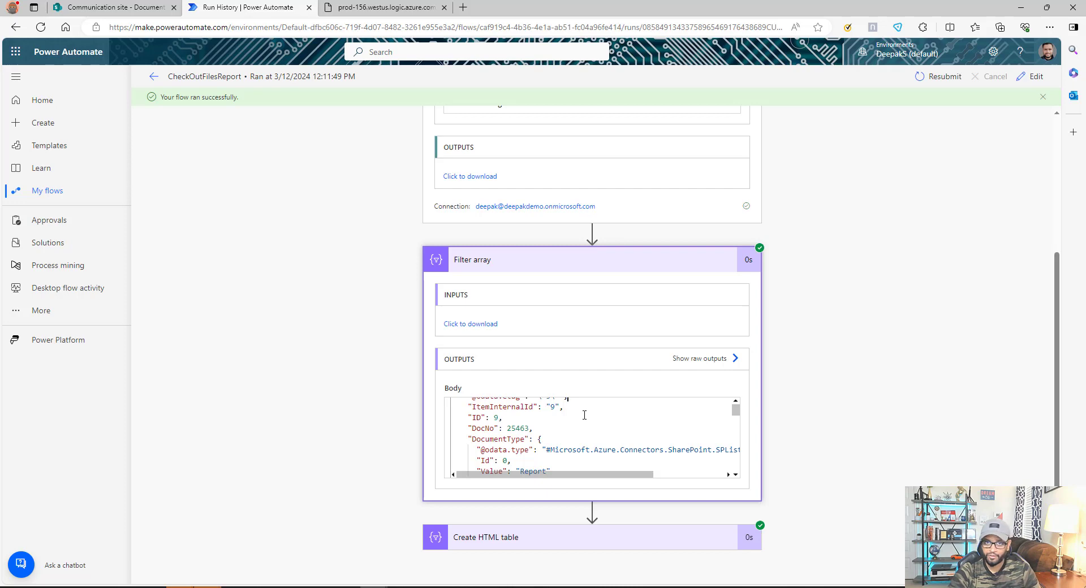
pyautogui.scroll(-3, 584, 419)
pyautogui.scroll(-1, 584, 419)
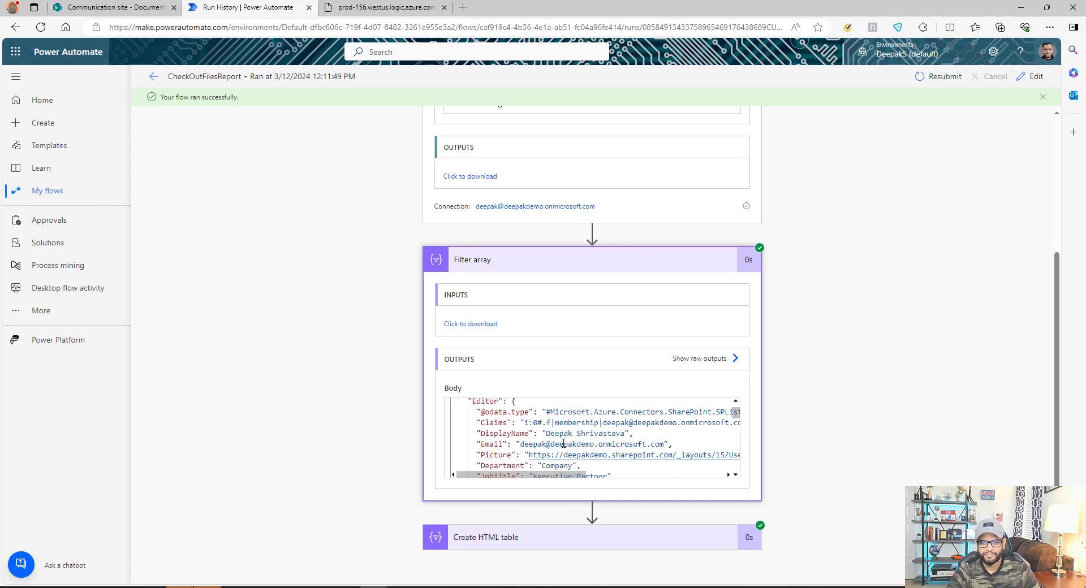
pyautogui.scroll(-3, 563, 443)
pyautogui.moveTo(473, 403); pyautogui.dragTo(516, 402)
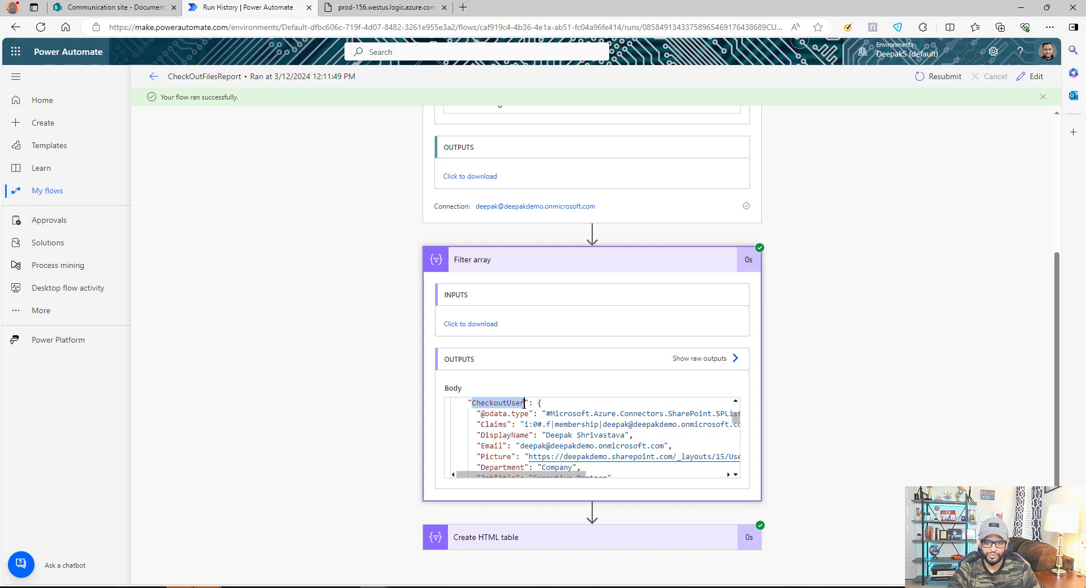
pyautogui.scroll(-5, 567, 424)
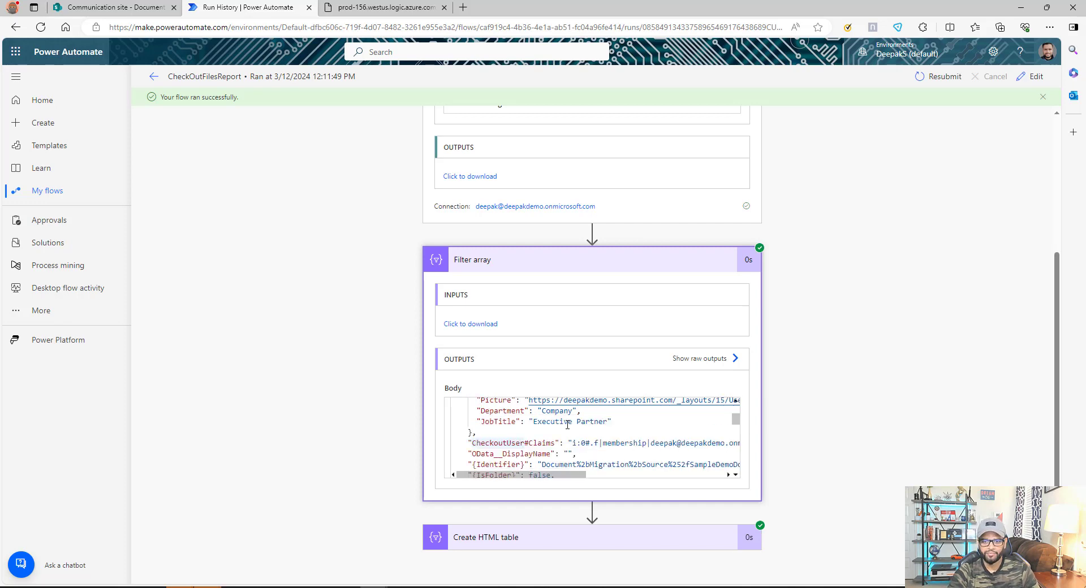
pyautogui.doubleClick(553, 449)
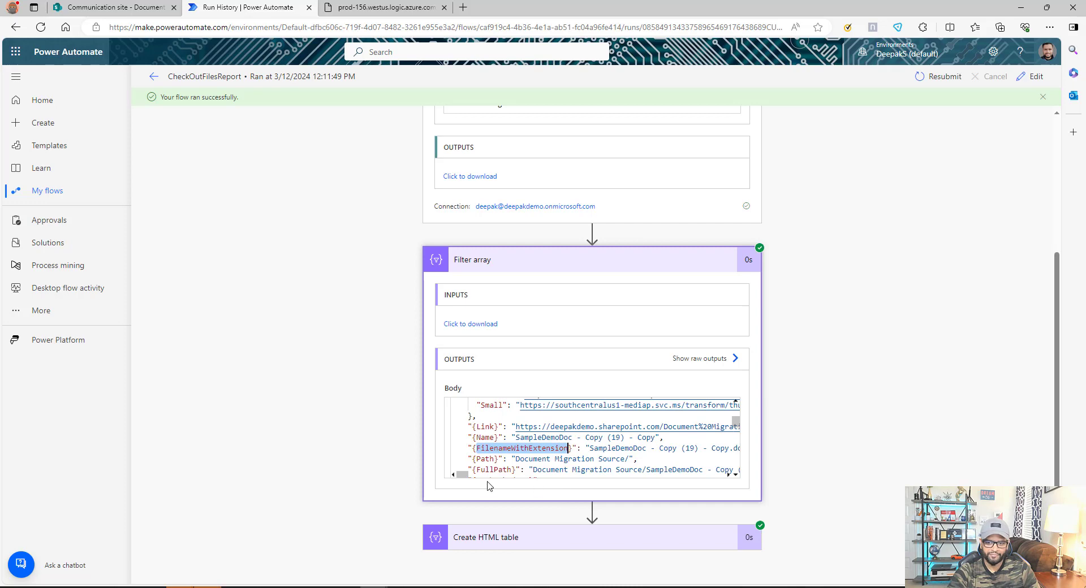
pyautogui.doubleClick(486, 428)
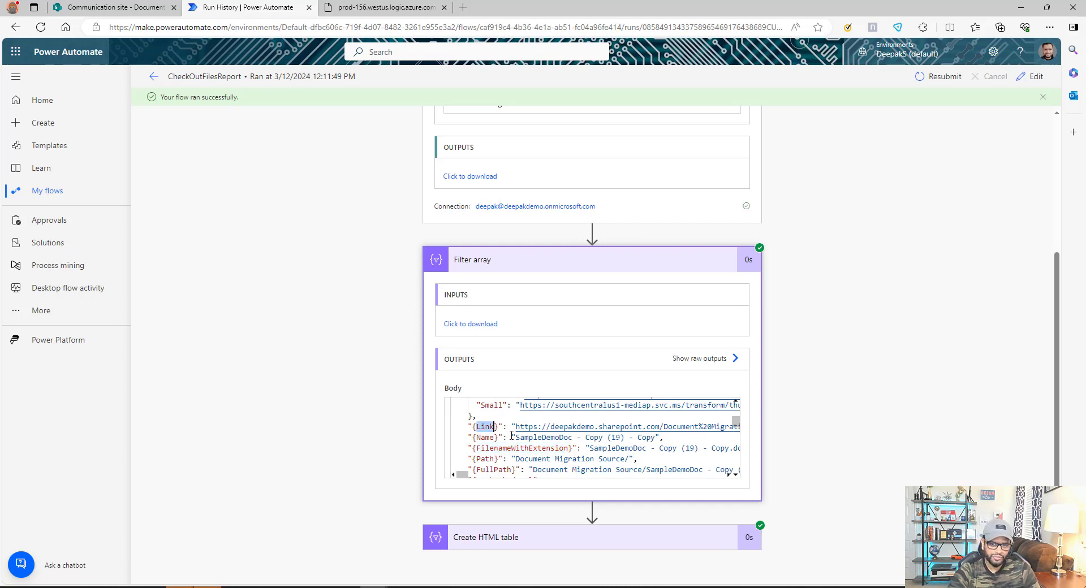
pyautogui.scroll(-2, 516, 438)
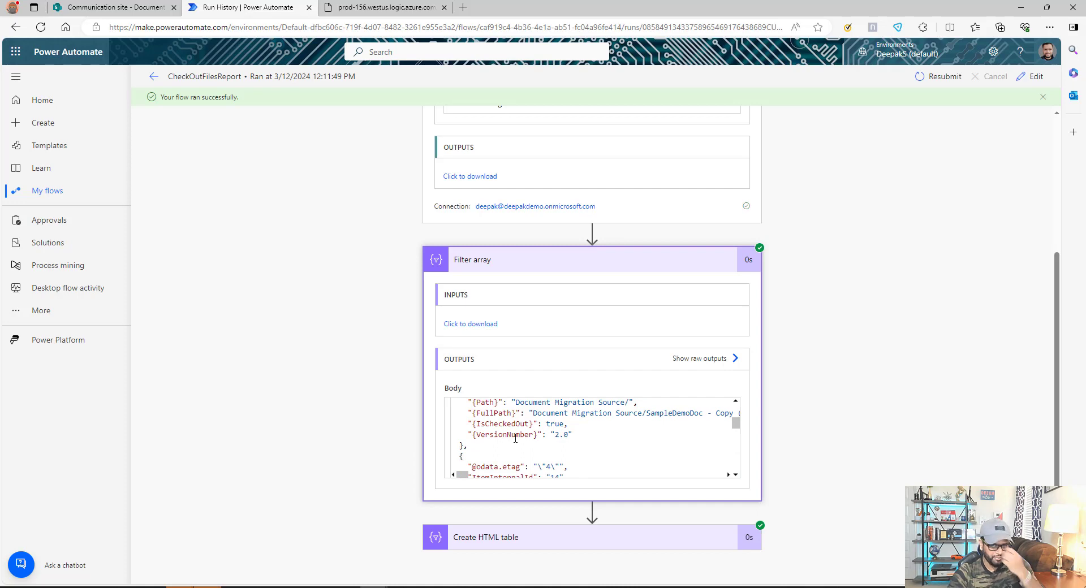
# Reopen the flow for editing and set the FileName column's value to the expression item()?['{FilenameWithExtension}']
pyautogui.click(1027, 78)
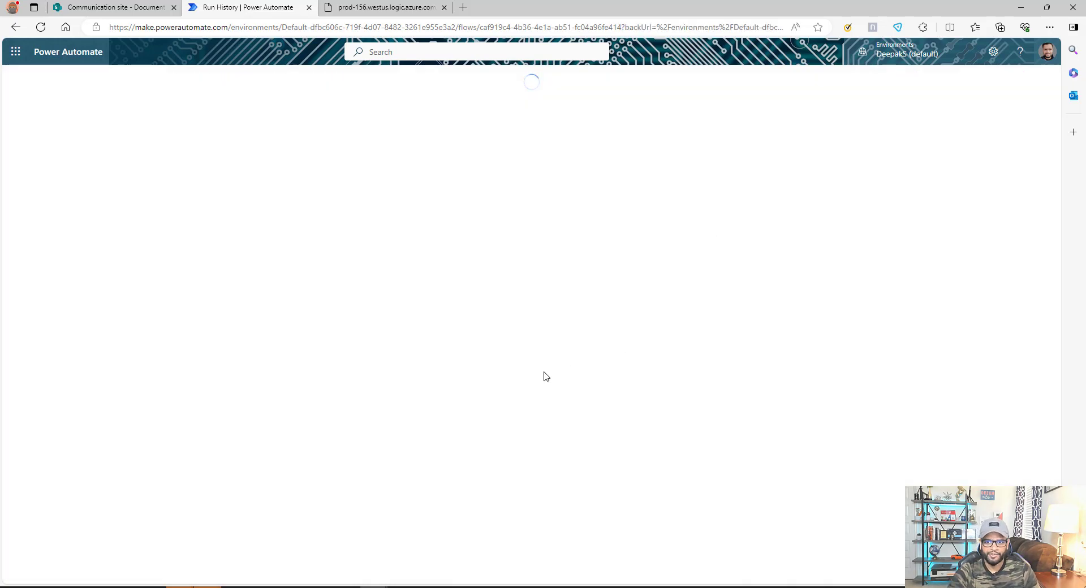
pyautogui.click(487, 261)
pyautogui.click(625, 310)
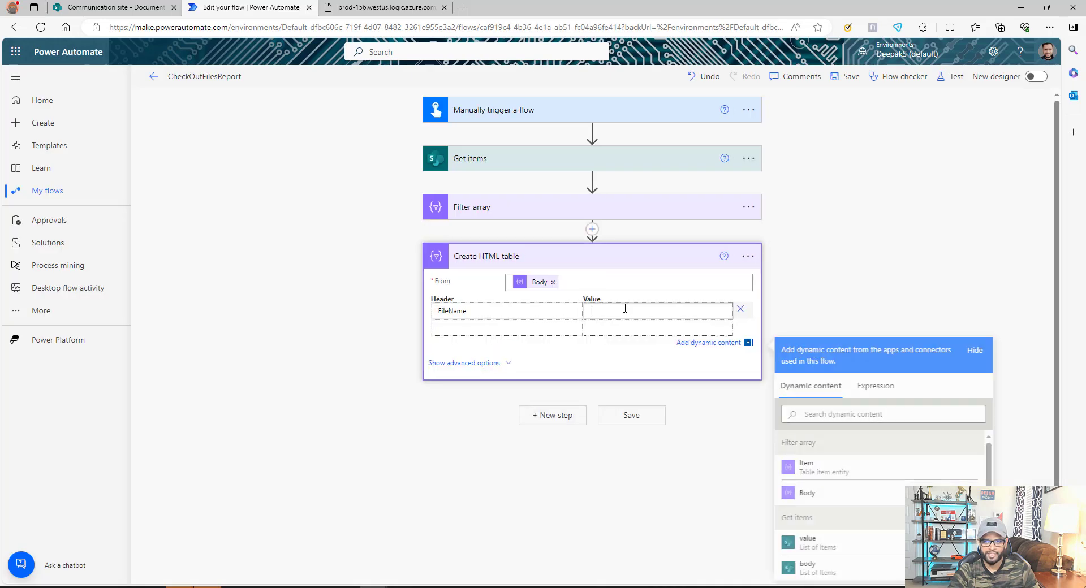
pyautogui.click(883, 391)
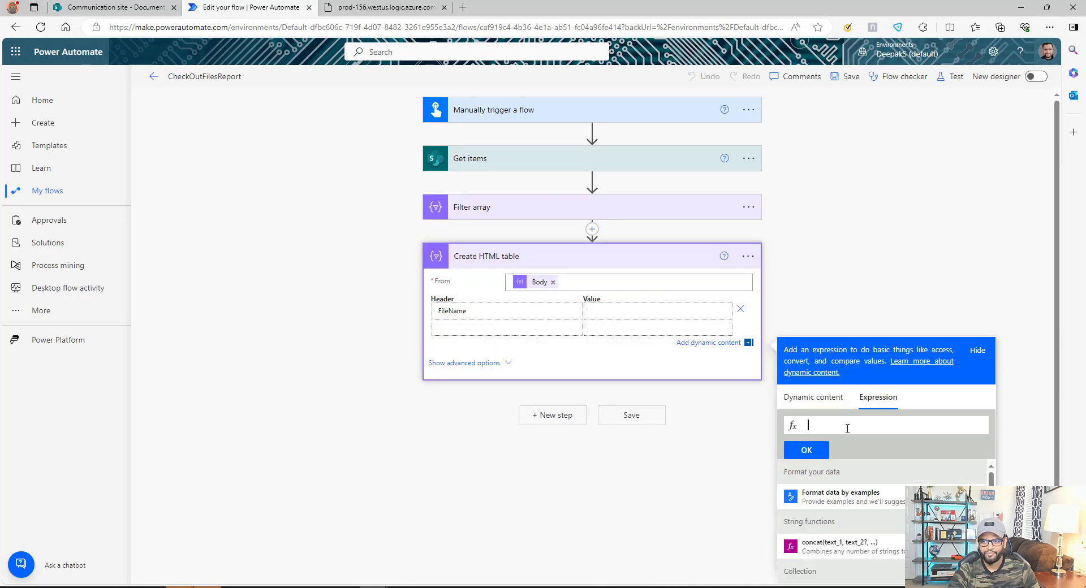
pyautogui.write('ite')
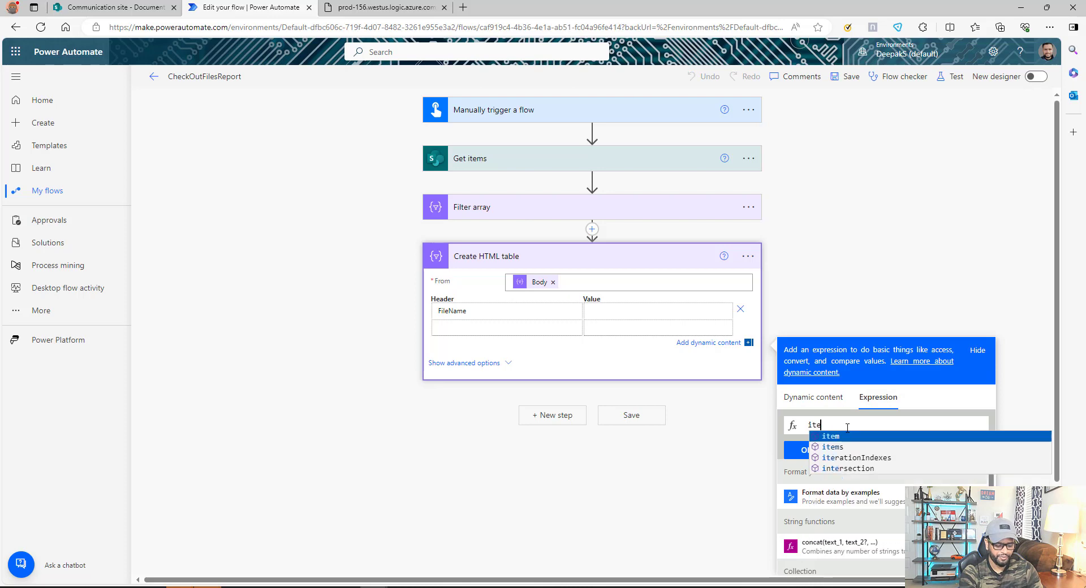
pyautogui.write('m()')
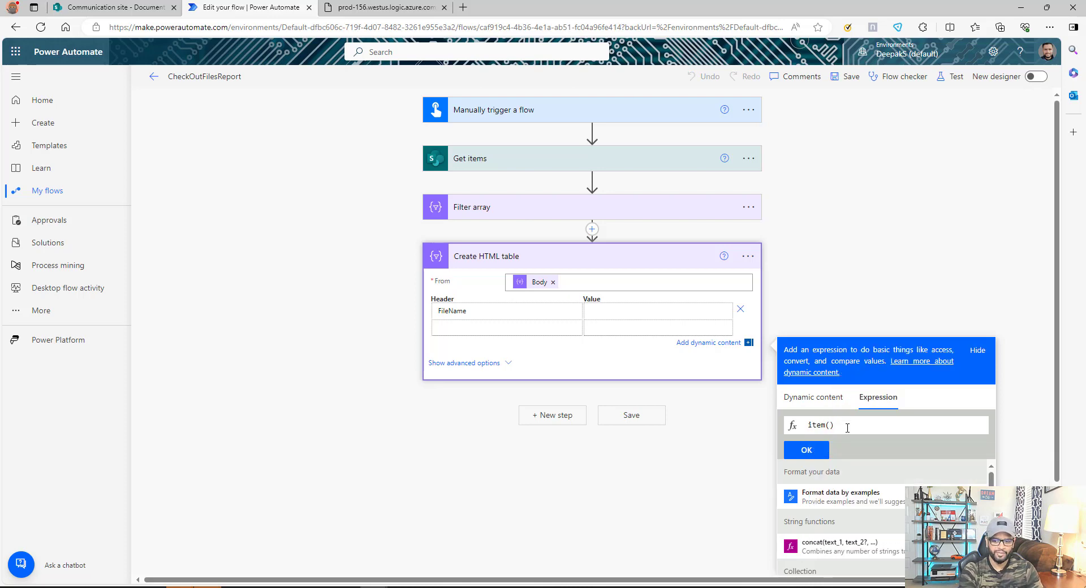
pyautogui.write('?[]')
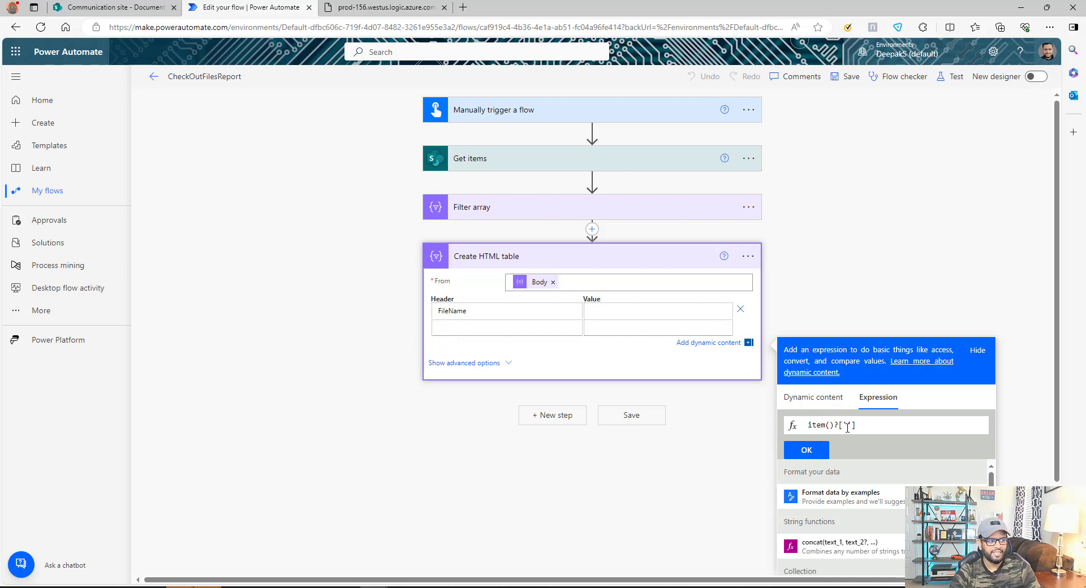
pyautogui.write('{FilenameWithExtension}')
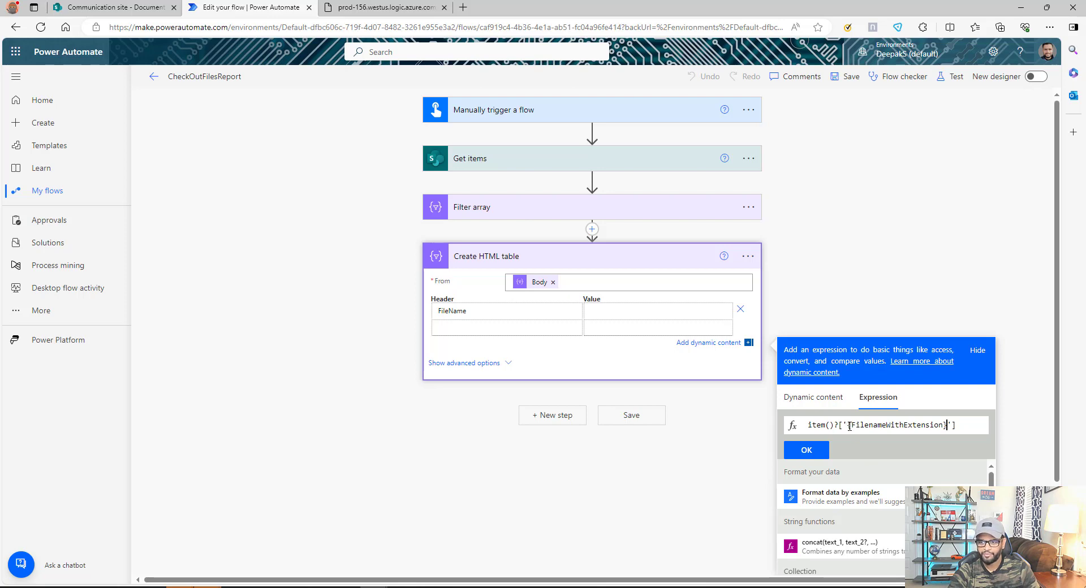
pyautogui.click(801, 450)
# Add a CheckedOutTo column to the HTML table with the expression item()?['CheckoutUser']?['Email'] as its value
pyautogui.click(484, 329)
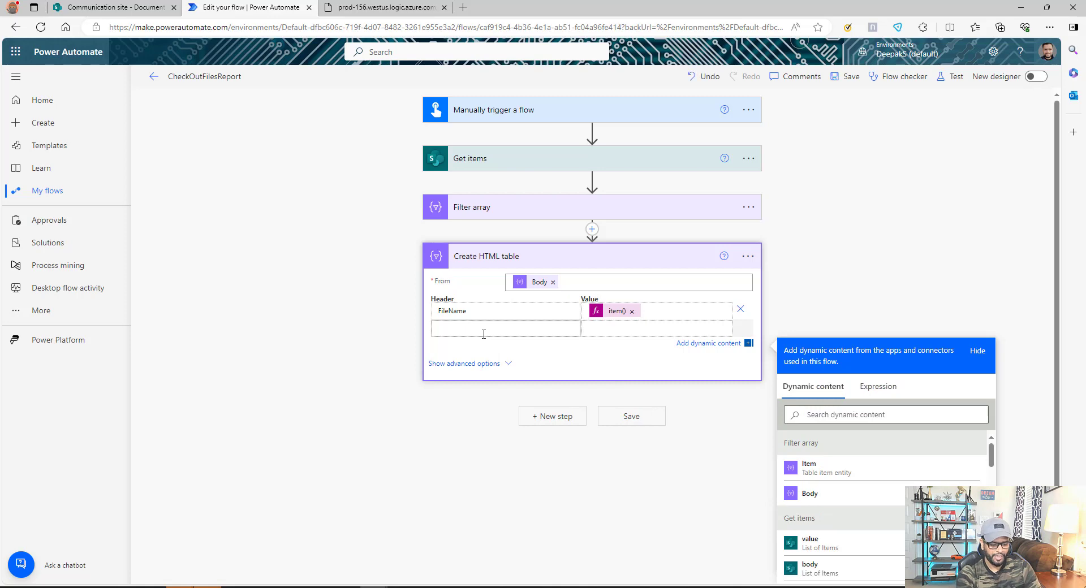
pyautogui.write('CheckedOutTo')
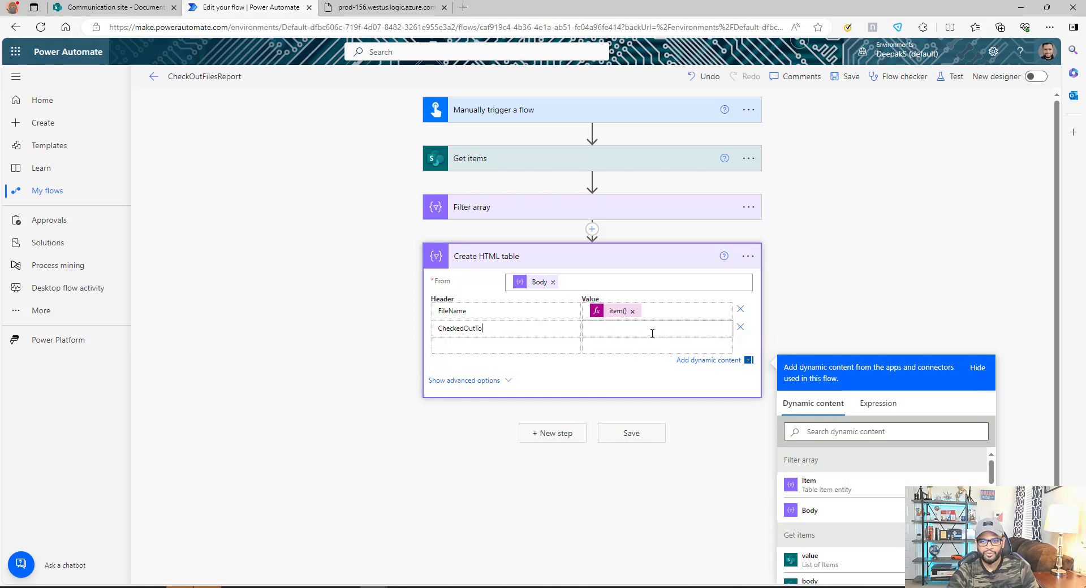
pyautogui.click(872, 400)
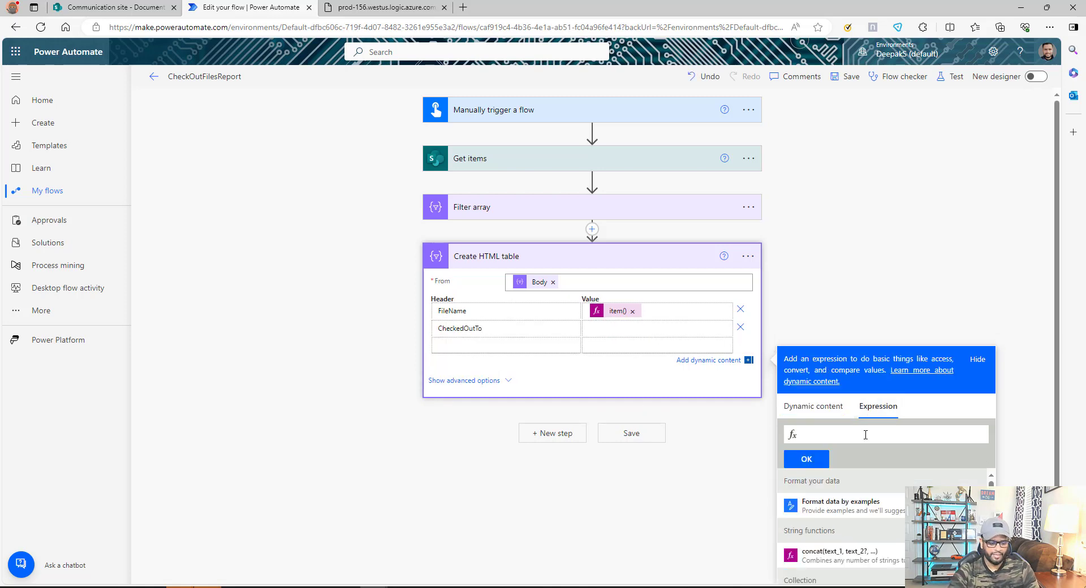
pyautogui.write('item()')
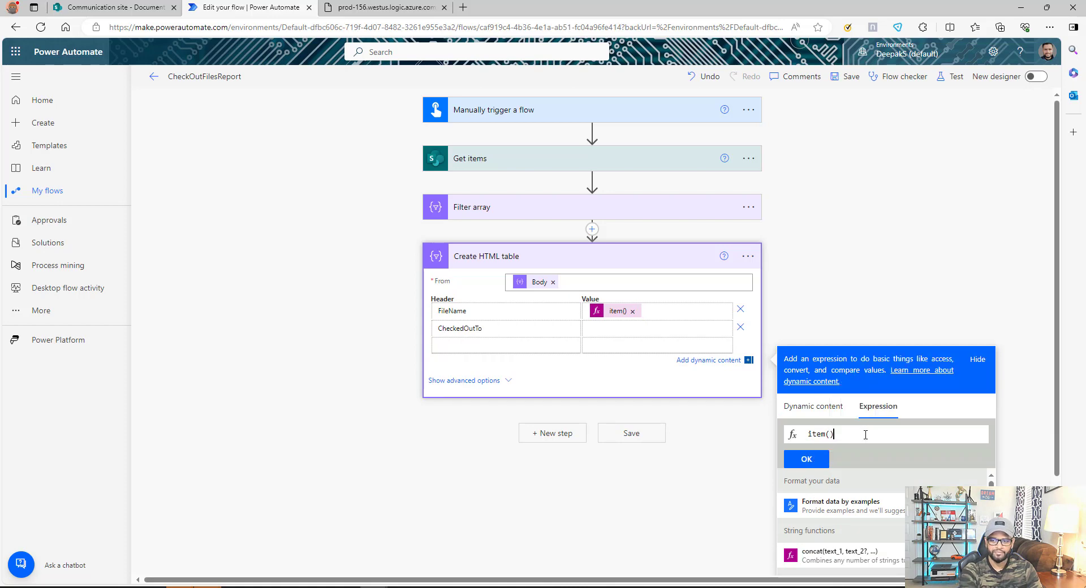
pyautogui.write("?['")
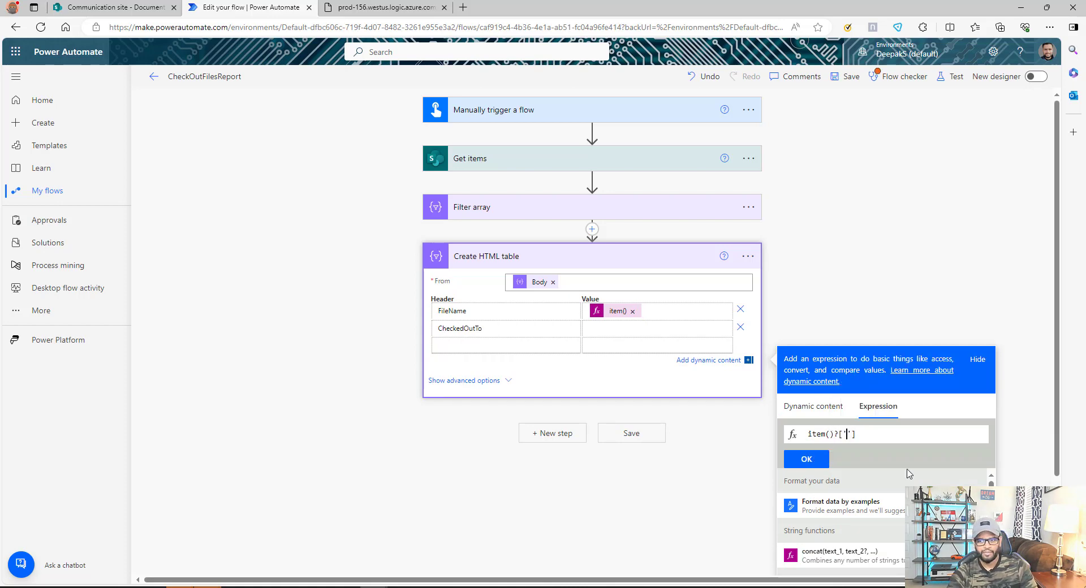
pyautogui.write('CheckoutUser')
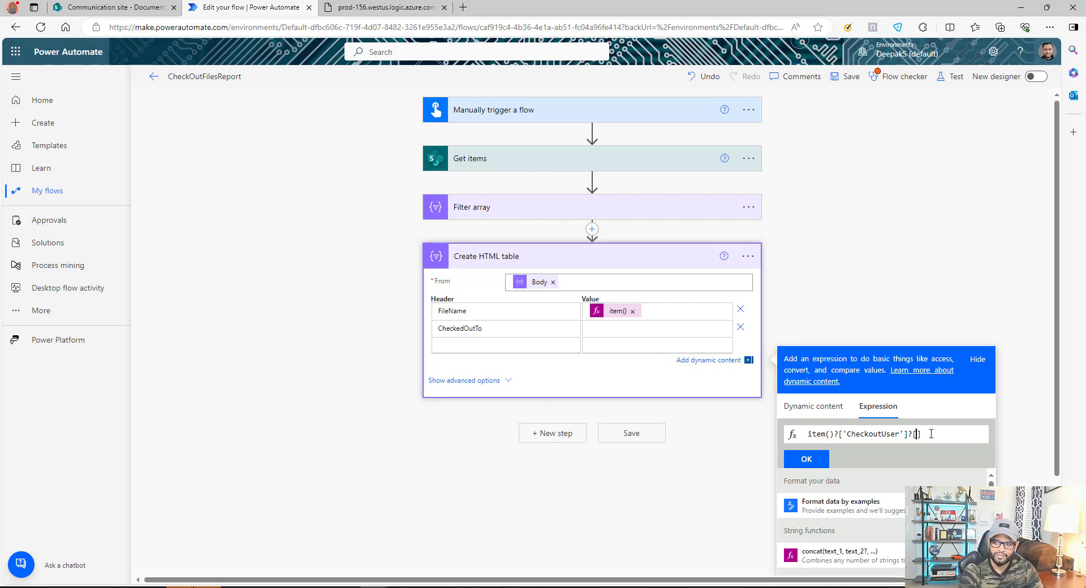
pyautogui.write('Email')
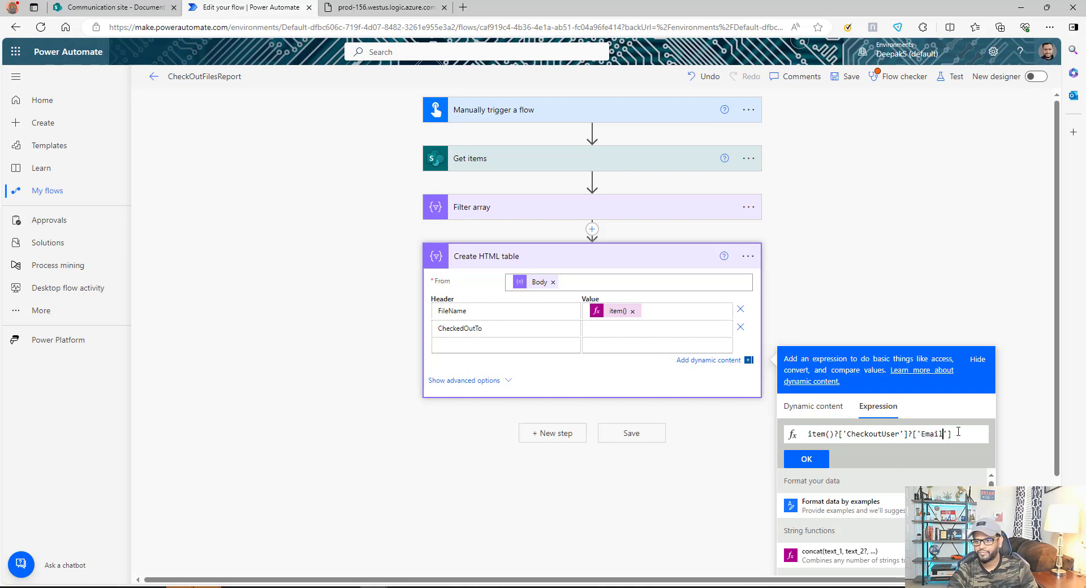
pyautogui.click(809, 460)
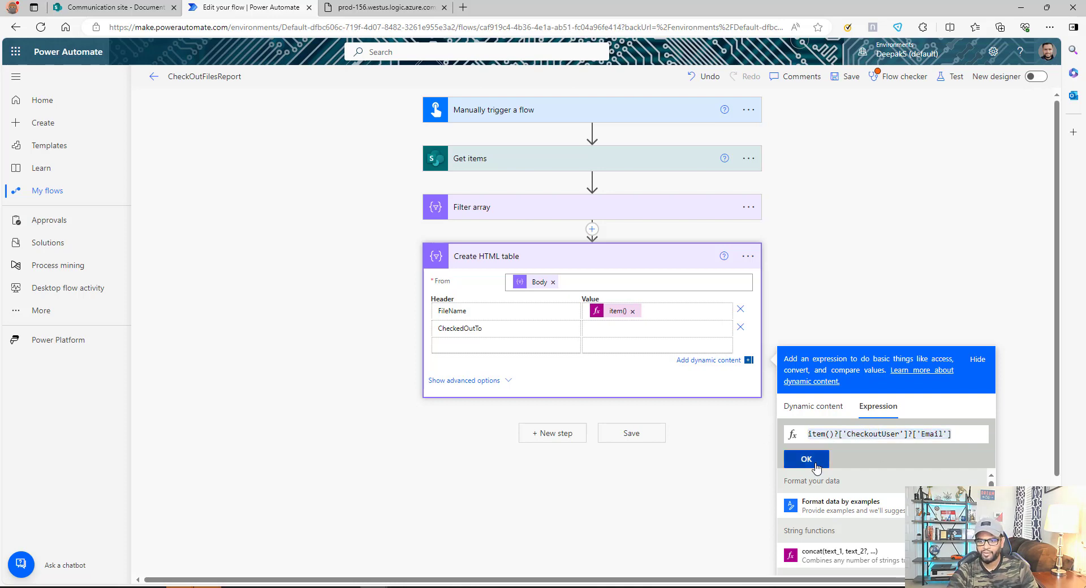
# Add a Link column to the HTML table with the expression item()?['{Link}'] as its value, and save the flow
pyautogui.click(474, 346)
pyautogui.write('Link')
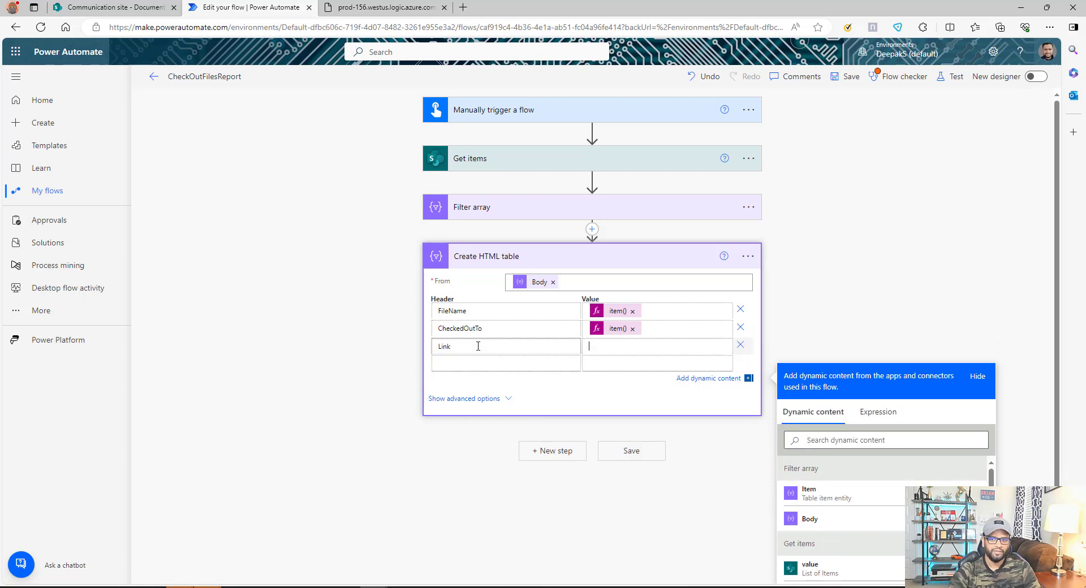
pyautogui.click(878, 395)
pyautogui.write('item')
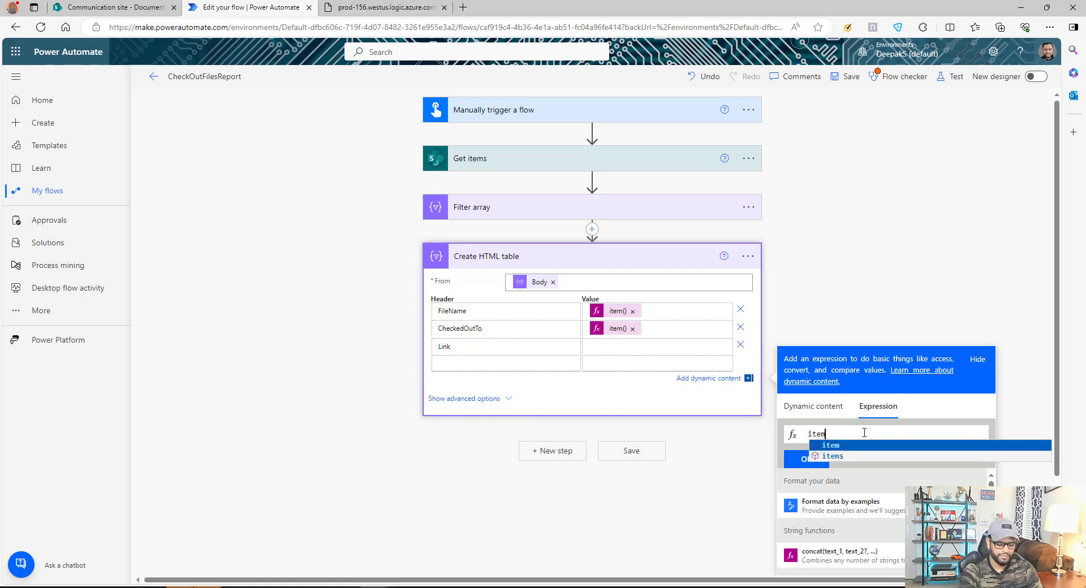
pyautogui.write("()?['{Link}")
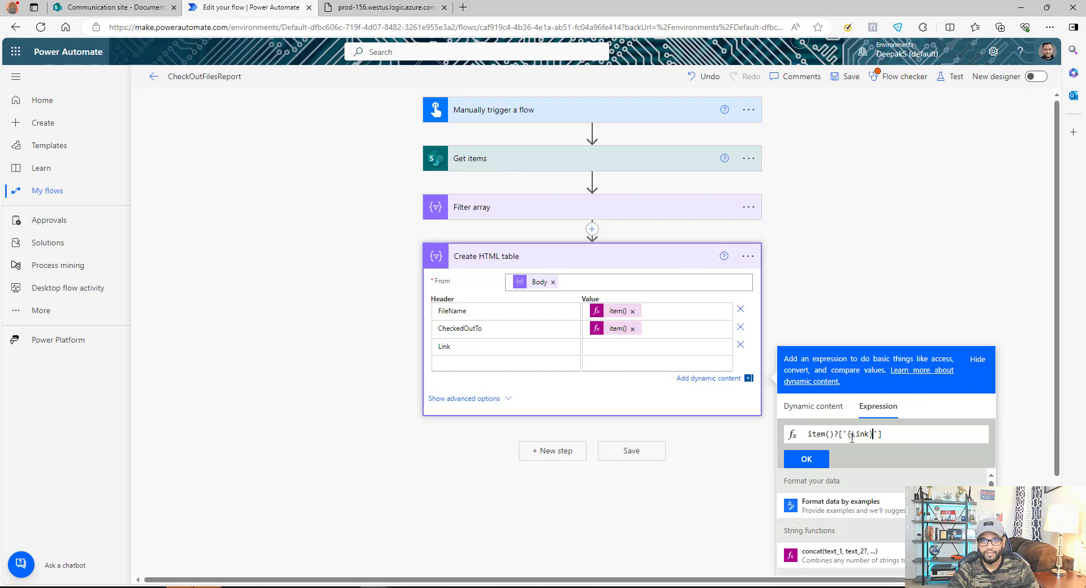
pyautogui.click(813, 462)
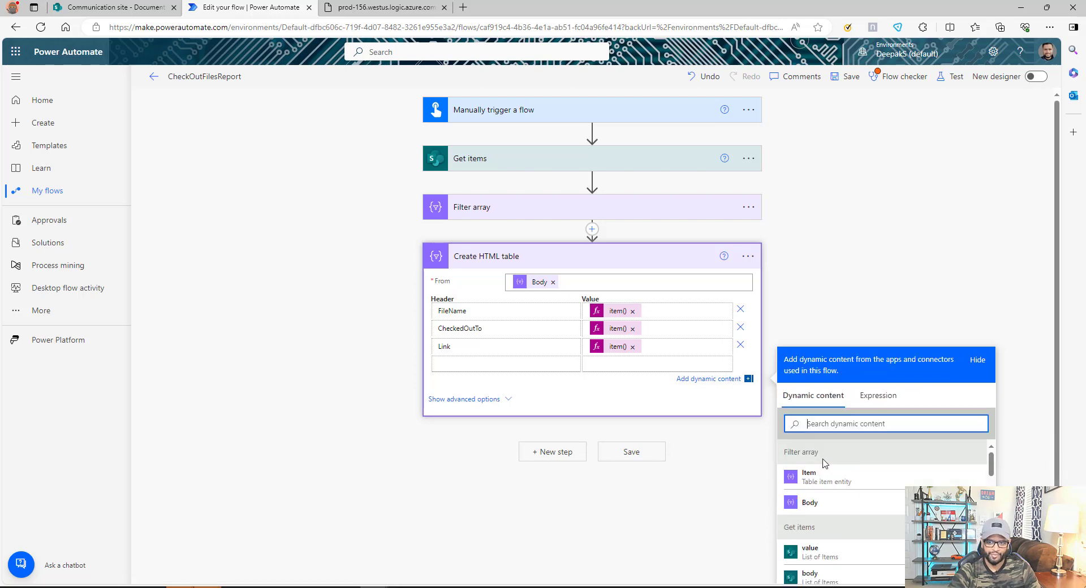
pyautogui.click(836, 79)
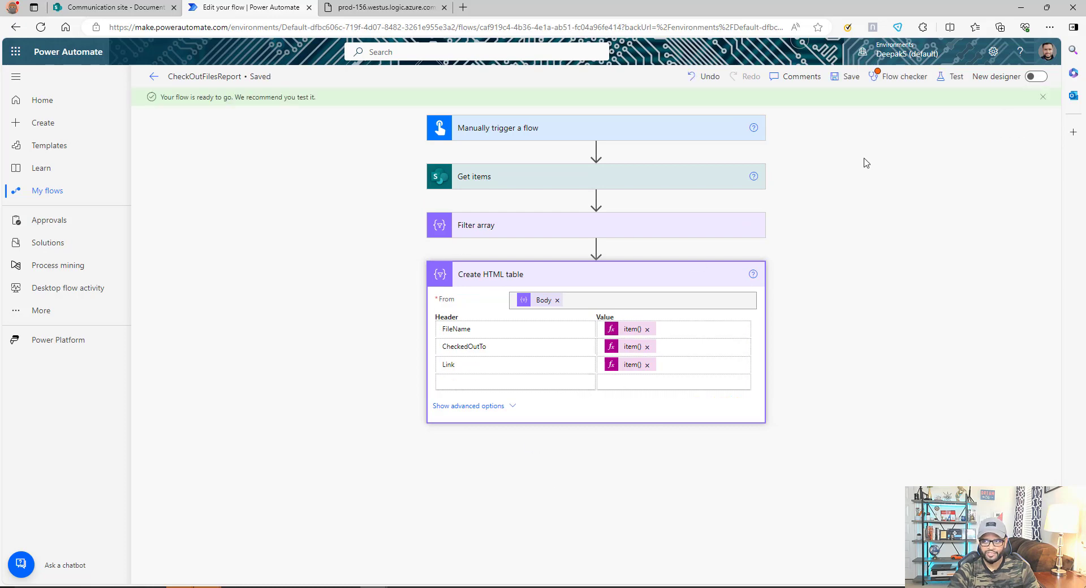
pyautogui.click(903, 76)
# Add a Compose action after Create HTML table containing the pasted CSS table style block, with border #1C6EA4, header background #0078D4 and header text #FFFFFF
pyautogui.click(548, 459)
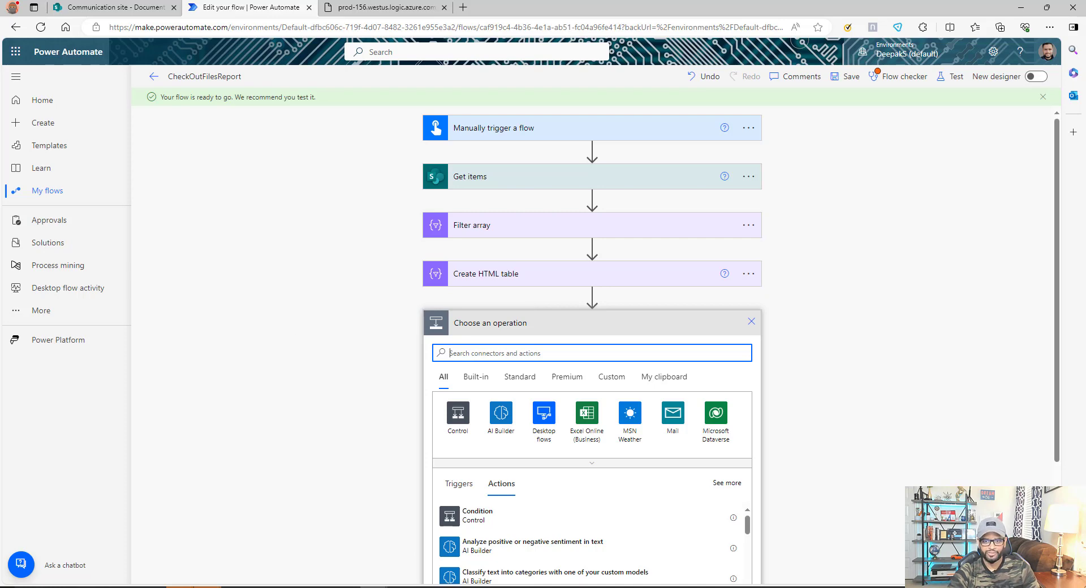
pyautogui.write('compose')
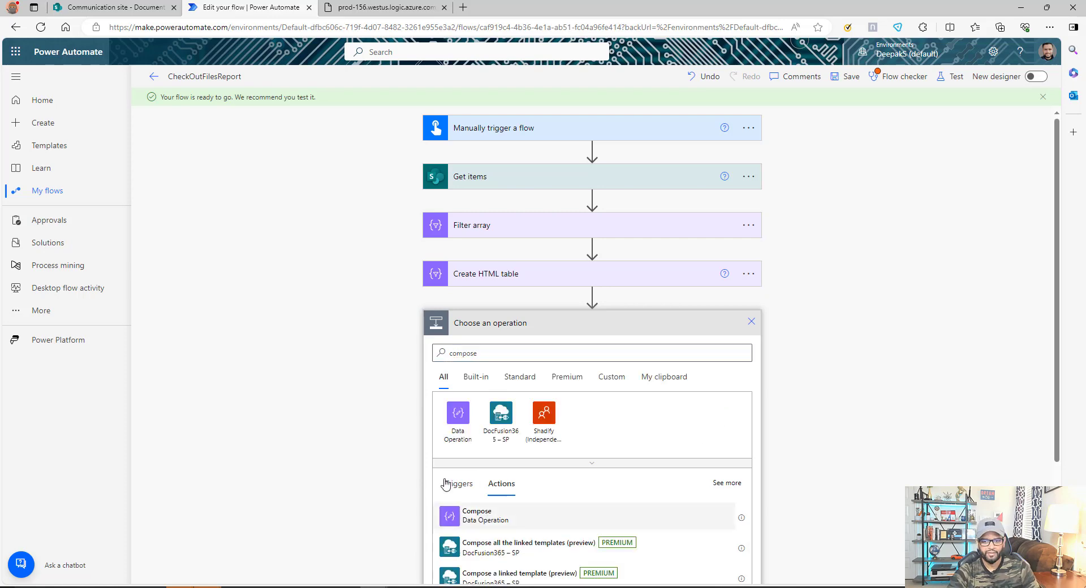
pyautogui.click(478, 515)
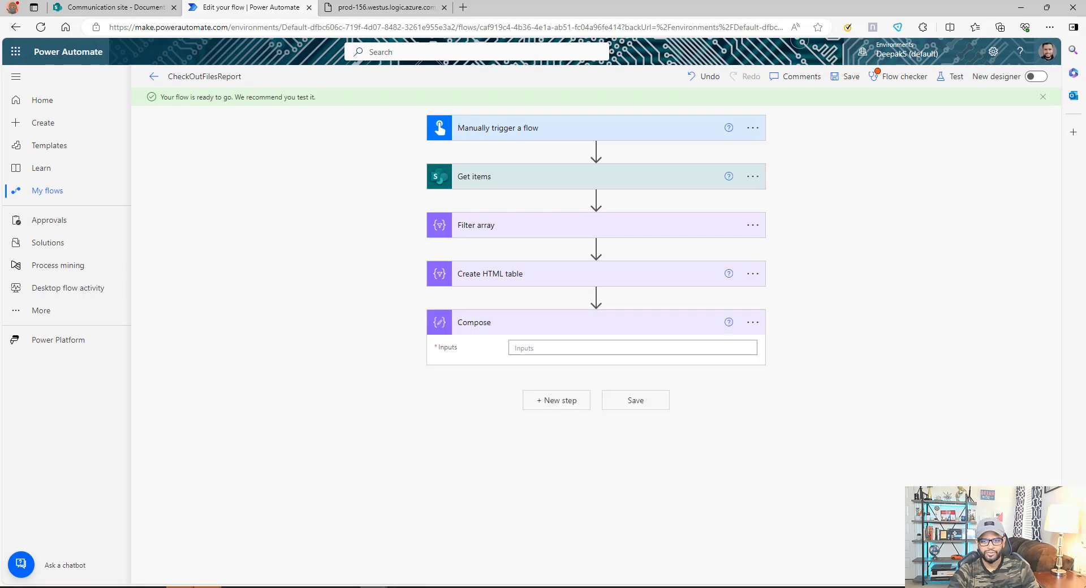
pyautogui.click(584, 348)
pyautogui.hotkey('ctrl', 'v')
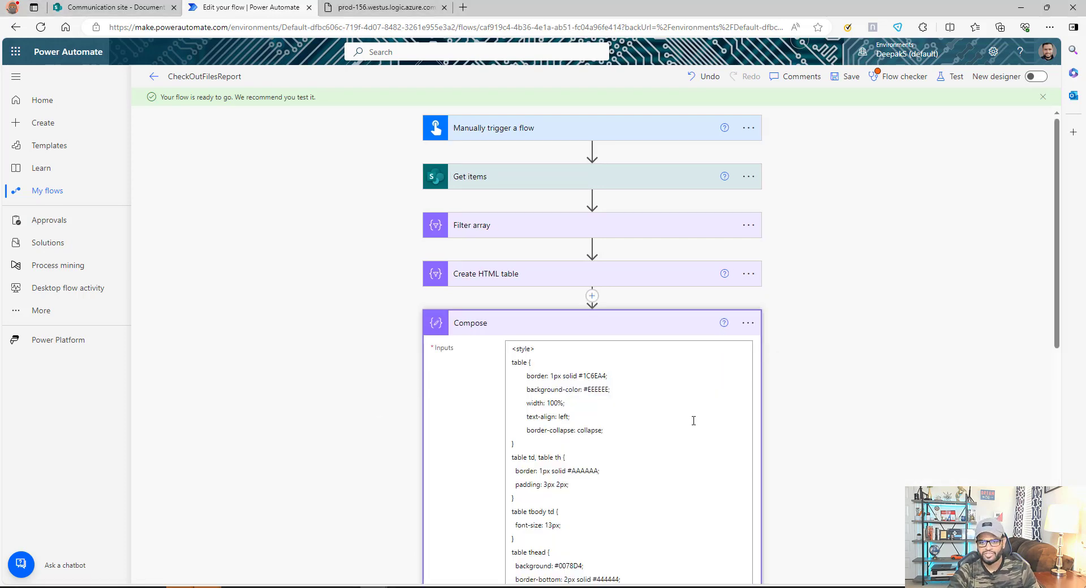
pyautogui.scroll(-4, 693, 420)
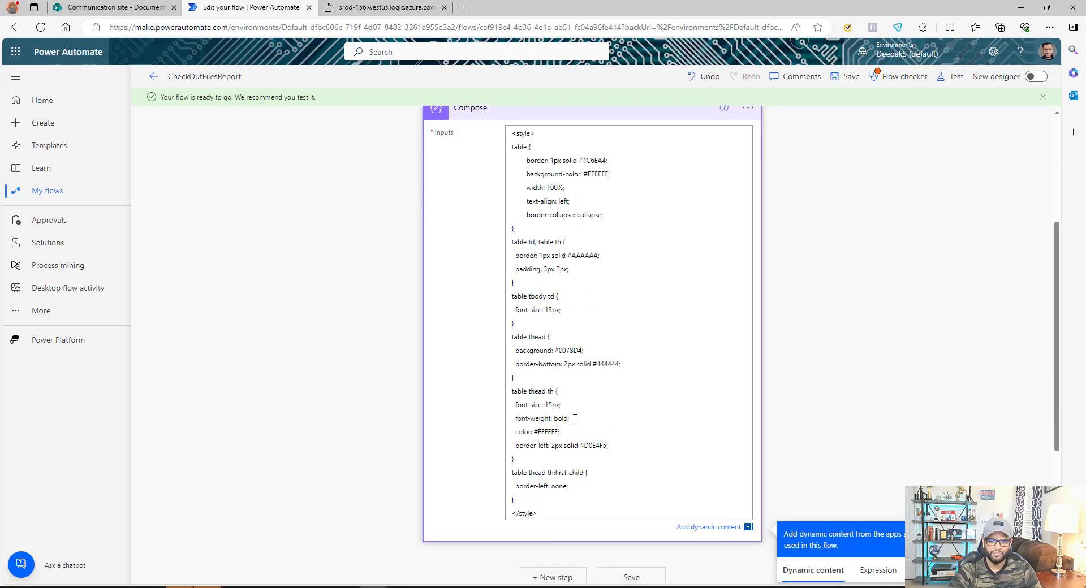
pyautogui.scroll(1, 575, 418)
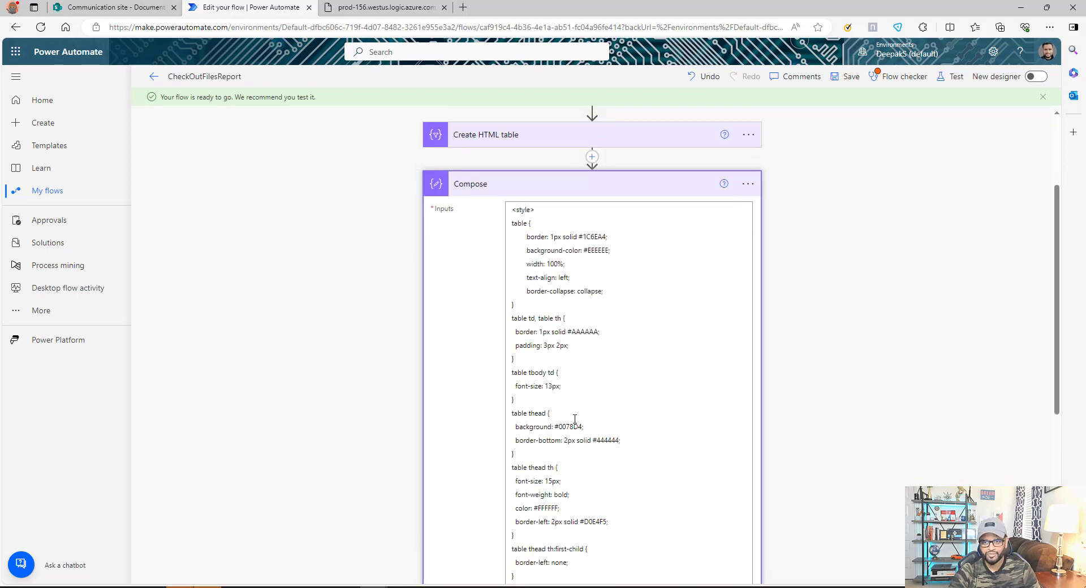
pyautogui.scroll(1, 575, 418)
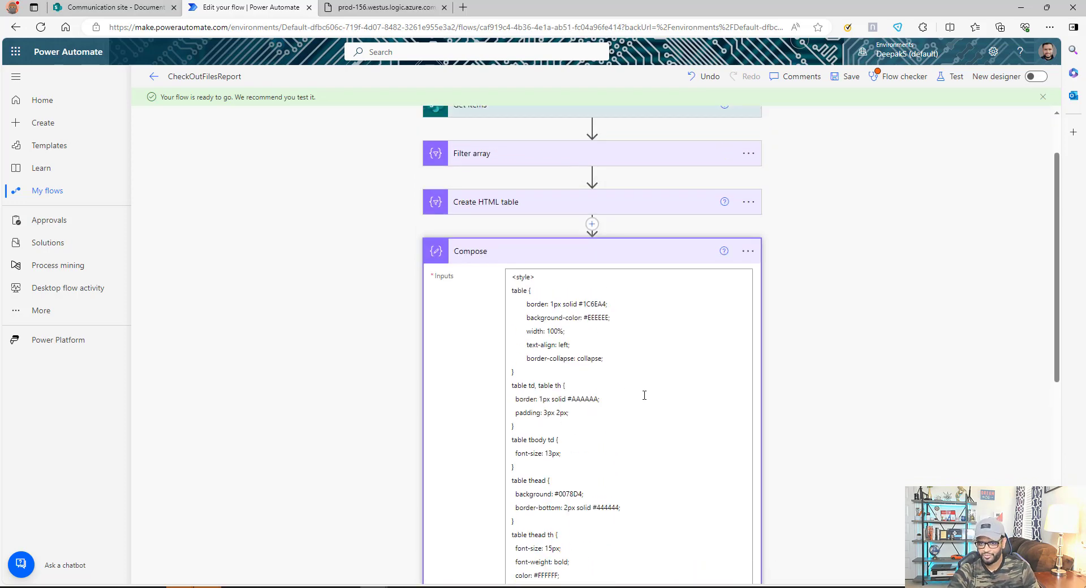
pyautogui.scroll(-2, 618, 384)
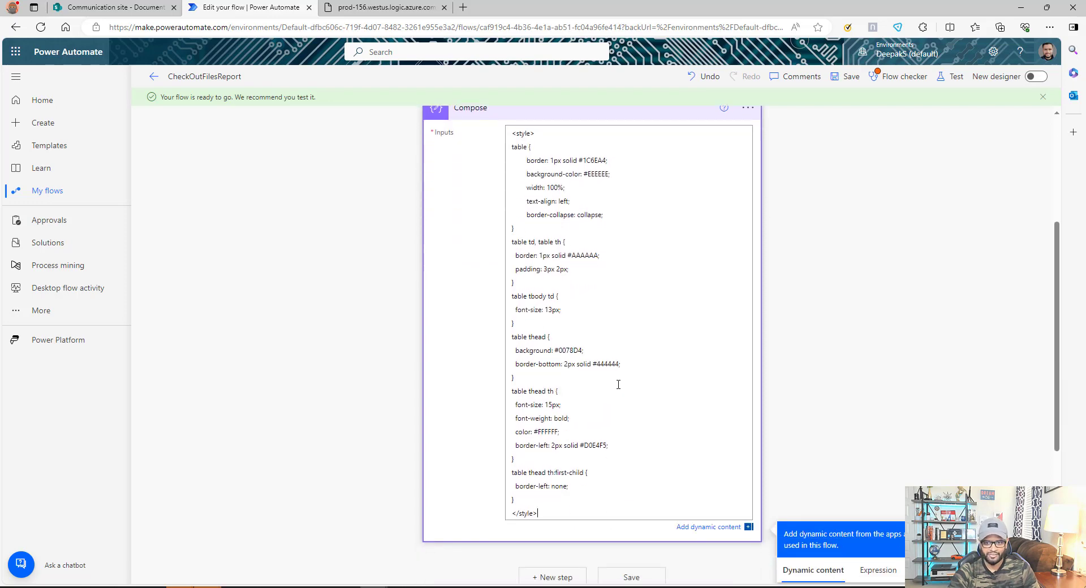
pyautogui.scroll(2, 618, 384)
pyautogui.click(511, 253)
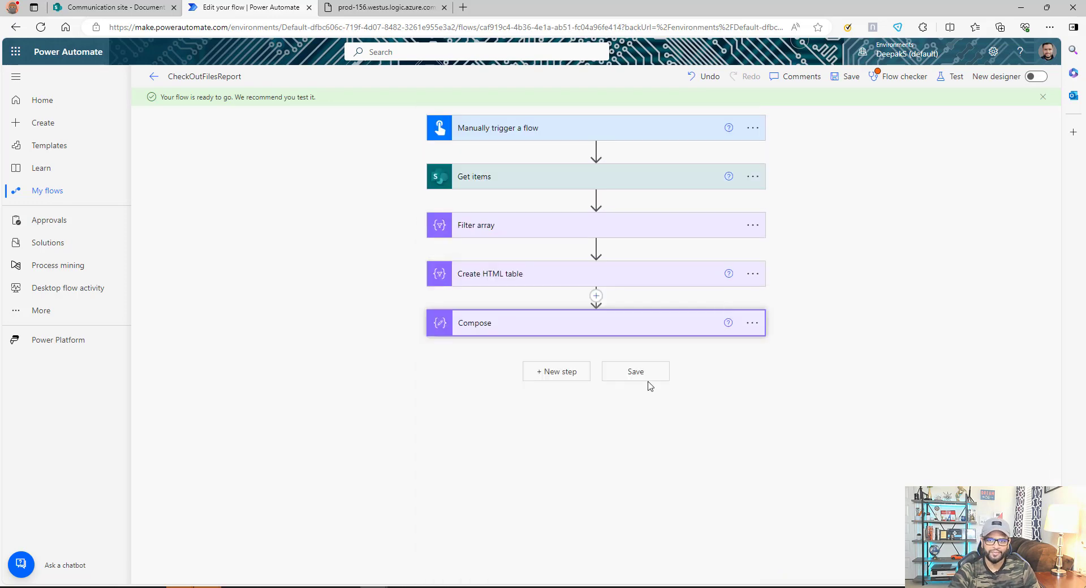
# Add an Office 365 Outlook Send an email (V2) action after Compose, addressed to the flow owner with the subject Report
pyautogui.click(558, 371)
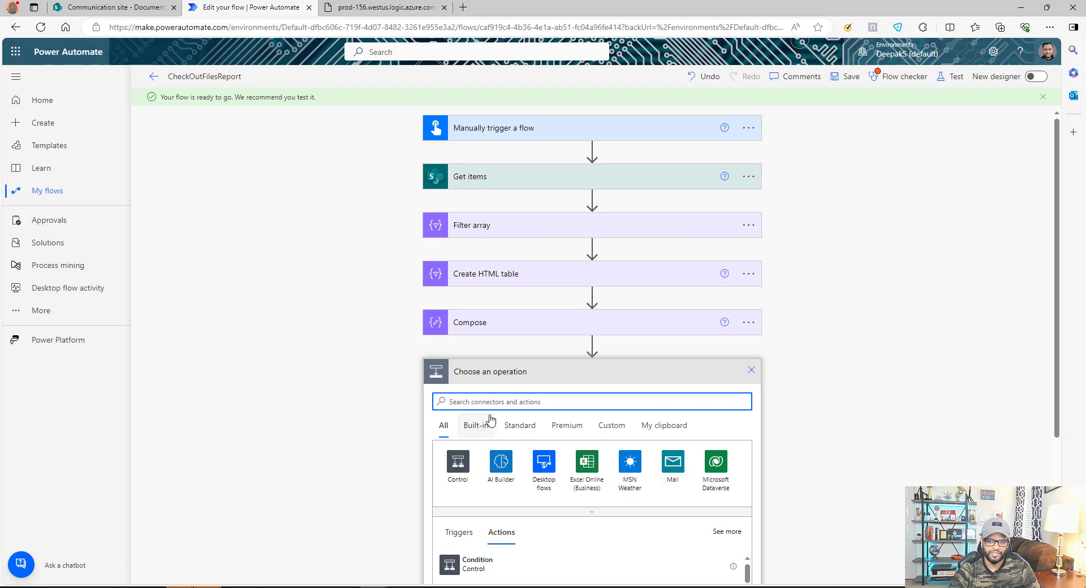
pyautogui.write('send')
pyautogui.click(544, 461)
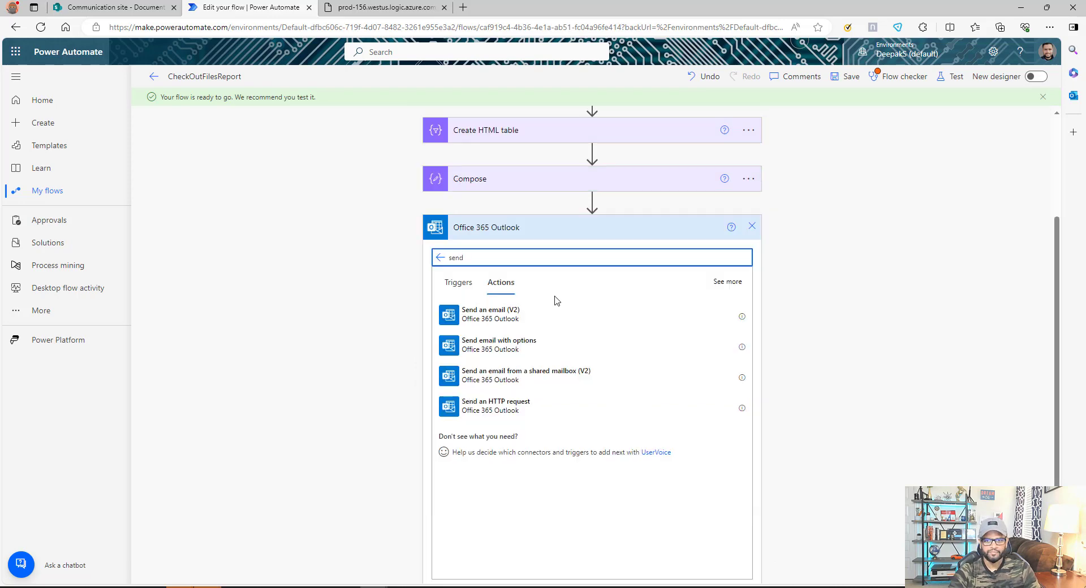
pyautogui.click(536, 312)
pyautogui.click(569, 399)
pyautogui.write('deep')
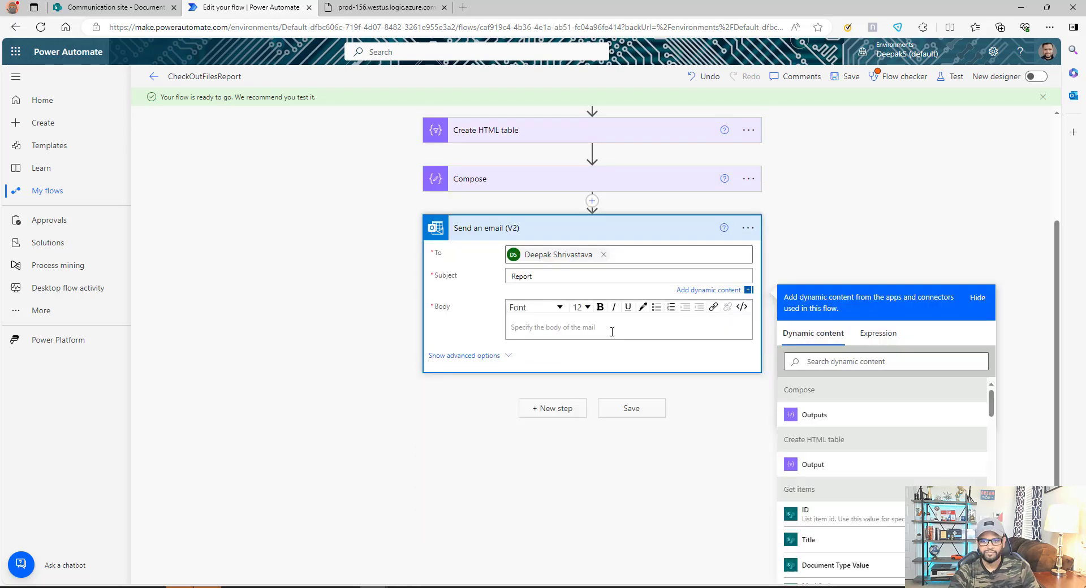
# Fill the email body with the Compose Outputs followed by the Create HTML table Output, and save the flow
pyautogui.click(612, 332)
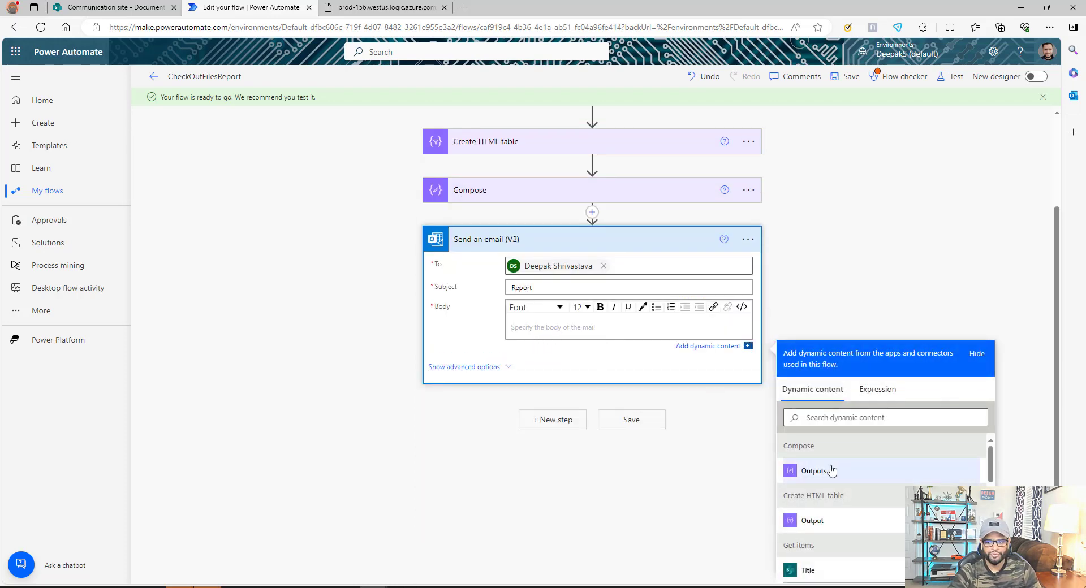
pyautogui.scroll(-1, 739, 453)
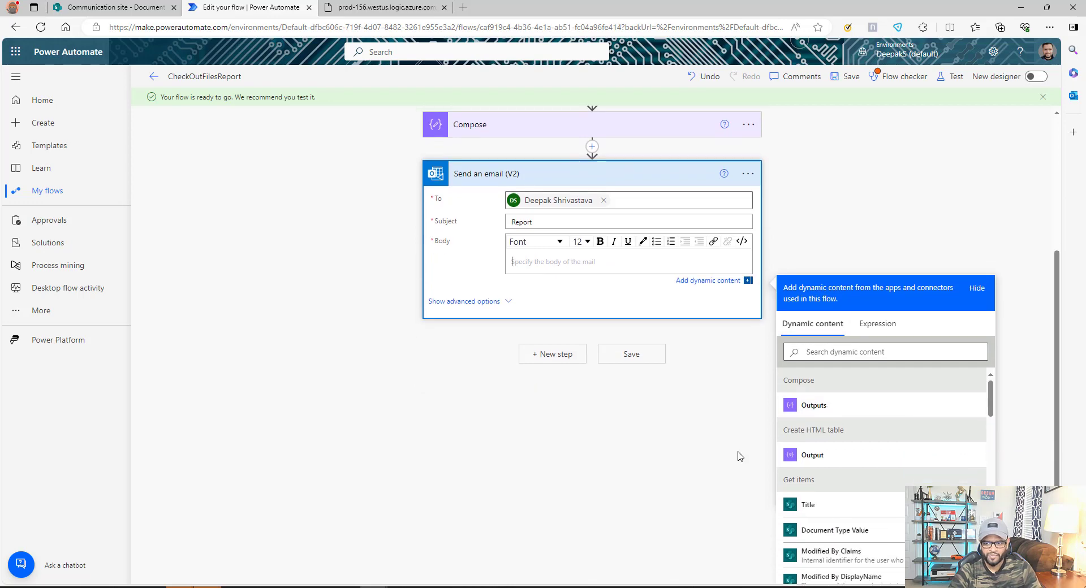
pyautogui.click(815, 402)
pyautogui.scroll(2, 498, 249)
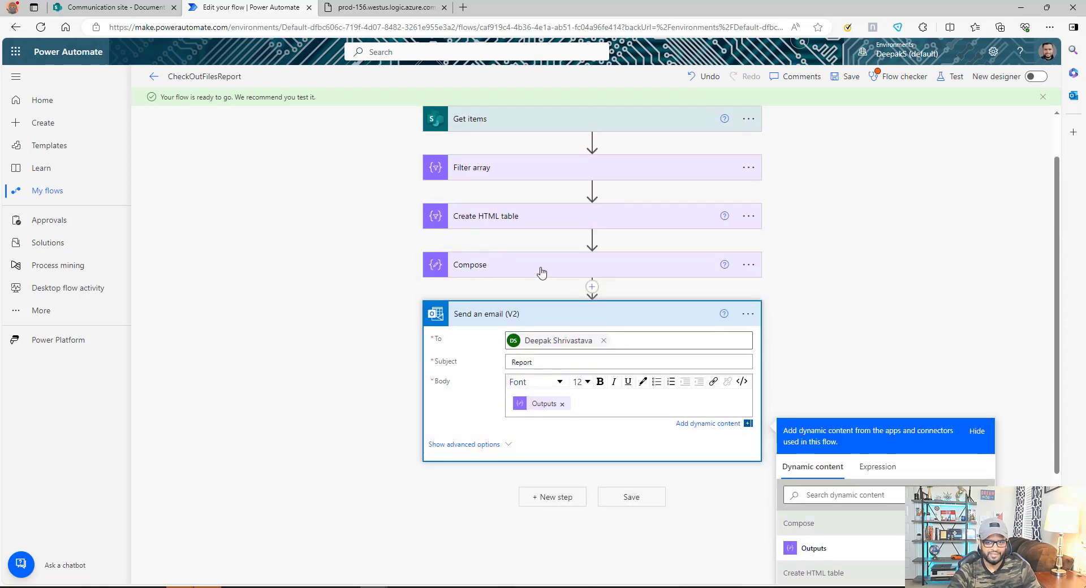
pyautogui.scroll(-2, 678, 425)
pyautogui.click(812, 455)
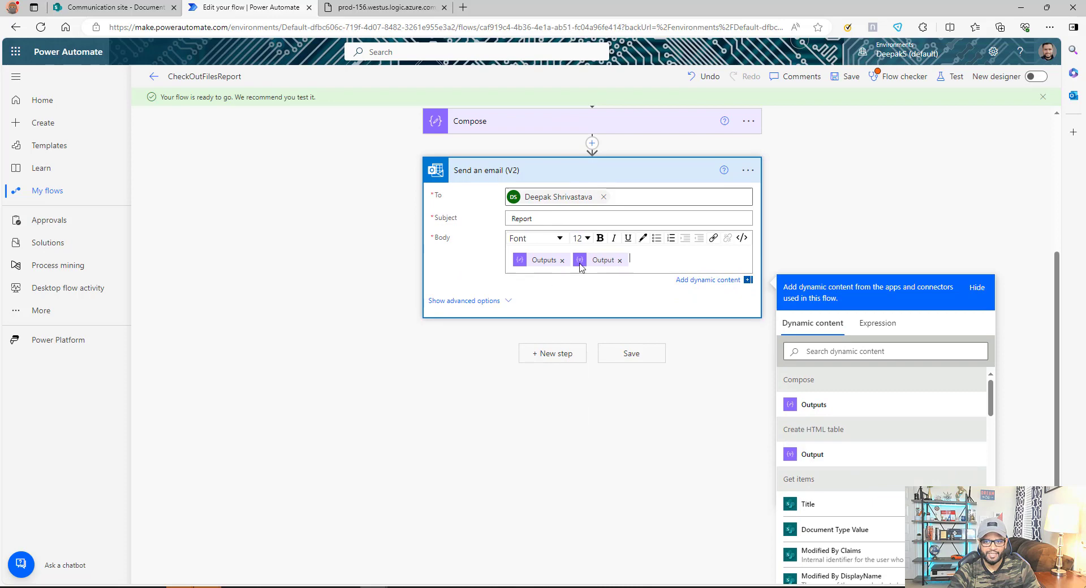
pyautogui.scroll(2, 931, 186)
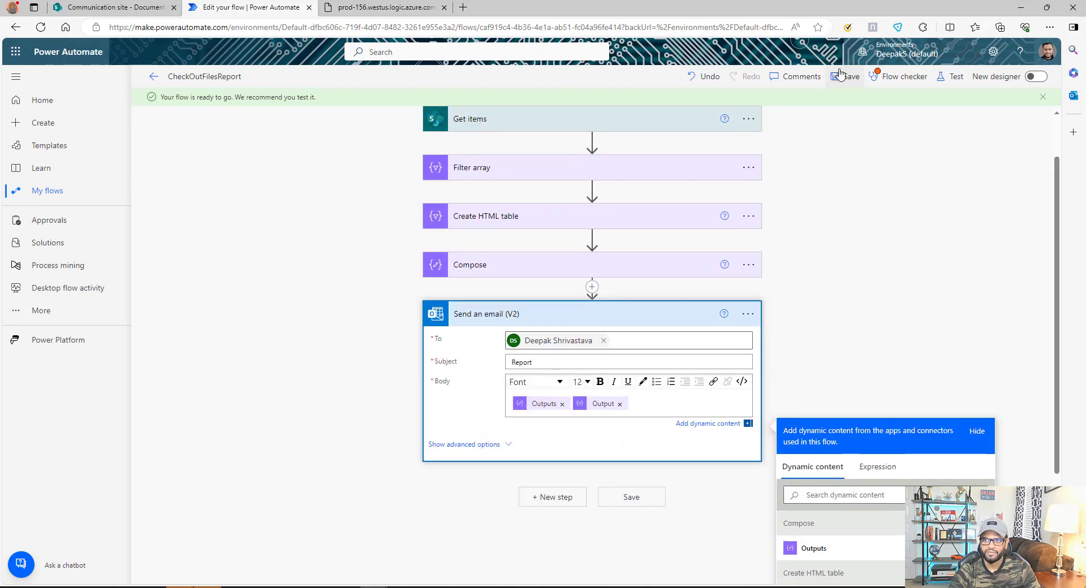
pyautogui.click(845, 76)
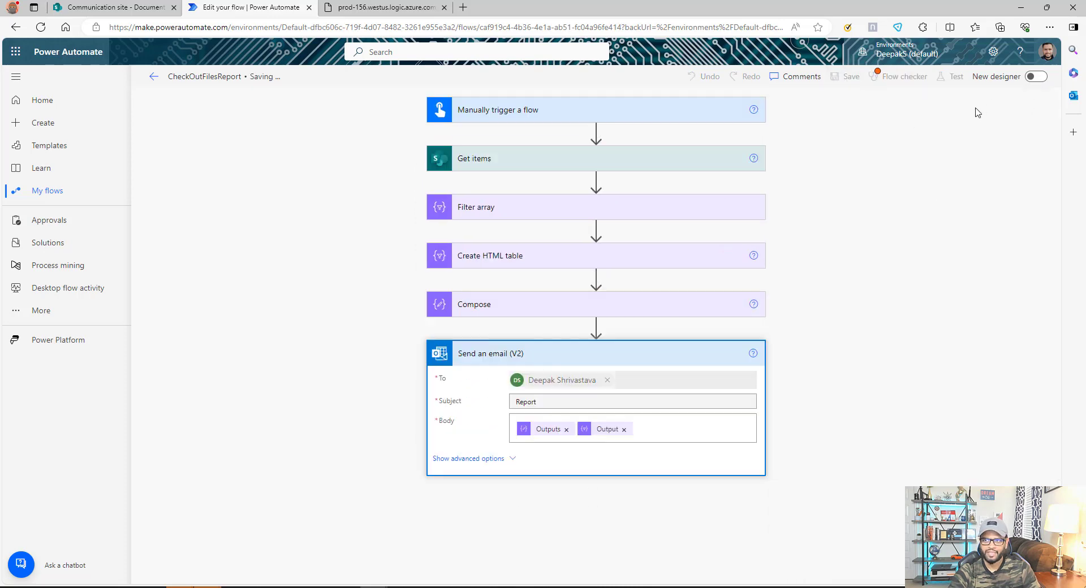
# Run a manual test of the flow, confirming its app connections
pyautogui.click(955, 78)
pyautogui.click(1042, 82)
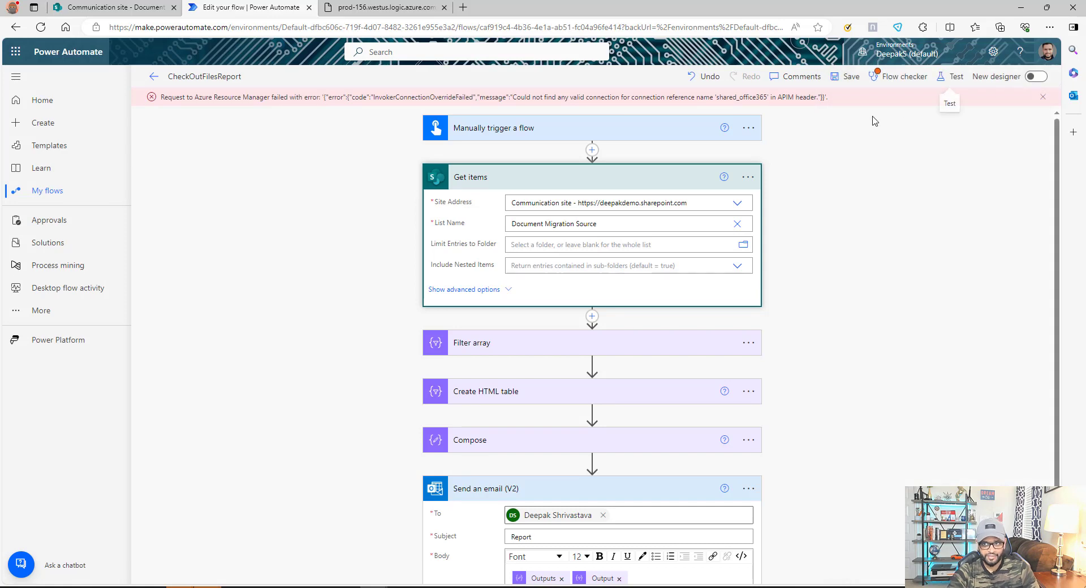
pyautogui.scroll(-2, 729, 407)
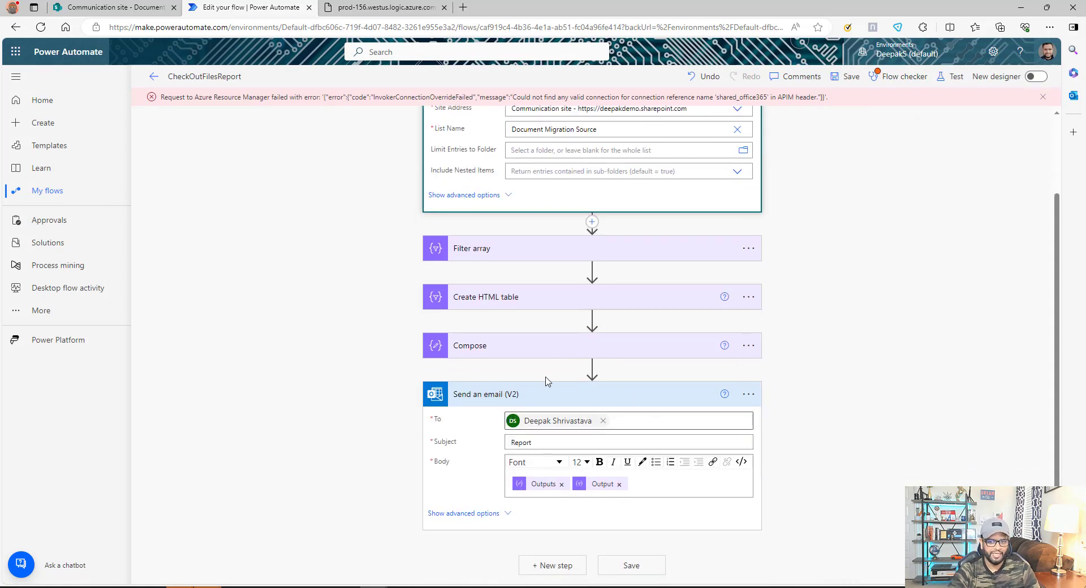
pyautogui.click(950, 76)
pyautogui.click(878, 118)
pyautogui.click(866, 564)
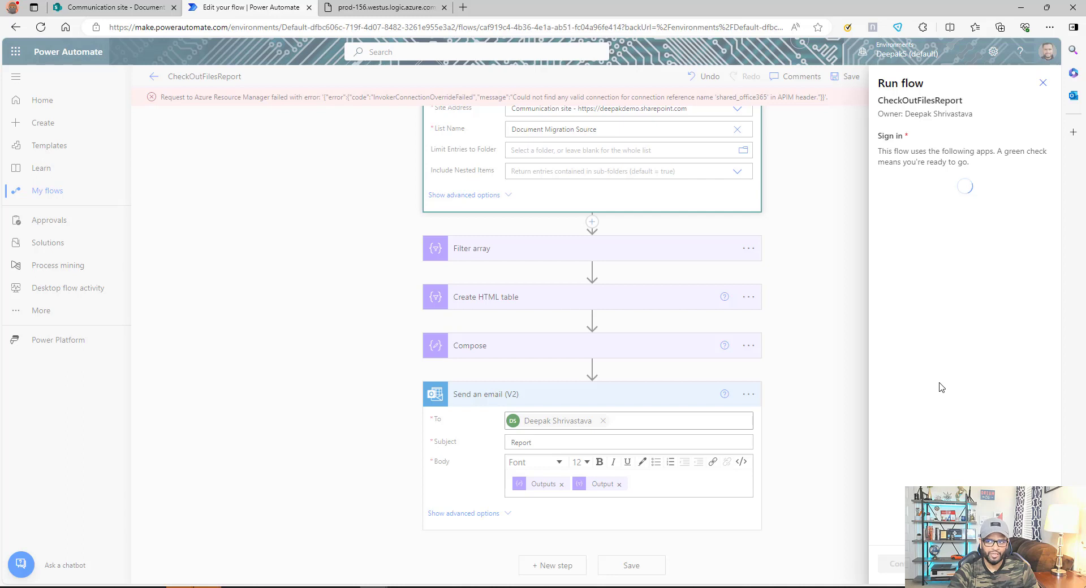
pyautogui.click(892, 563)
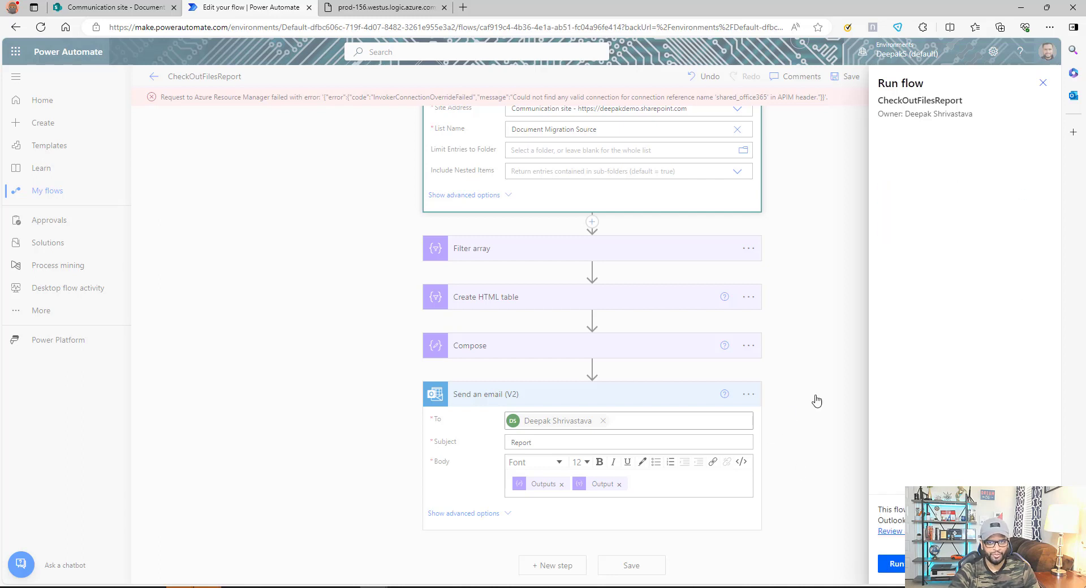
pyautogui.click(891, 560)
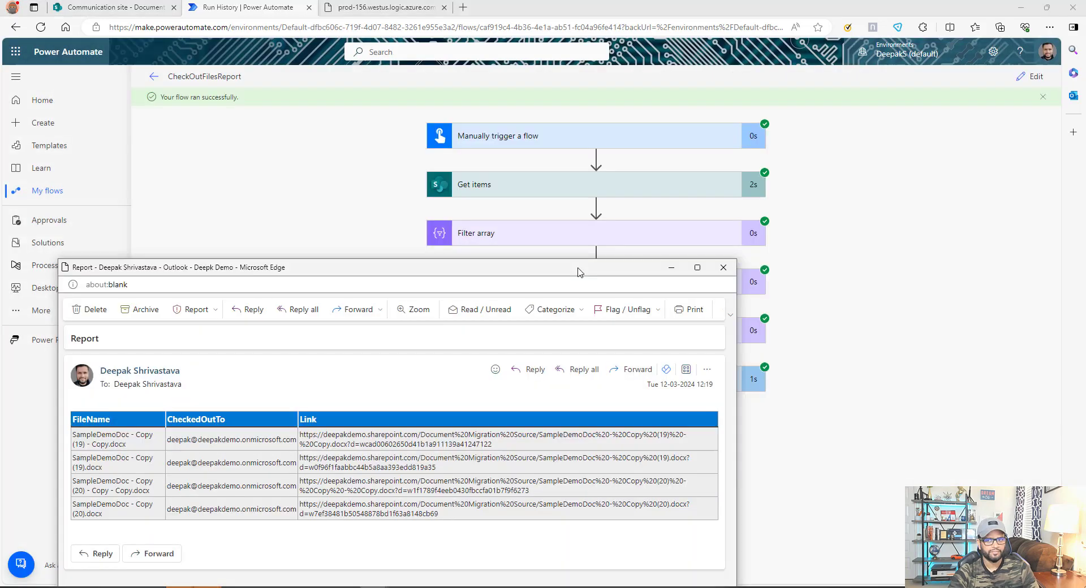
# Examine the received Report email's table of file names, checkout users and links at full window size, and close it
pyautogui.moveTo(579, 273); pyautogui.dragTo(673, 185)
pyautogui.doubleClick(673, 185)
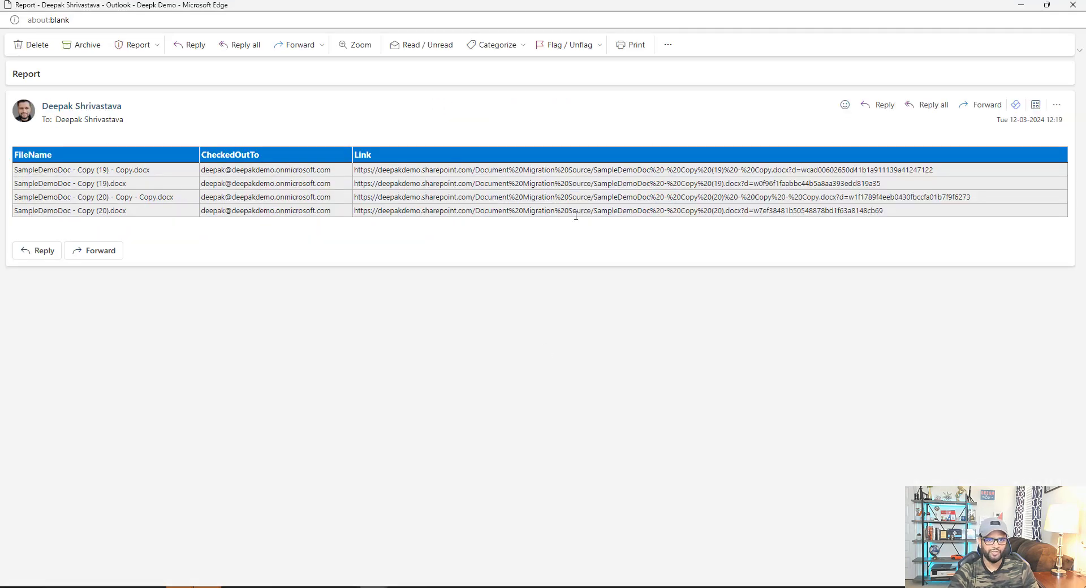
pyautogui.moveTo(145, 168); pyautogui.dragTo(148, 212)
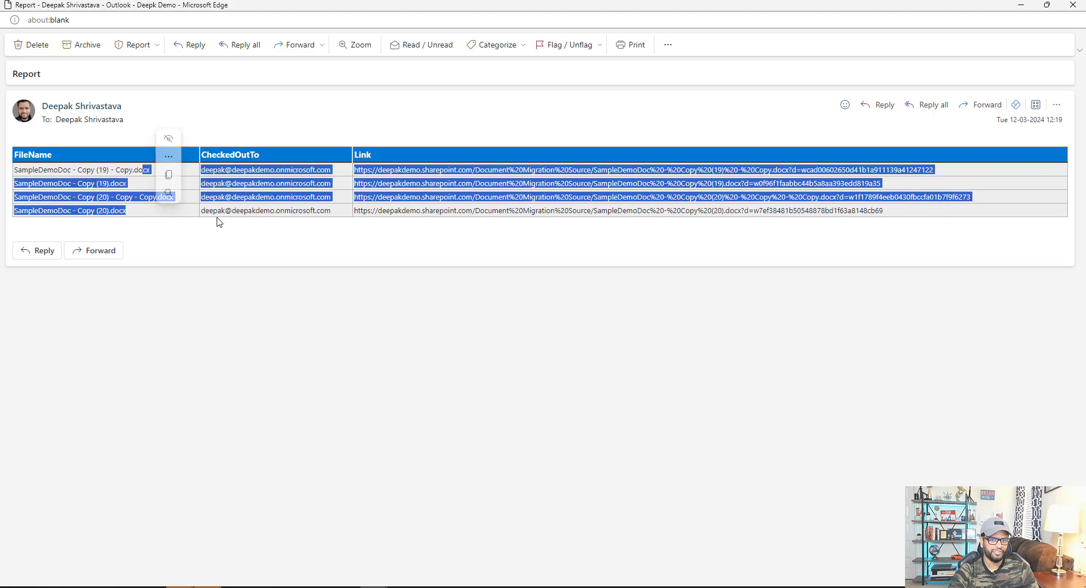
pyautogui.click(292, 185)
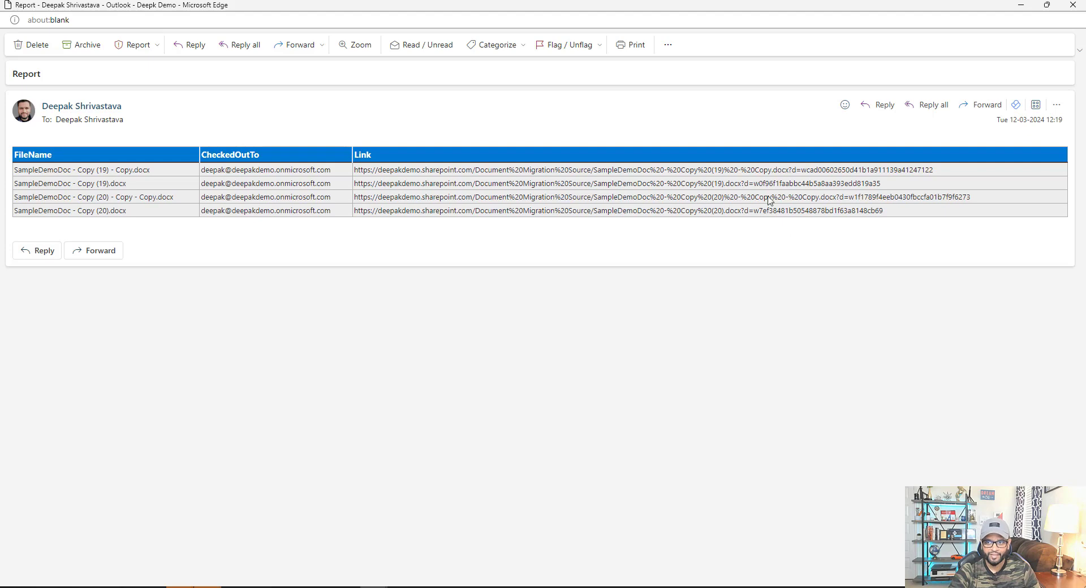
pyautogui.click(1072, 5)
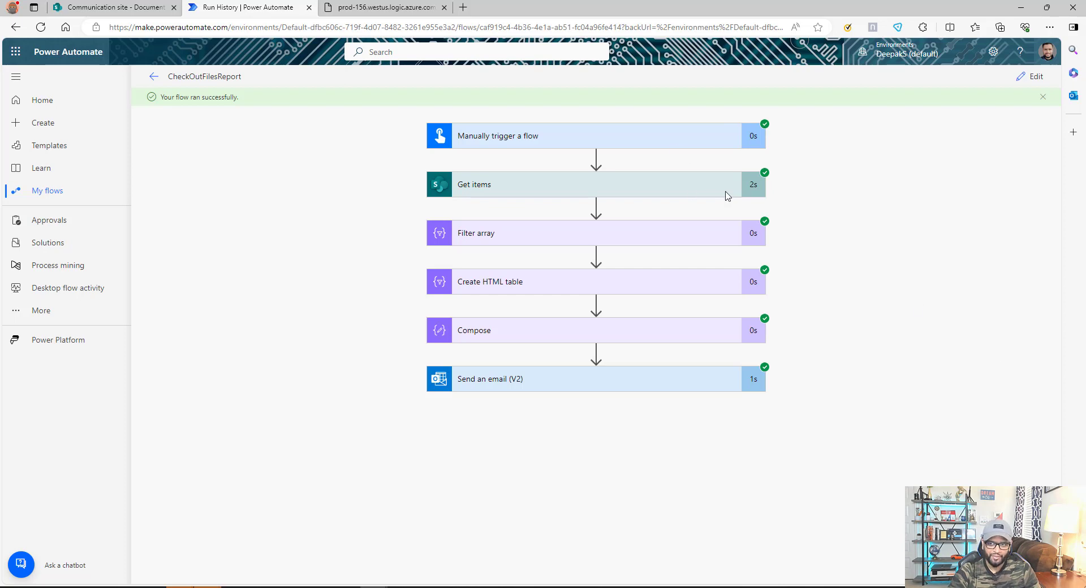
# Reopen the flow for editing and insert a SharePoint Get all lists and libraries action before Get items, with Communication site as its site address
pyautogui.click(626, 189)
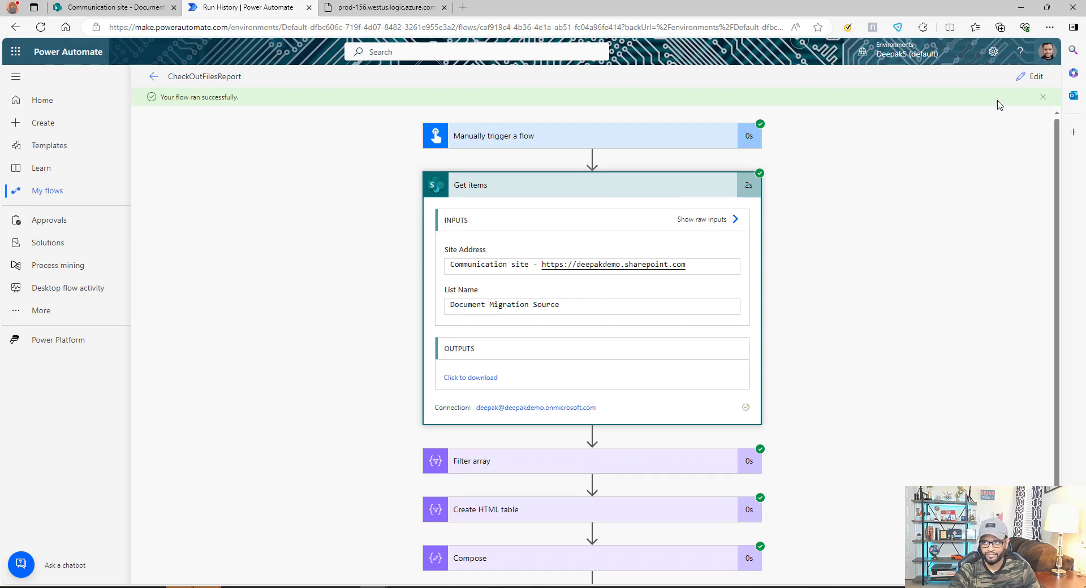
pyautogui.click(1030, 77)
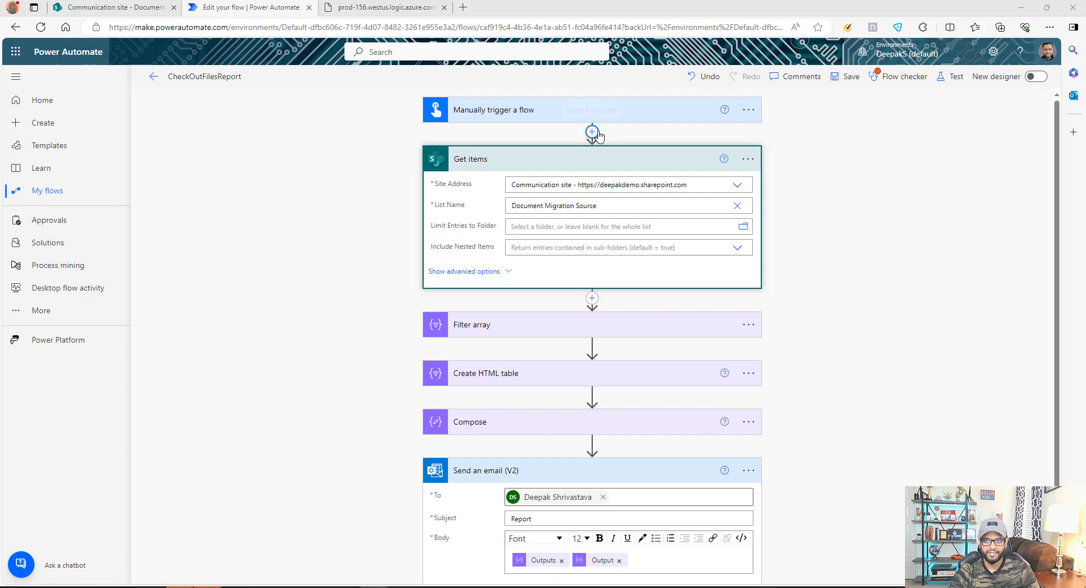
pyautogui.click(592, 132)
pyautogui.click(568, 150)
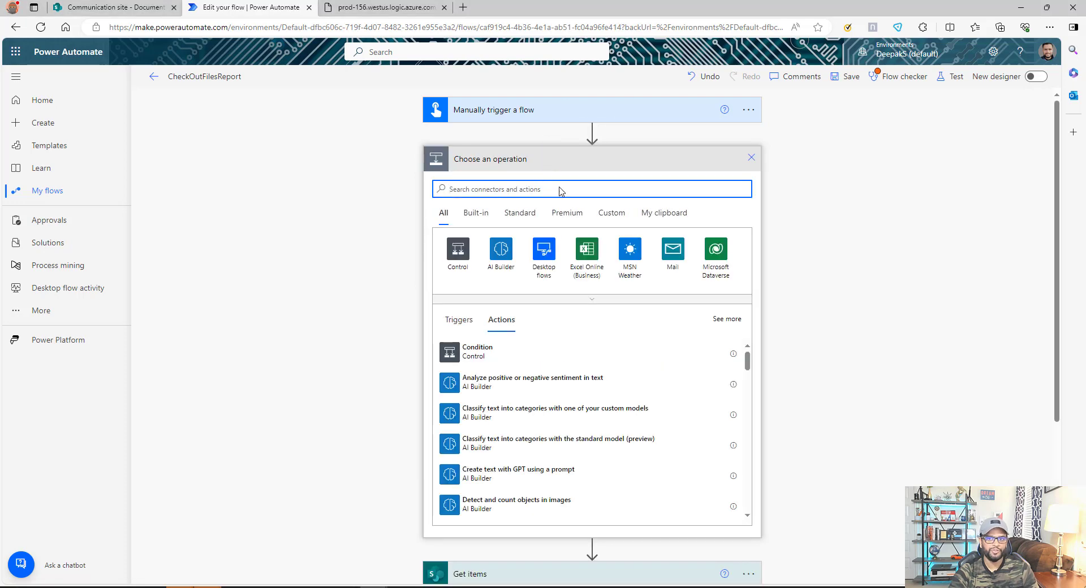
pyautogui.write('share')
pyautogui.click(549, 266)
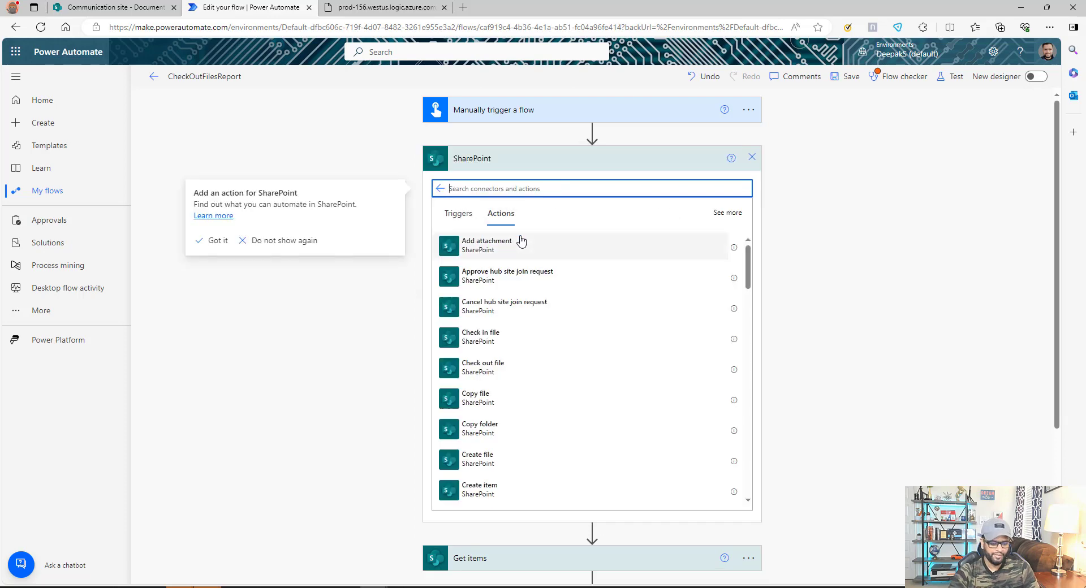
pyautogui.write('get')
pyautogui.scroll(-5, 526, 410)
pyautogui.scroll(-3, 542, 434)
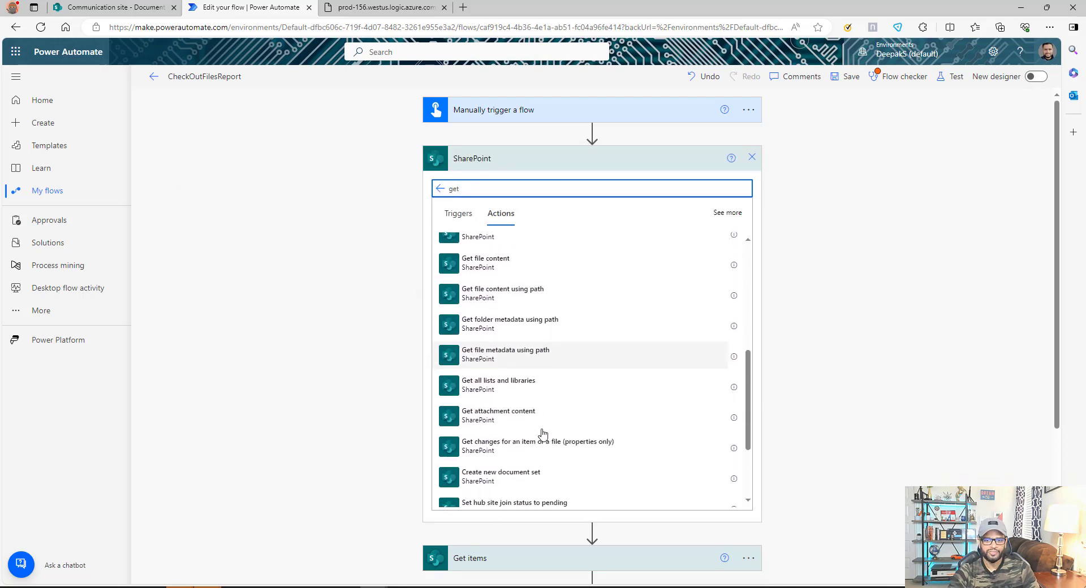
pyautogui.click(605, 358)
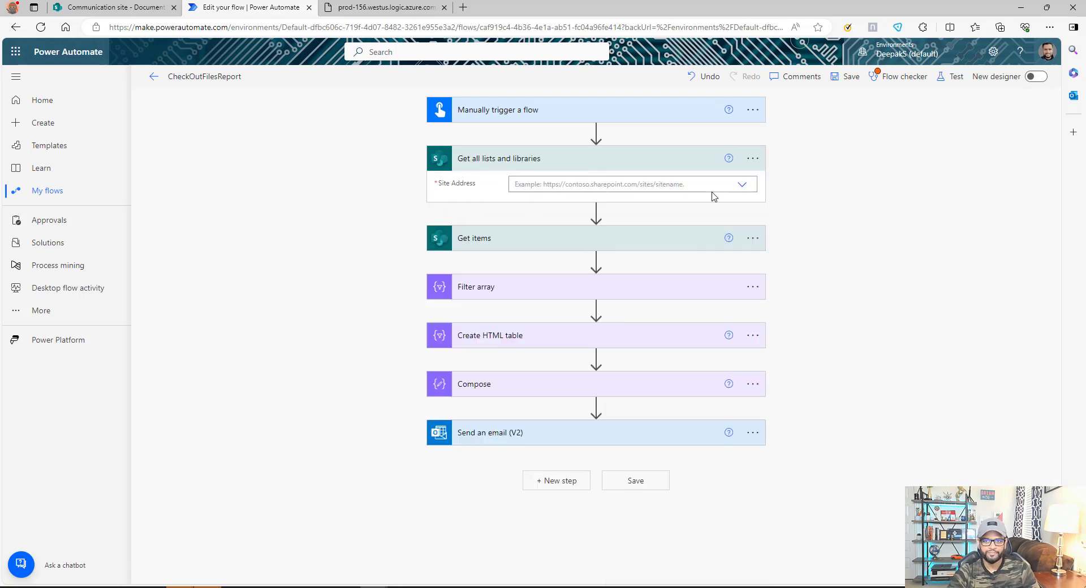
pyautogui.click(742, 187)
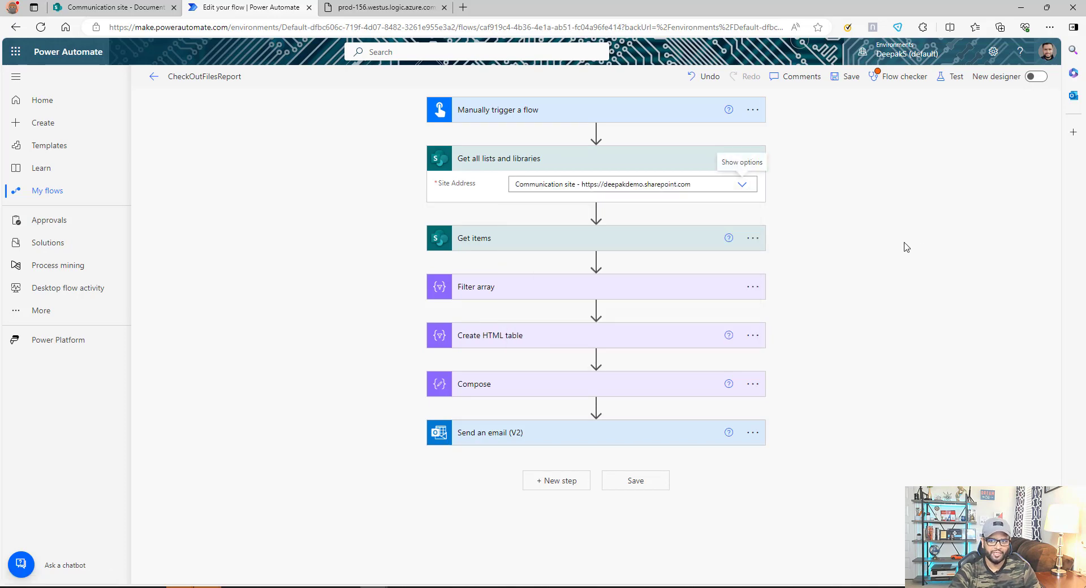
pyautogui.click(597, 212)
pyautogui.click(585, 229)
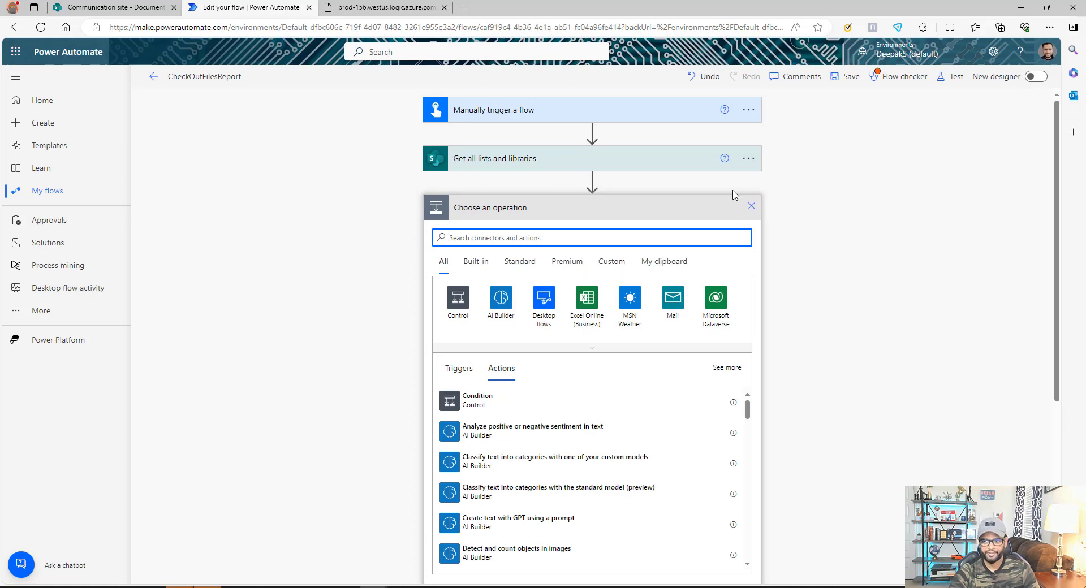
pyautogui.click(751, 206)
# Save and test the flow, and examine the Type values of the entries in the Get all lists and libraries outputs
pyautogui.click(844, 77)
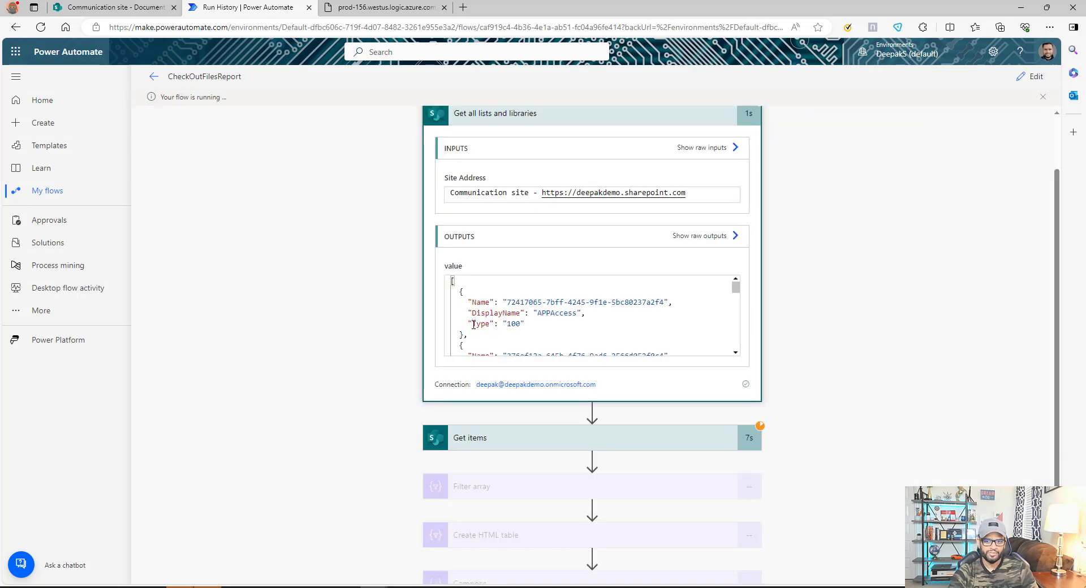
pyautogui.moveTo(474, 324); pyautogui.dragTo(525, 324)
pyautogui.scroll(-2, 575, 321)
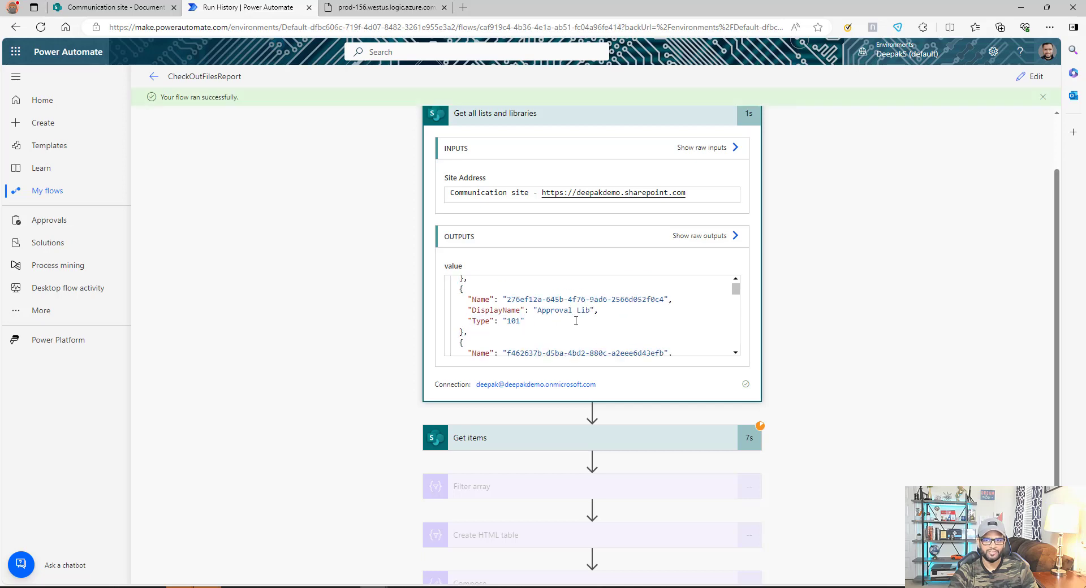
pyautogui.moveTo(500, 321); pyautogui.dragTo(522, 321)
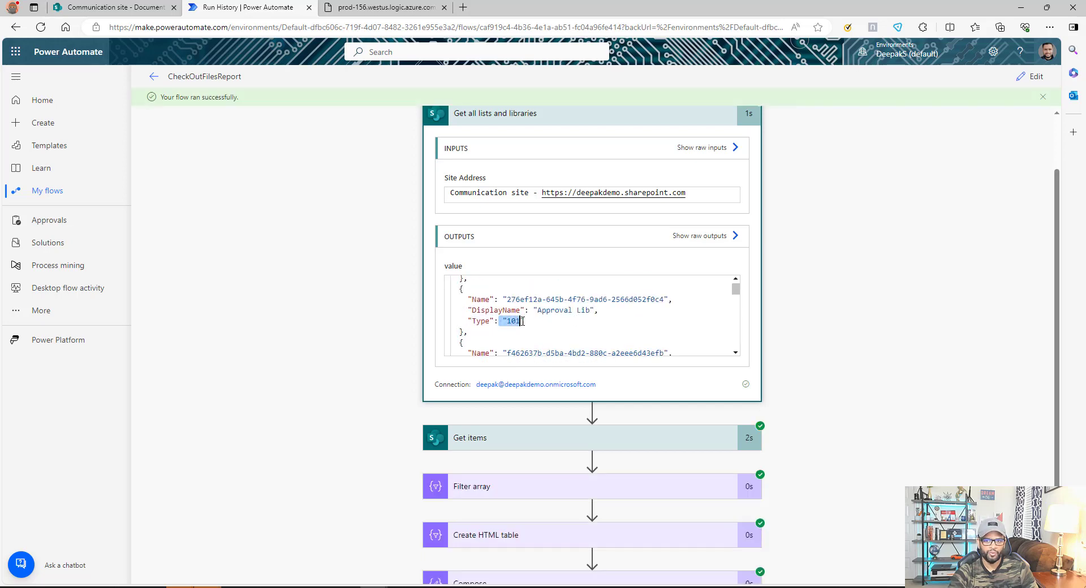
# Reopen the flow for editing and add a Filter array action after Get all lists and libraries, with that action's value as From
pyautogui.click(1037, 76)
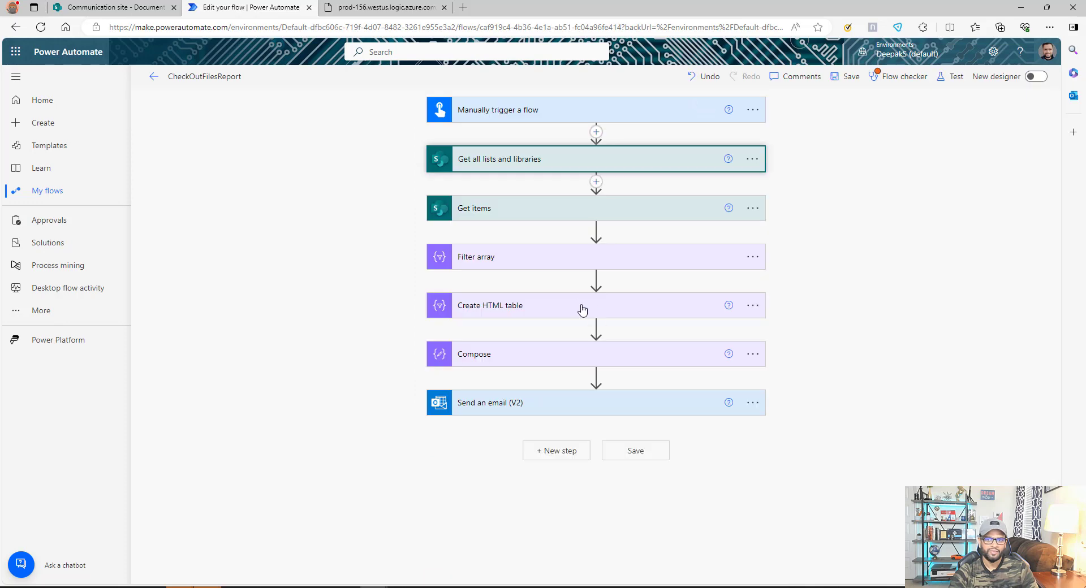
pyautogui.click(597, 182)
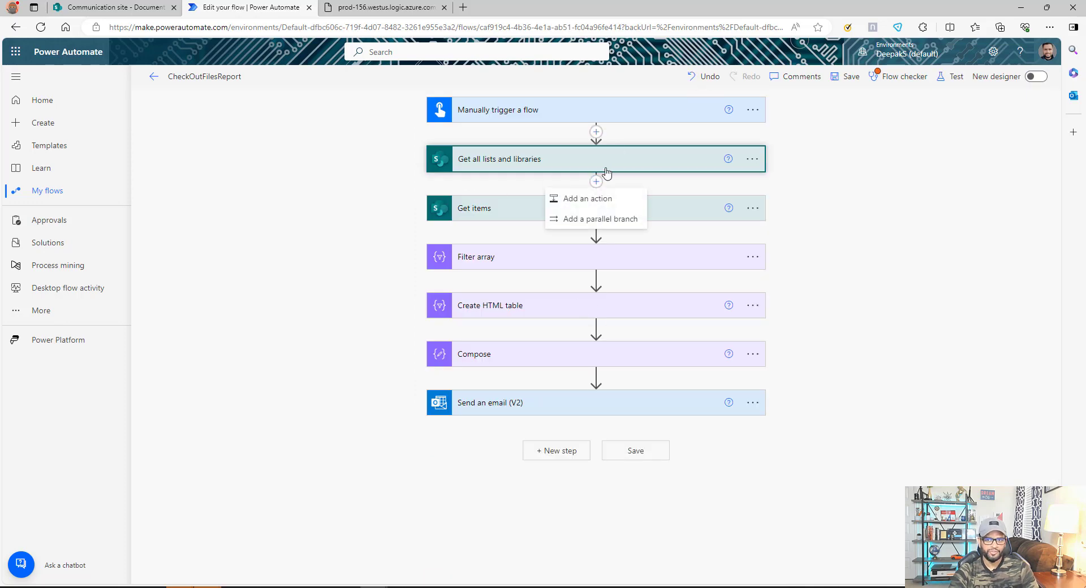
pyautogui.click(578, 202)
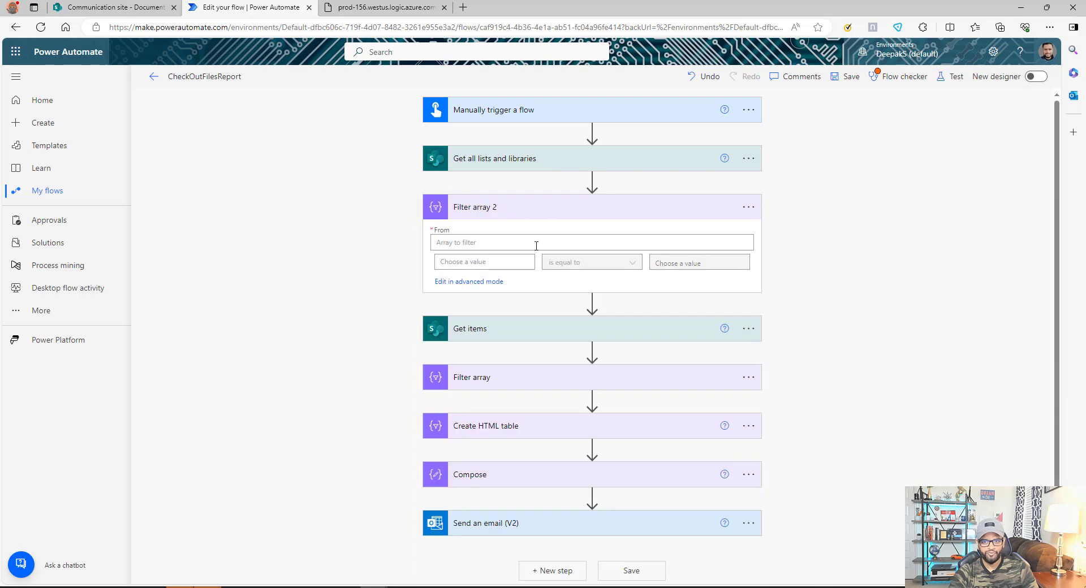
pyautogui.click(536, 246)
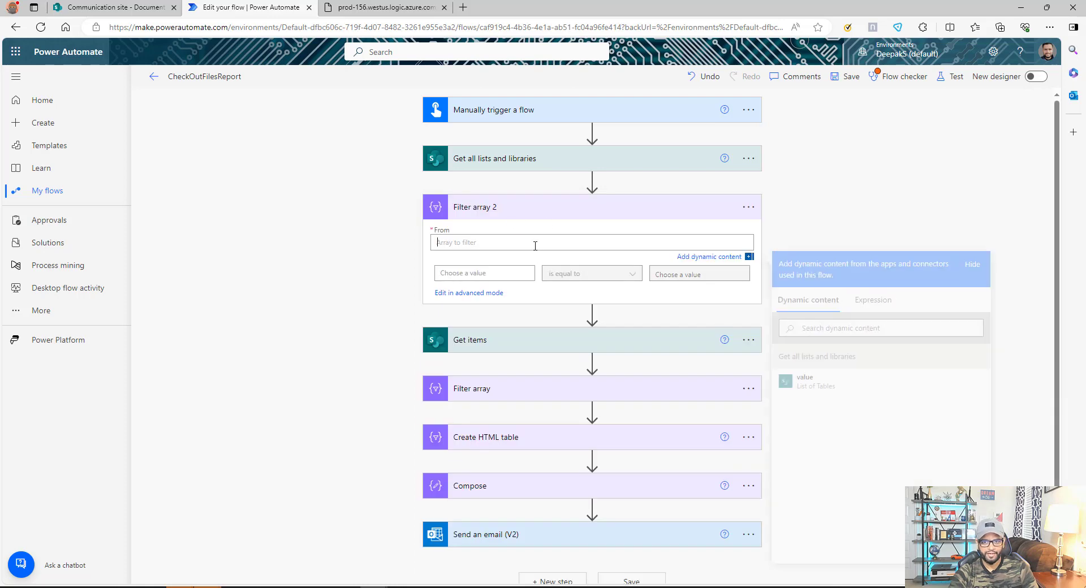
pyautogui.click(849, 382)
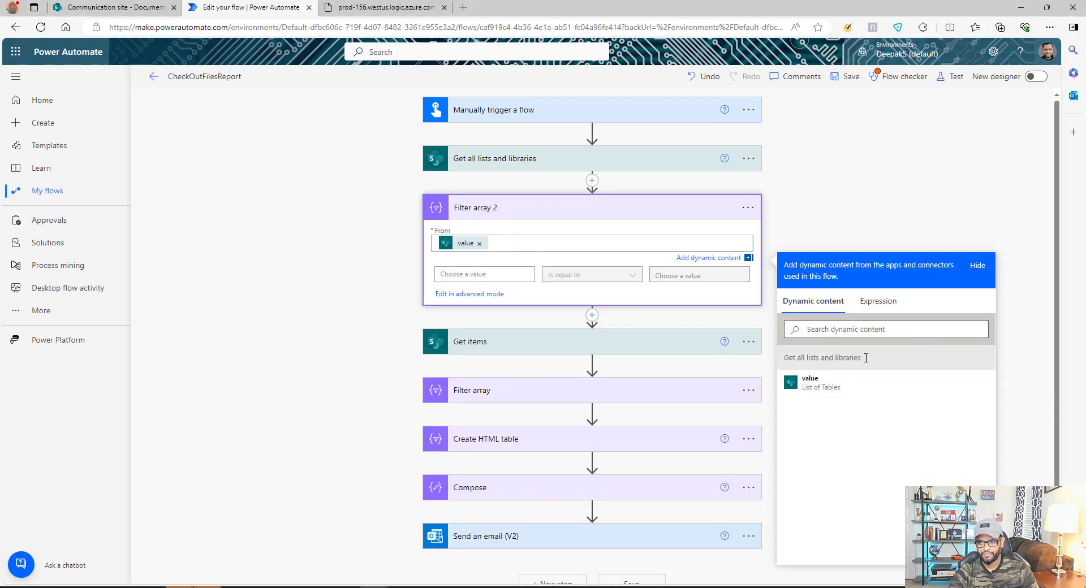
# Set the first condition value of Filter array 2 to the expression item()?['Type']
pyautogui.click(486, 276)
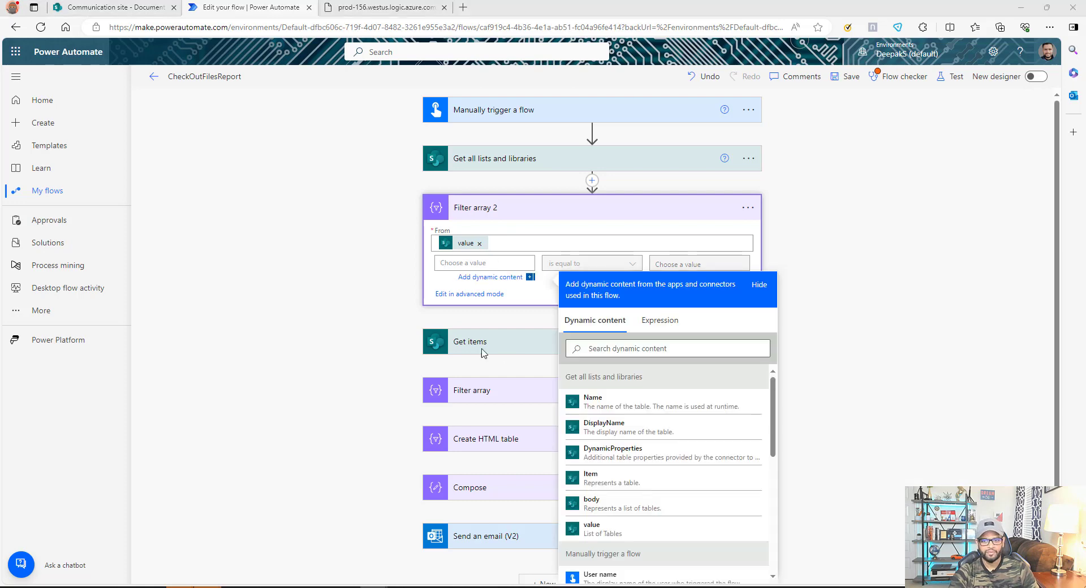
pyautogui.click(668, 324)
pyautogui.click(660, 363)
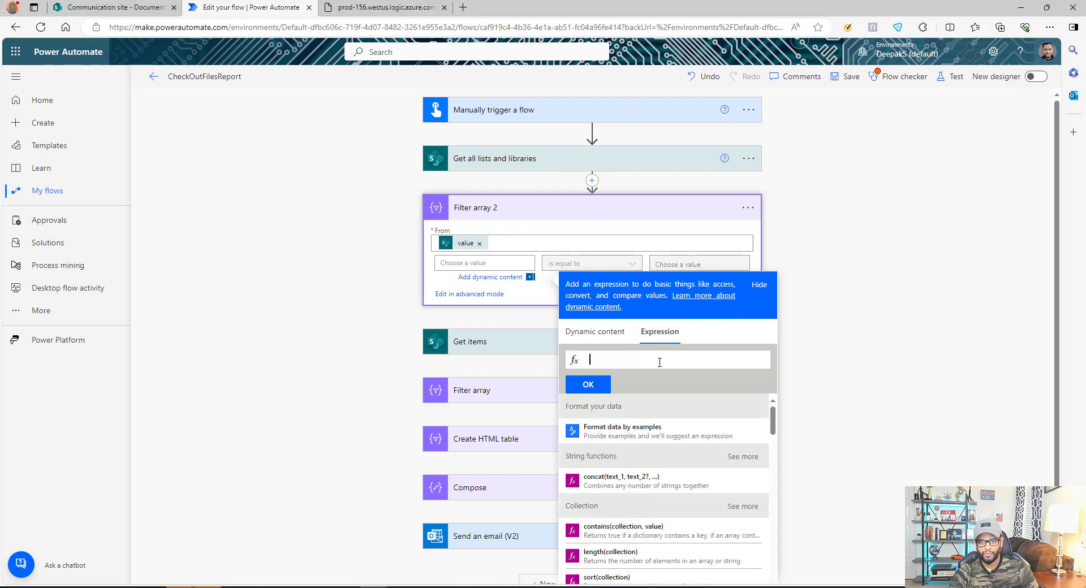
pyautogui.write('item')
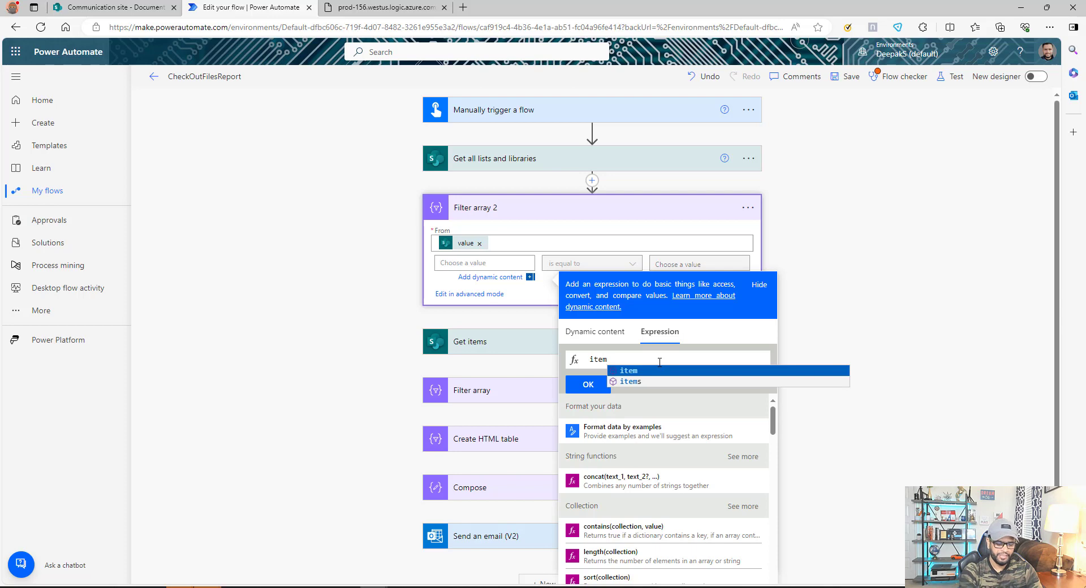
pyautogui.press('Tab')
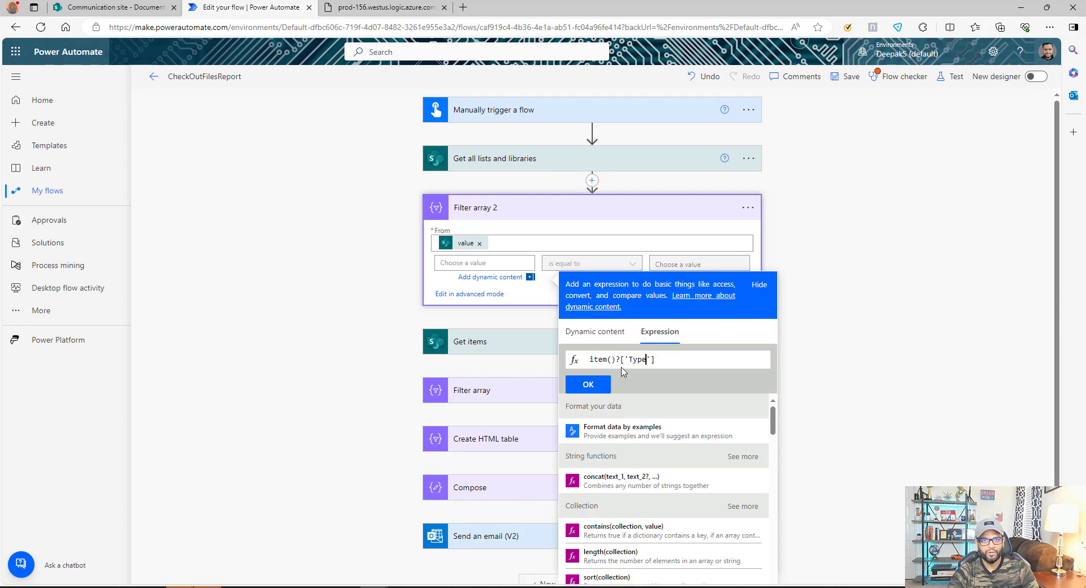
pyautogui.click(601, 382)
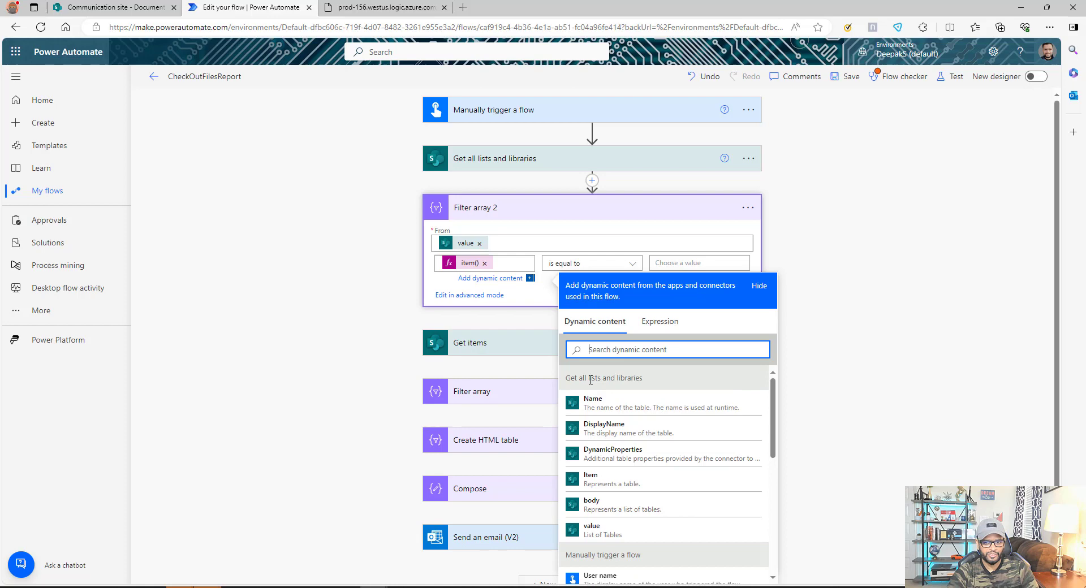
# Compare the Type condition in Filter array 2 with the expression string(101) and save the flow
pyautogui.click(697, 263)
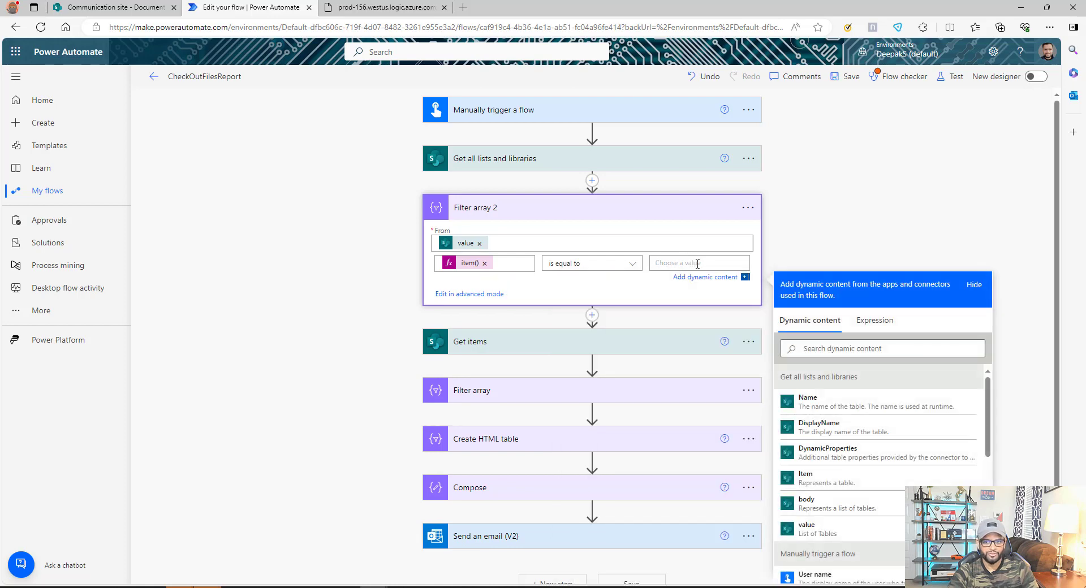
pyautogui.click(875, 320)
pyautogui.write('string')
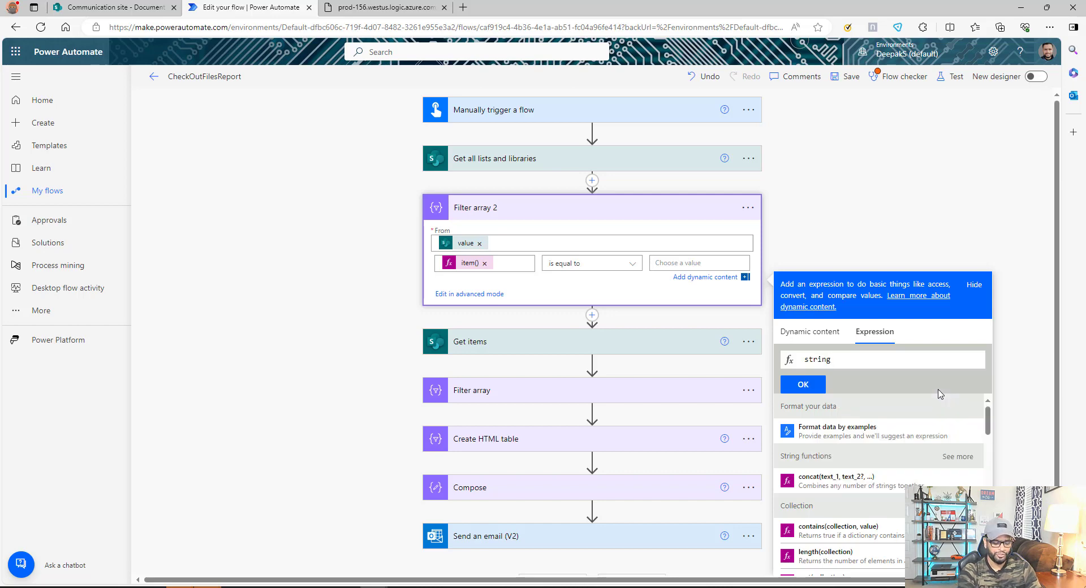
pyautogui.write('(101')
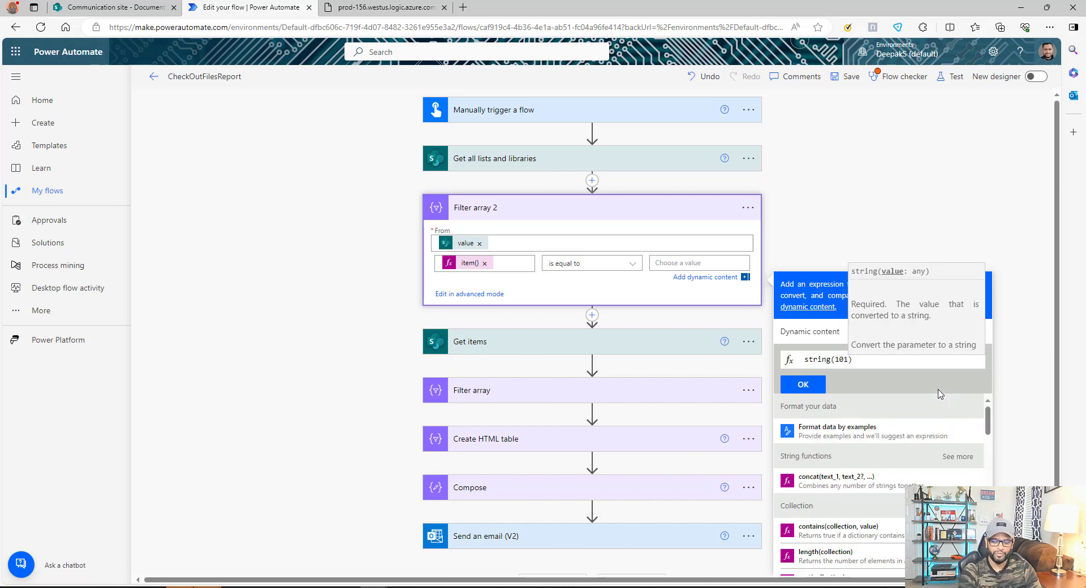
pyautogui.press('Return')
pyautogui.click(845, 77)
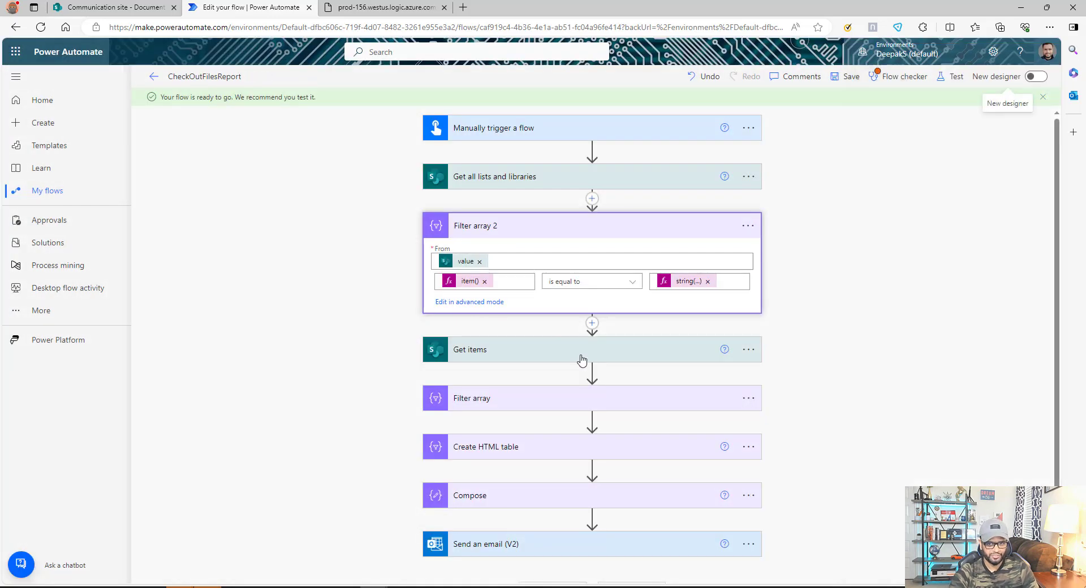
# Open the settings of the Get items action to view its site address and list name
pyautogui.scroll(-1, 590, 296)
pyautogui.click(562, 323)
pyautogui.scroll(-3, 708, 424)
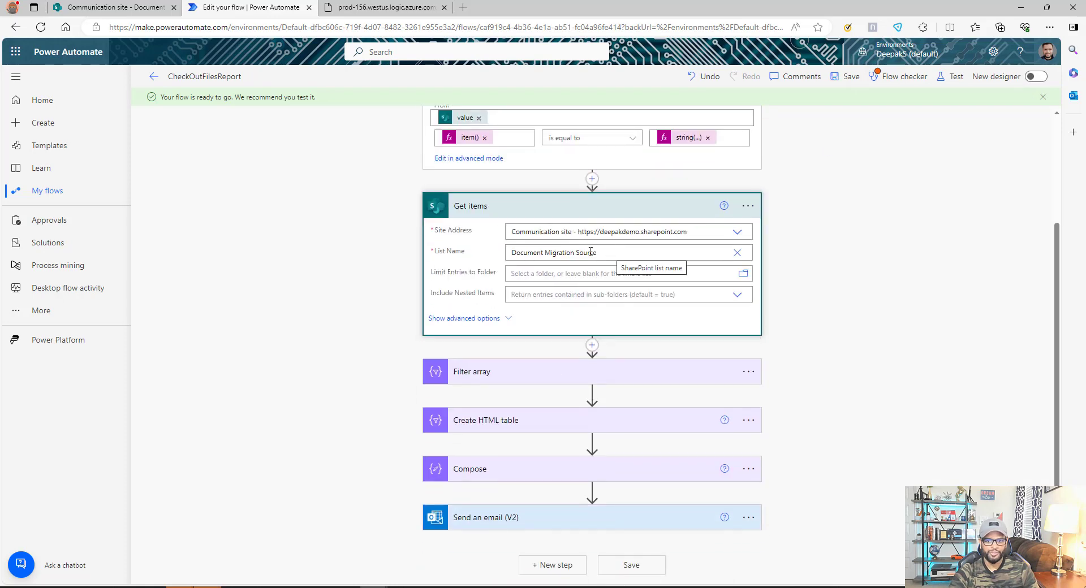
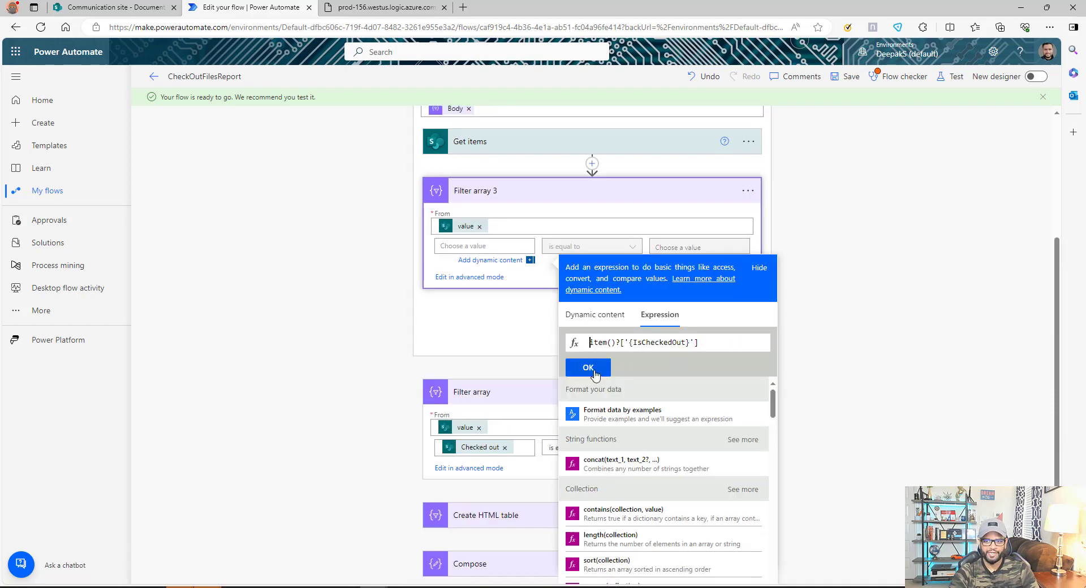
# Set the Filter array 3 condition so that item()?['{IsCheckedOut}'] is equal to the expression true
pyautogui.click(588, 368)
pyautogui.click(682, 247)
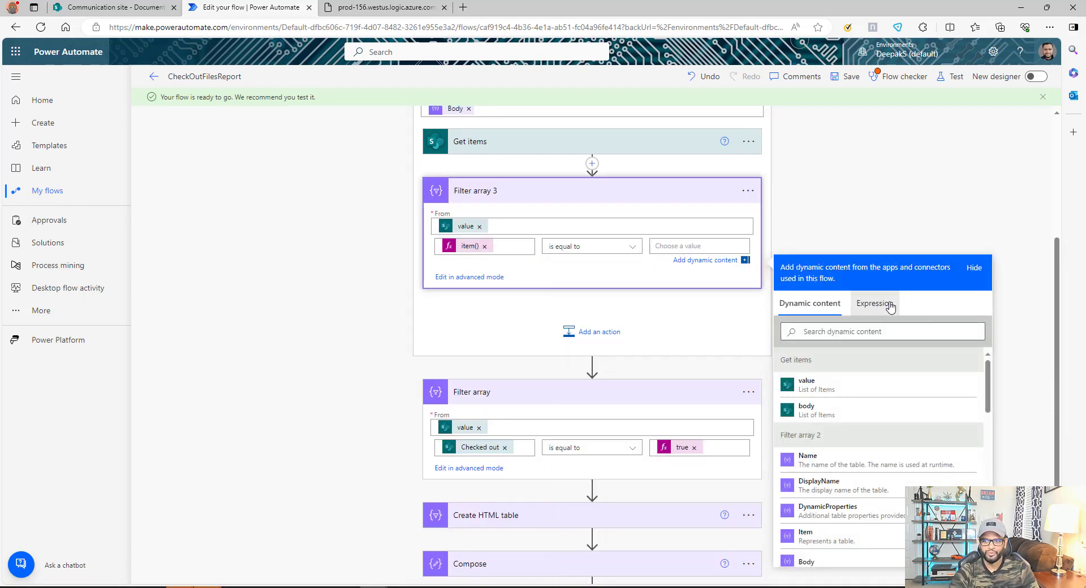
pyautogui.click(875, 314)
pyautogui.write('true')
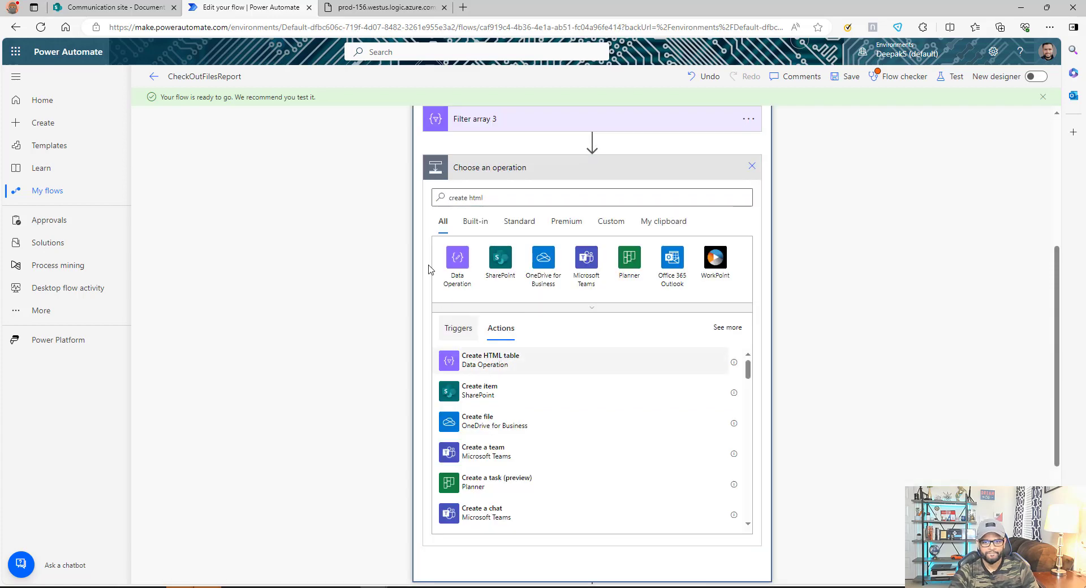
# Add a Create HTML table action after Filter array 3 inside the Apply to each loop, with the Filter array 3 Body as From
pyautogui.click(490, 359)
pyautogui.scroll(3, 511, 294)
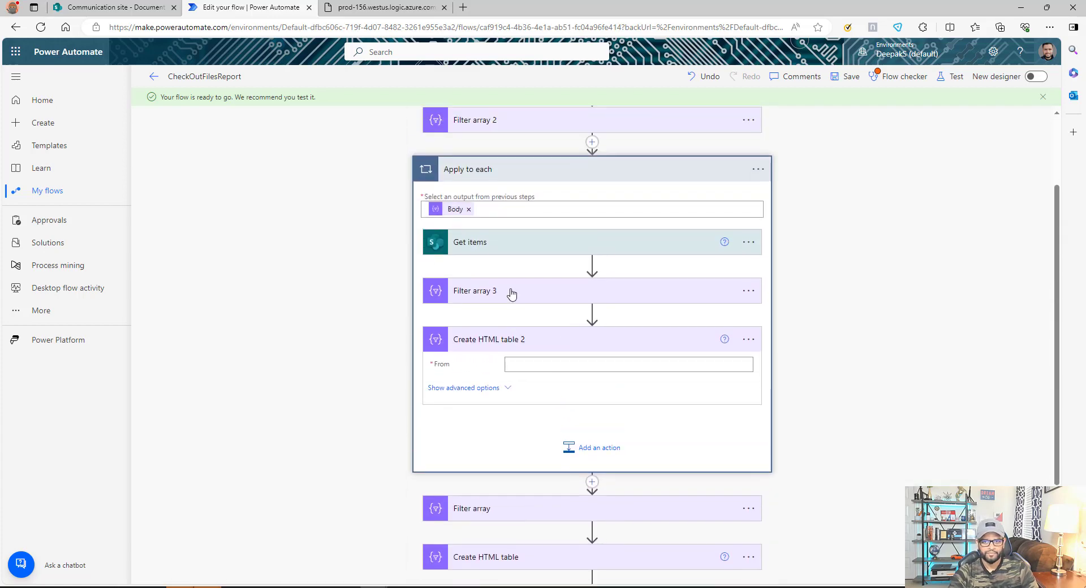
pyautogui.click(584, 375)
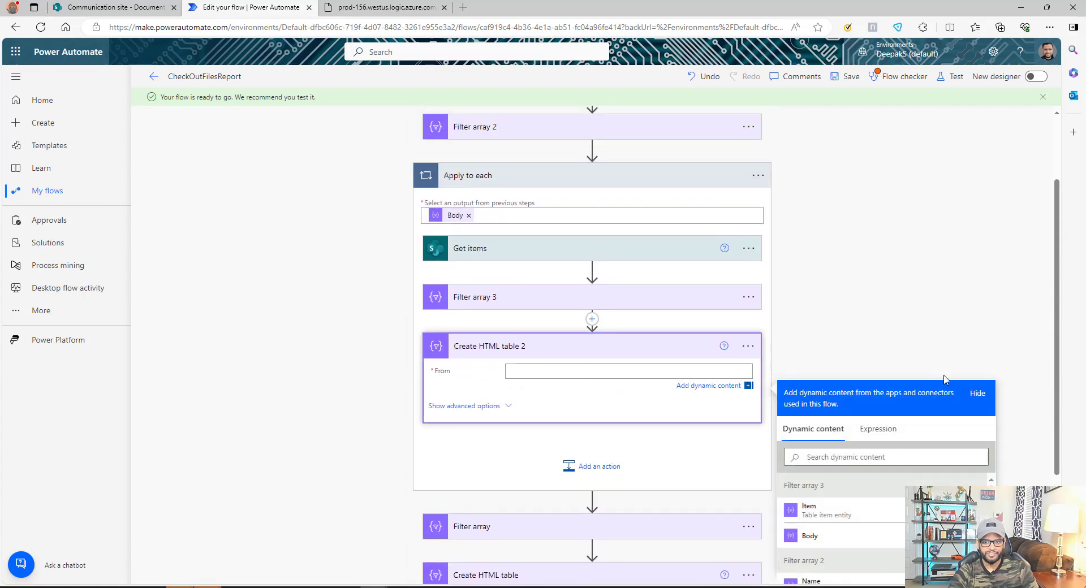
pyautogui.scroll(-3, 638, 415)
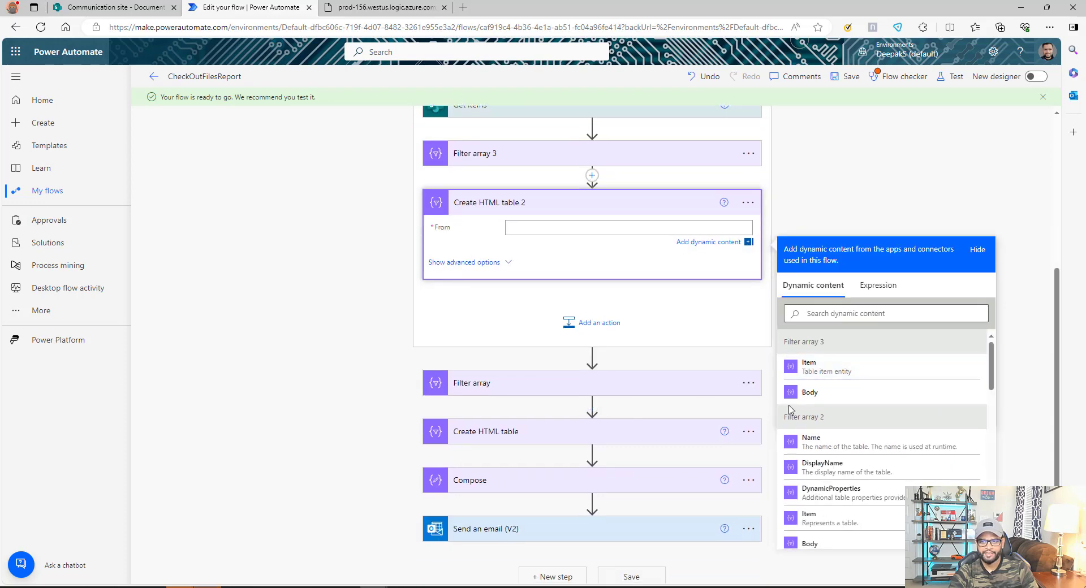
pyautogui.scroll(3, 560, 305)
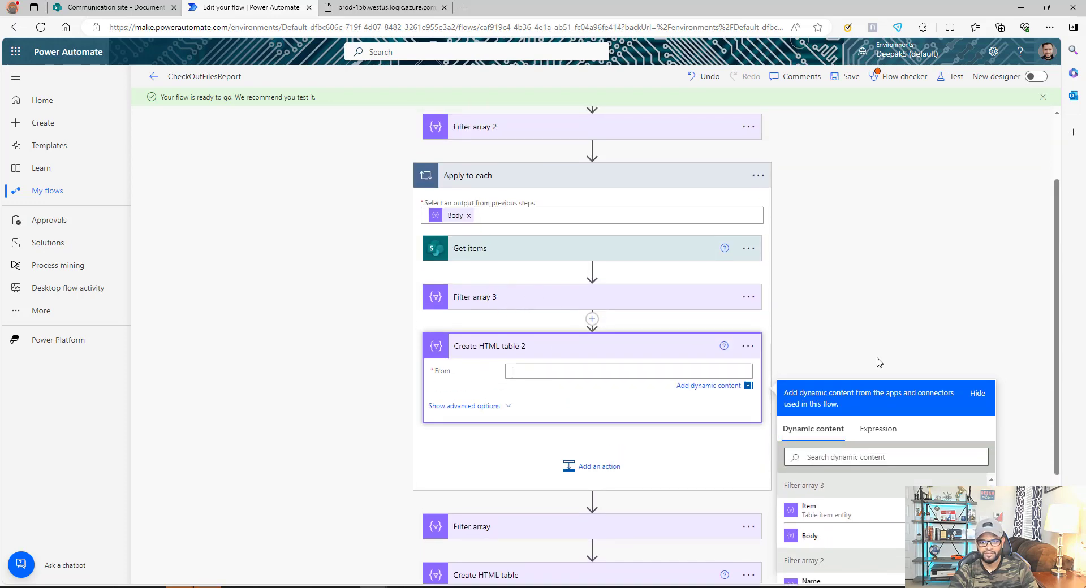
pyautogui.scroll(-3, 859, 367)
pyautogui.click(824, 399)
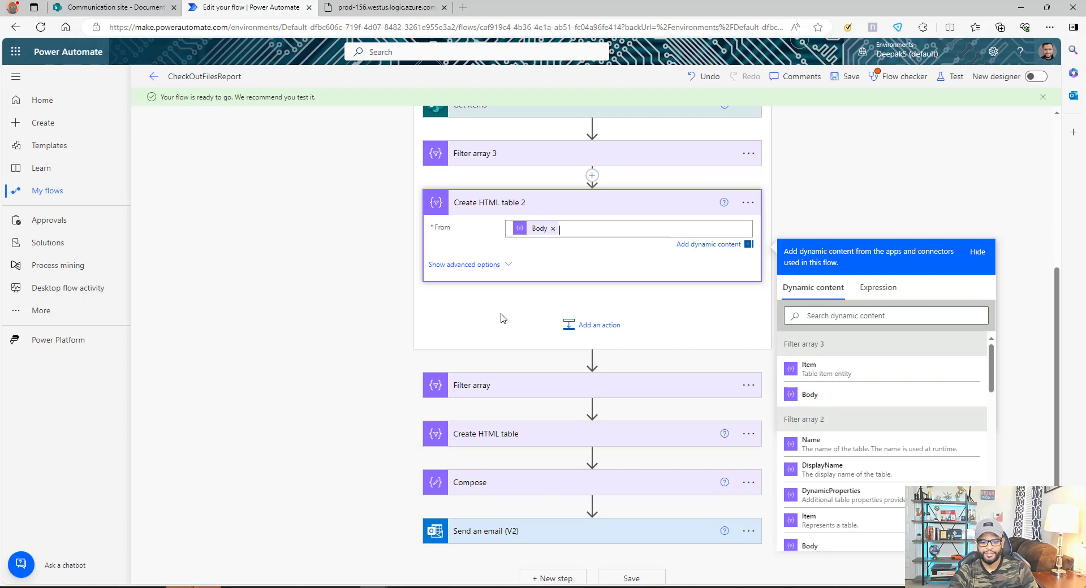
# Switch Create HTML table 2 to Custom columns and add FileName, CheckedOutTo and Link headers with item() expressions as values
pyautogui.click(478, 265)
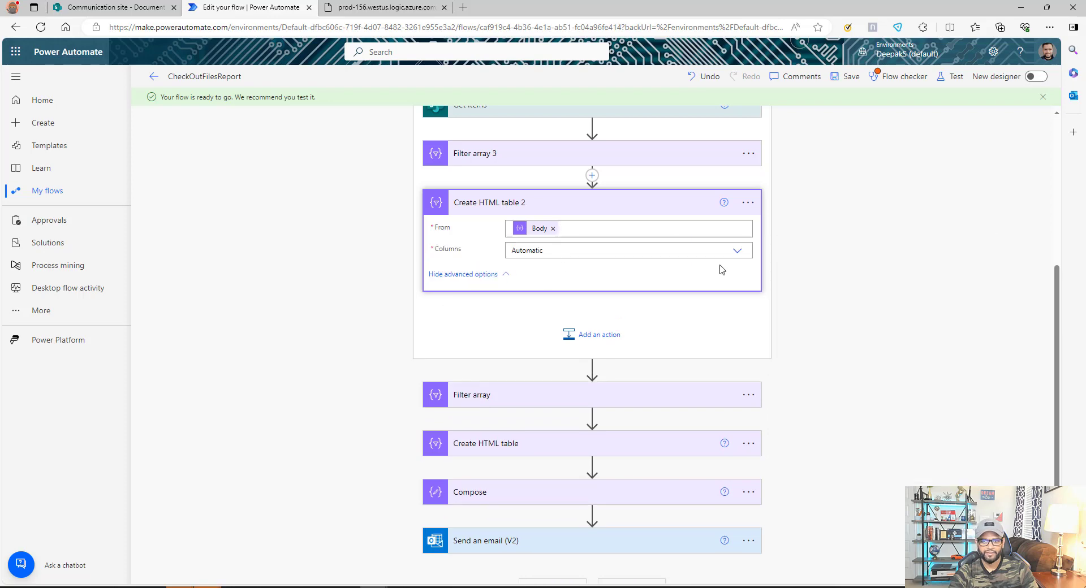
pyautogui.click(737, 250)
pyautogui.click(529, 286)
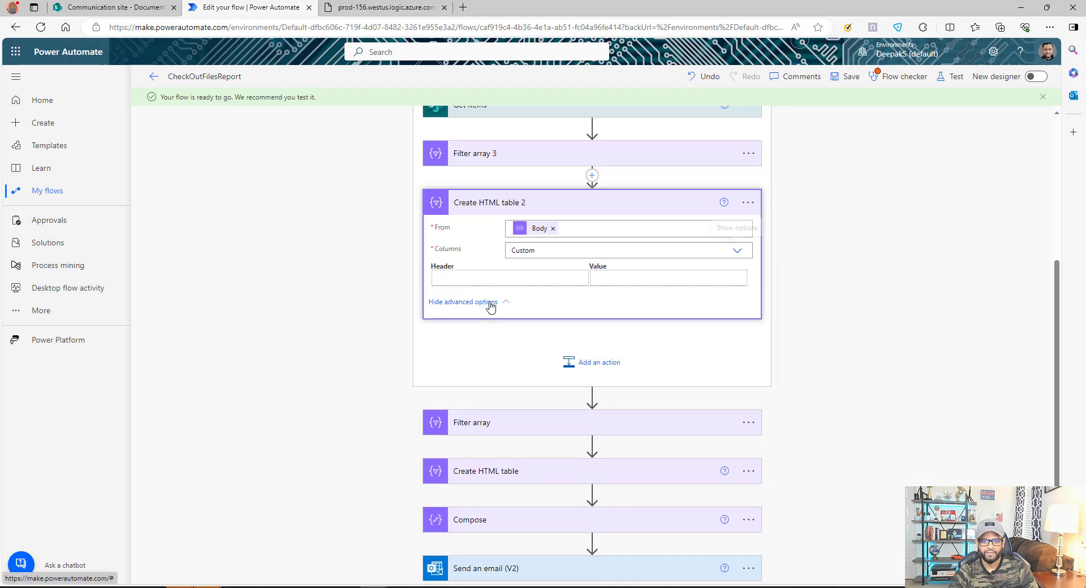
pyautogui.scroll(-1, 490, 306)
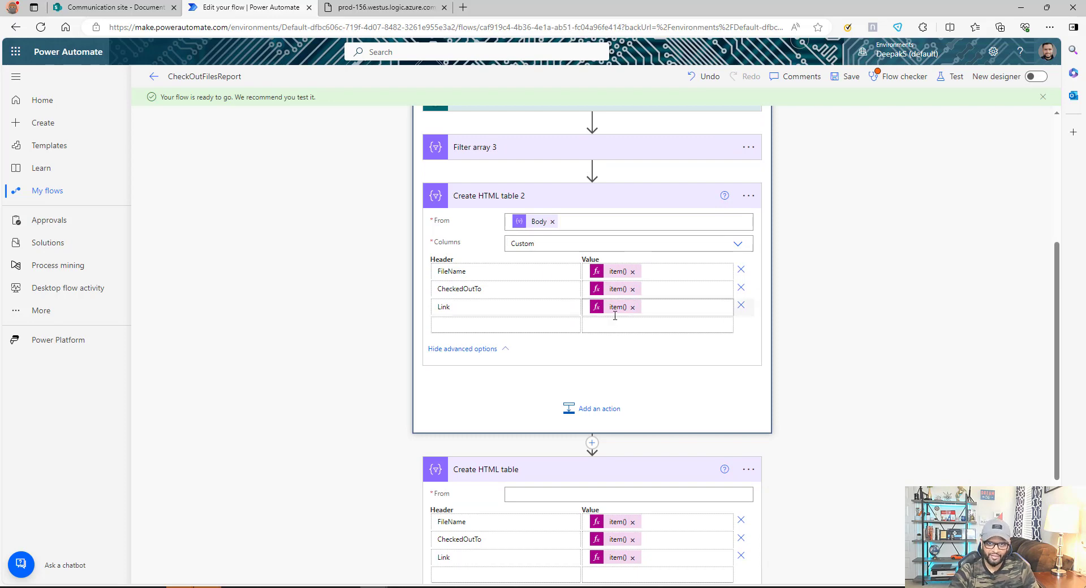
pyautogui.scroll(2, 557, 364)
pyautogui.scroll(-1, 546, 361)
pyautogui.scroll(-2, 631, 359)
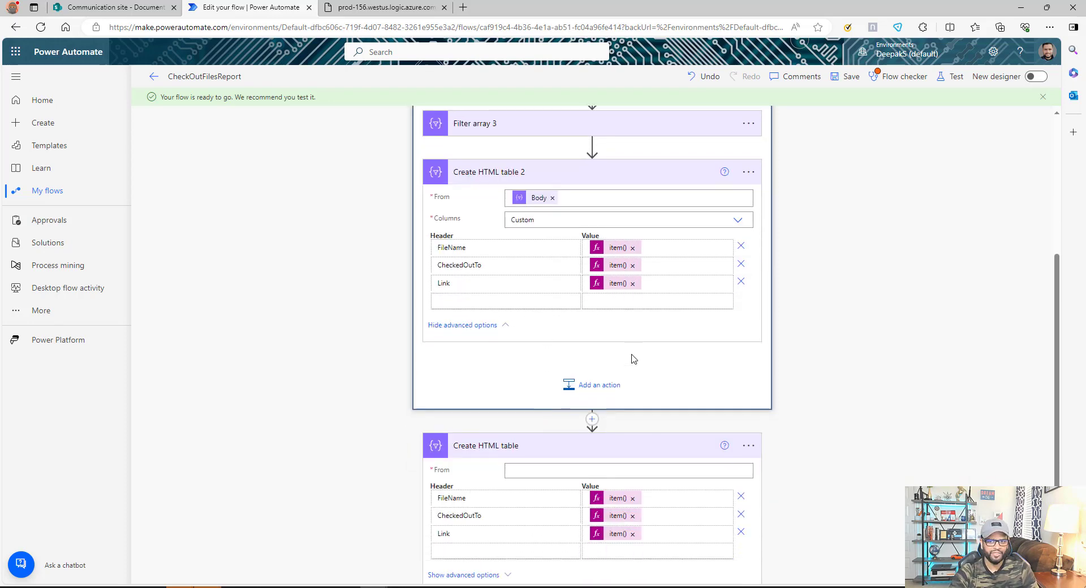
# Delete the original Create HTML table action that sits outside the Apply to each loop
pyautogui.click(747, 397)
pyautogui.click(825, 441)
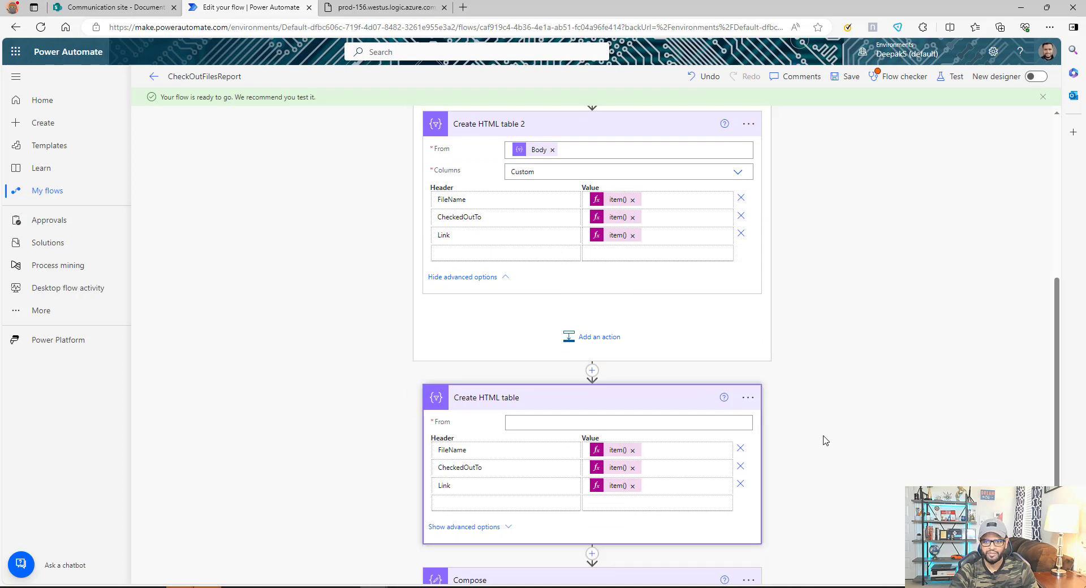
pyautogui.click(748, 398)
pyautogui.click(758, 511)
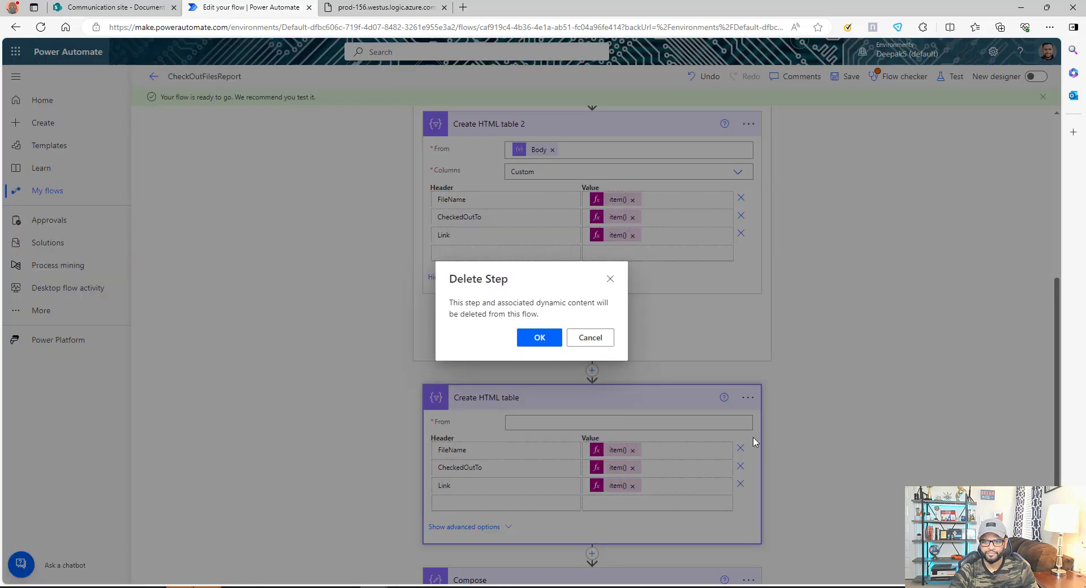
pyautogui.click(543, 342)
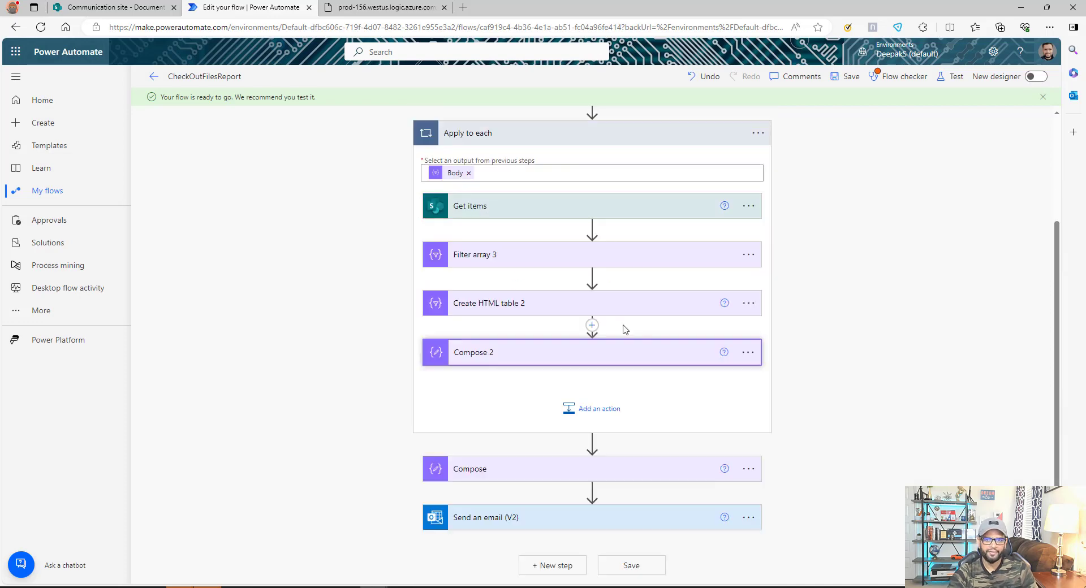
# Move the Send an email (V2) action into the Apply to each loop, directly below Compose 2
pyautogui.moveTo(584, 401); pyautogui.dragTo(584, 320)
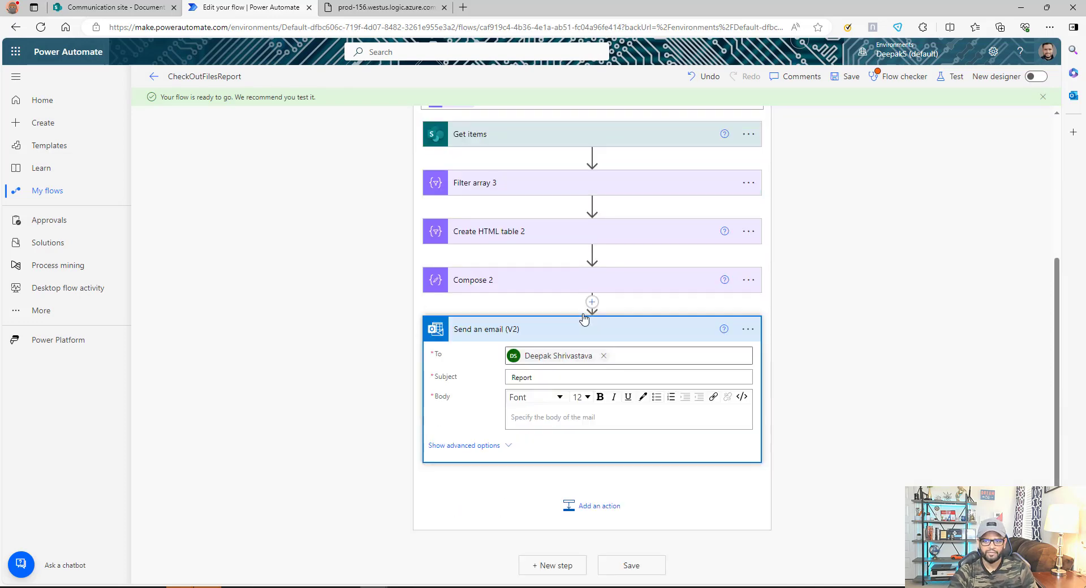
# Fill the body of Send an email (V2) with the Compose 2 Outputs followed by the Create HTML table 2 Output
pyautogui.click(566, 419)
pyautogui.scroll(-3, 728, 484)
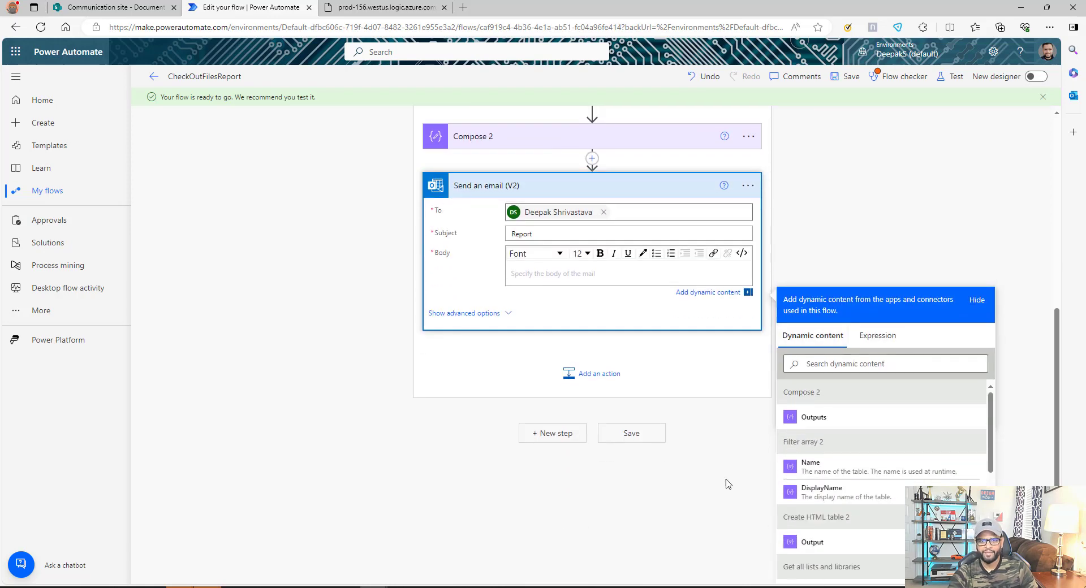
pyautogui.scroll(2, 751, 375)
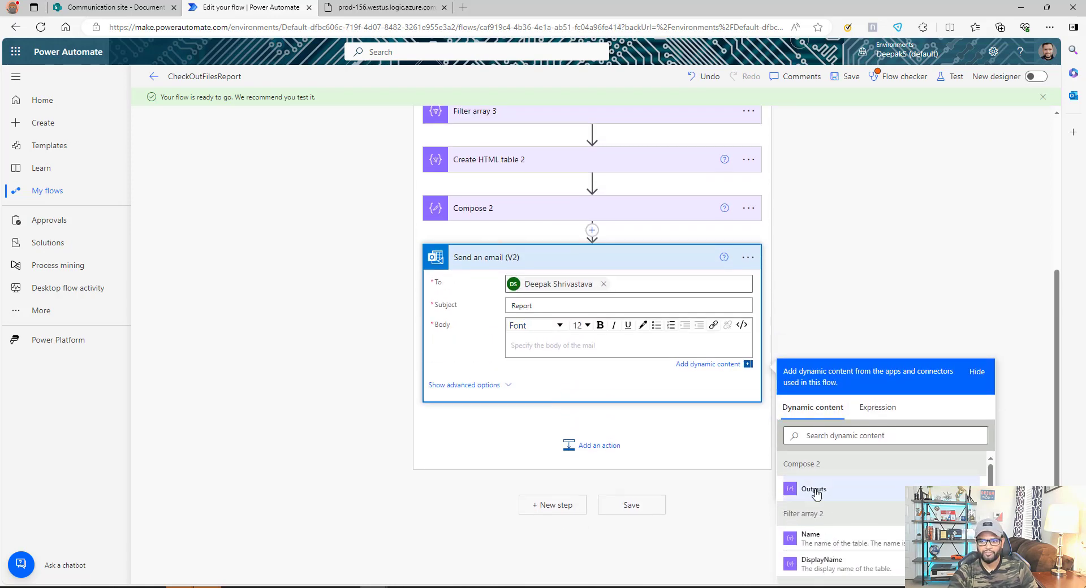
pyautogui.click(815, 489)
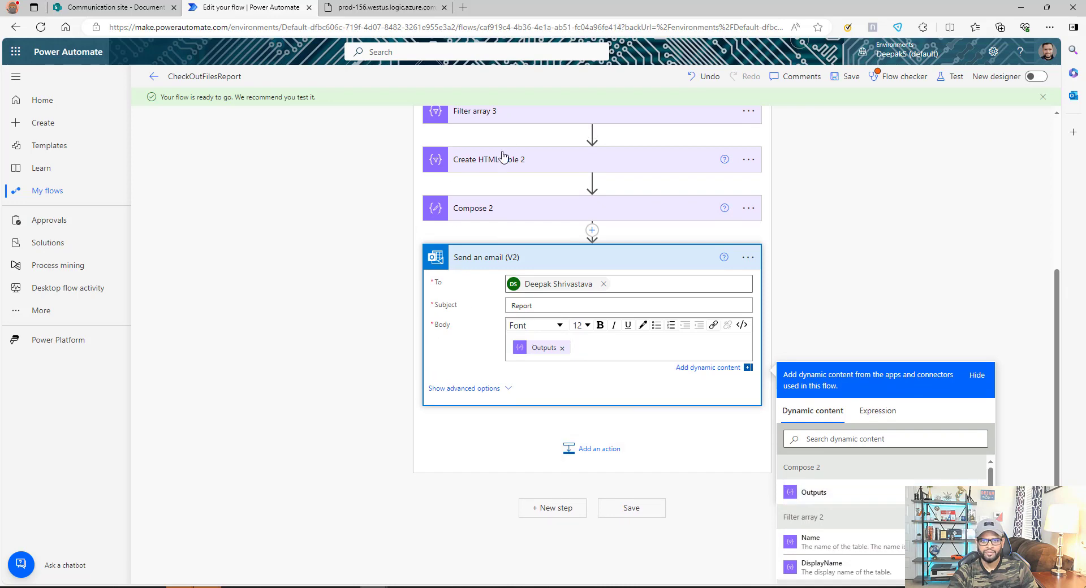
pyautogui.scroll(-1, 869, 516)
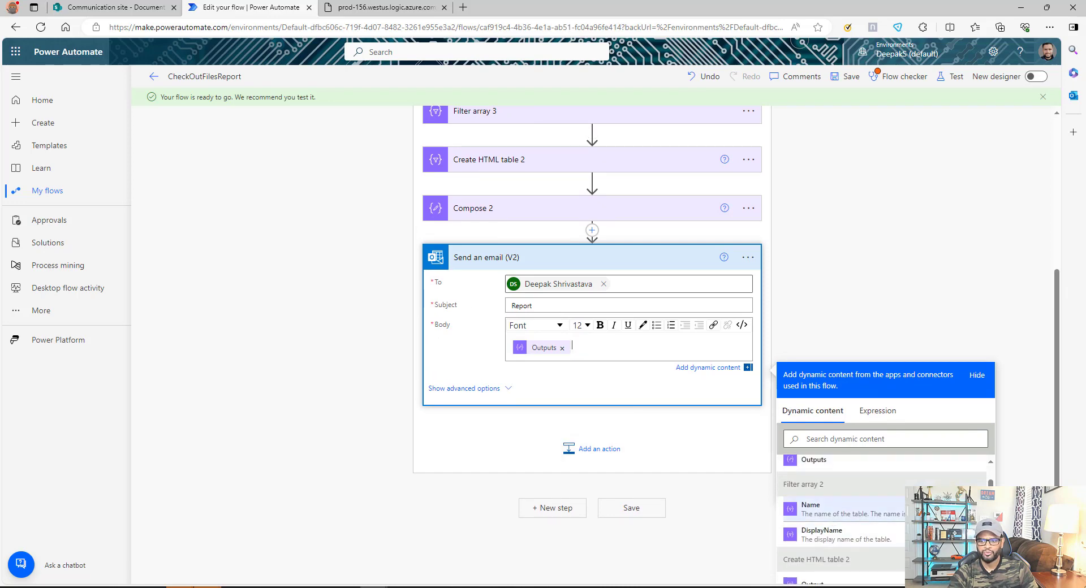
pyautogui.scroll(-2, 882, 497)
pyautogui.click(813, 512)
pyautogui.scroll(1, 654, 371)
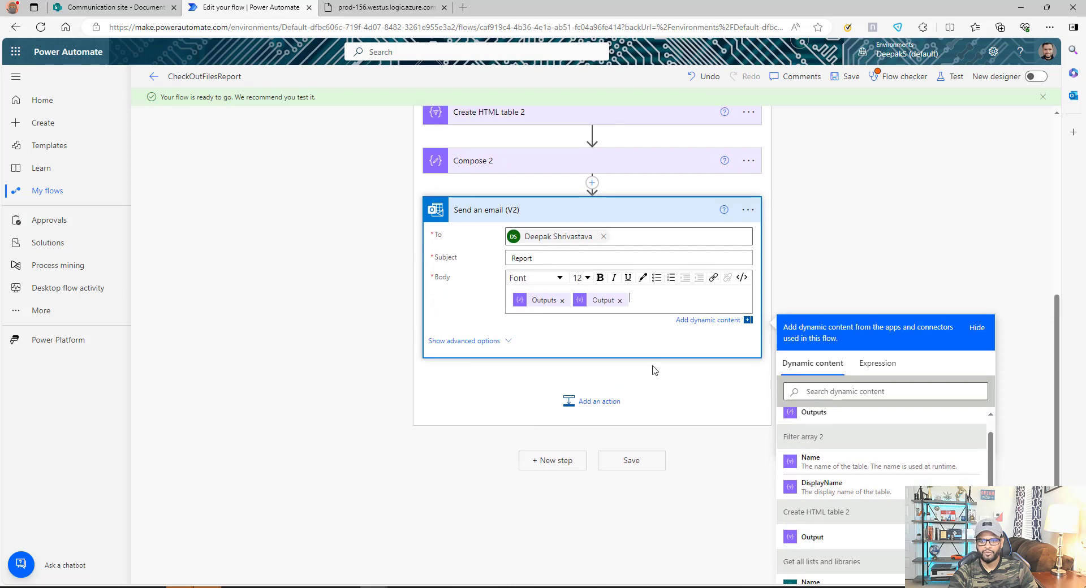
# Save the CheckOutFilesReport flow and run it as a test
pyautogui.scroll(3, 654, 370)
pyautogui.click(843, 76)
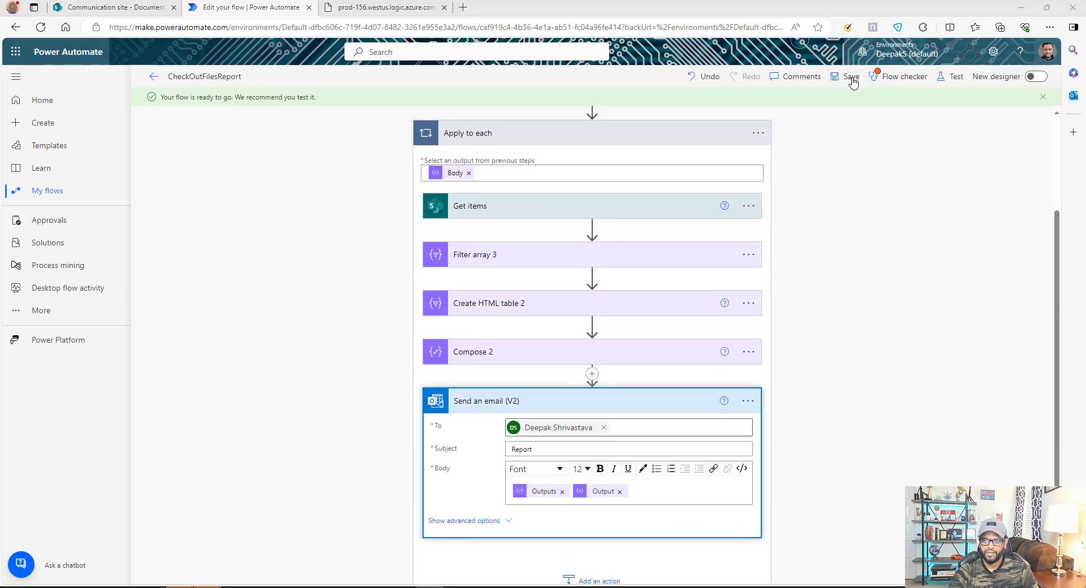
pyautogui.click(847, 77)
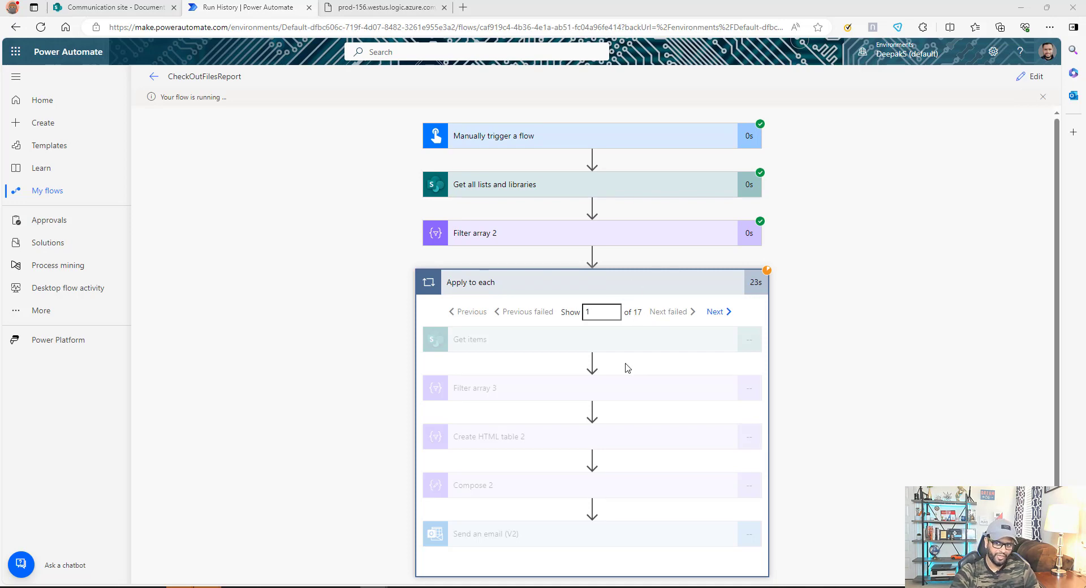
# Examine the recipient, subject and body inputs of Send an email (V2) for the first Apply to each iteration in the run
pyautogui.scroll(-1, 626, 368)
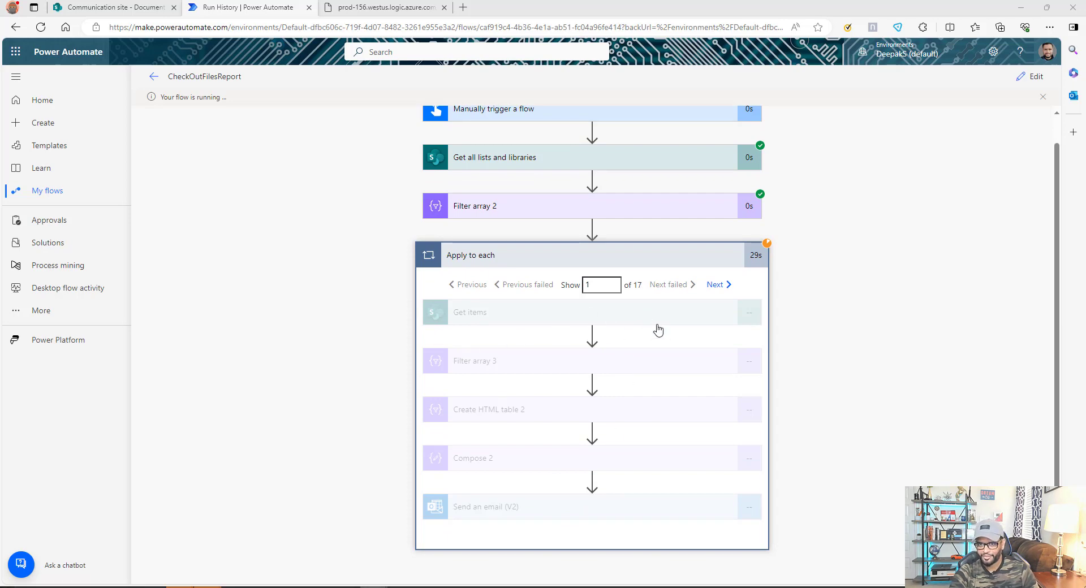
pyautogui.click(713, 507)
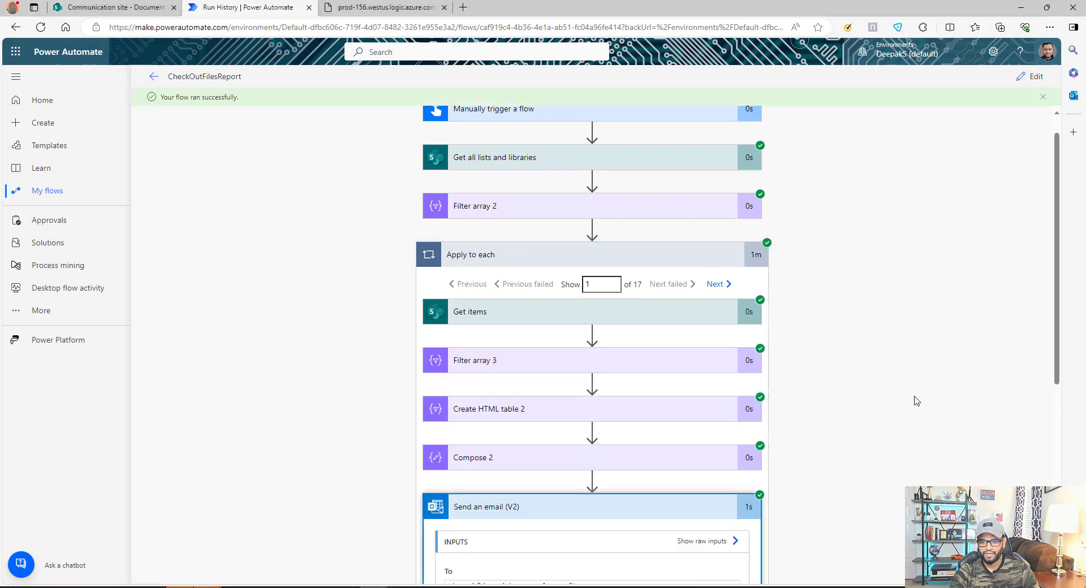
pyautogui.scroll(-5, 915, 396)
pyautogui.scroll(-2, 916, 378)
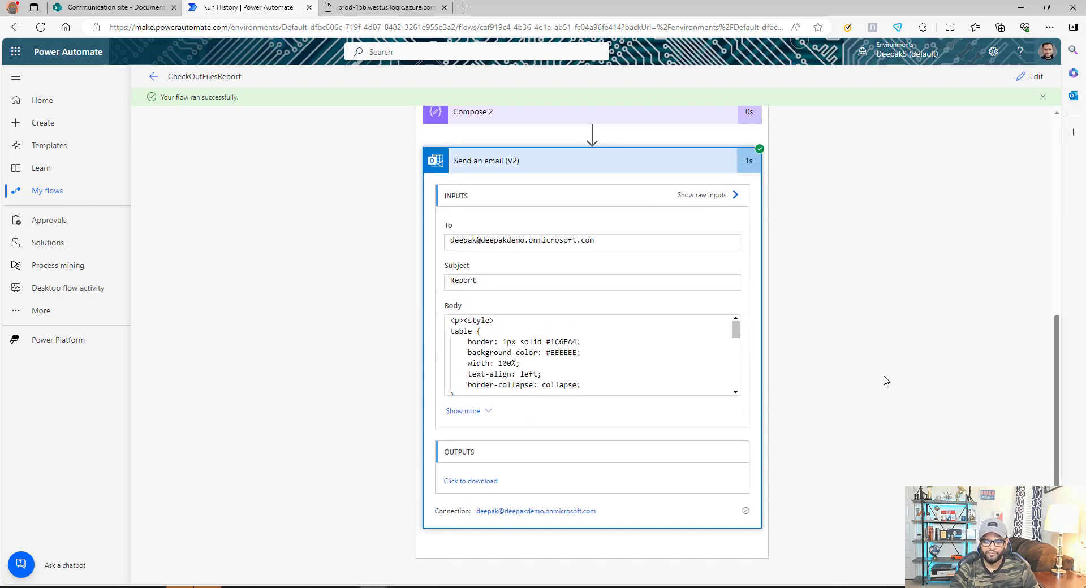
pyautogui.scroll(4, 917, 379)
# Reopen the flow for editing and review the Get items, Send an email (V2) and Filter array 3 settings inside Apply to each
pyautogui.click(1031, 77)
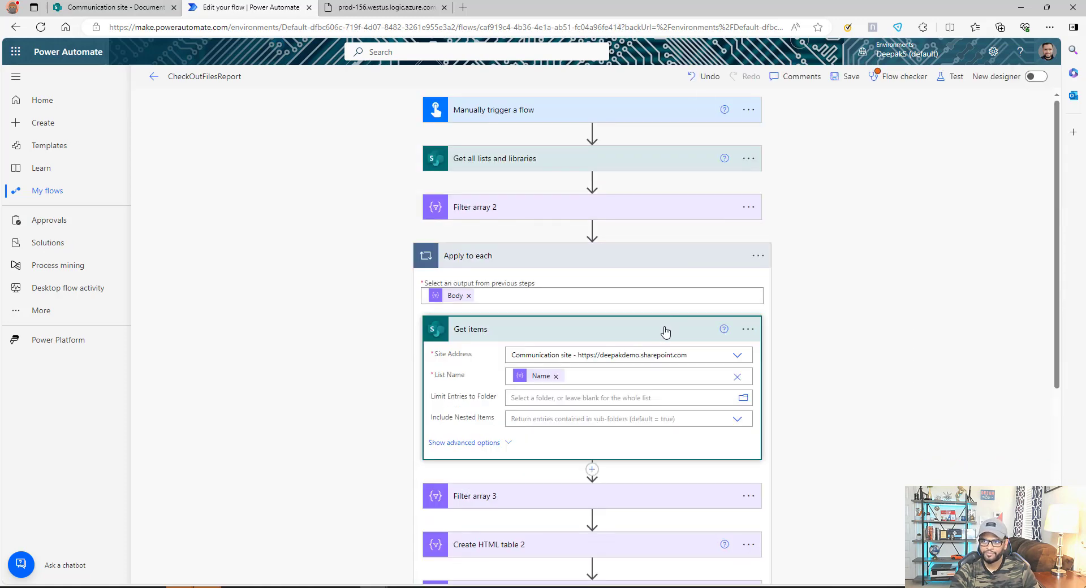
pyautogui.scroll(-3, 583, 368)
pyautogui.scroll(-3, 577, 369)
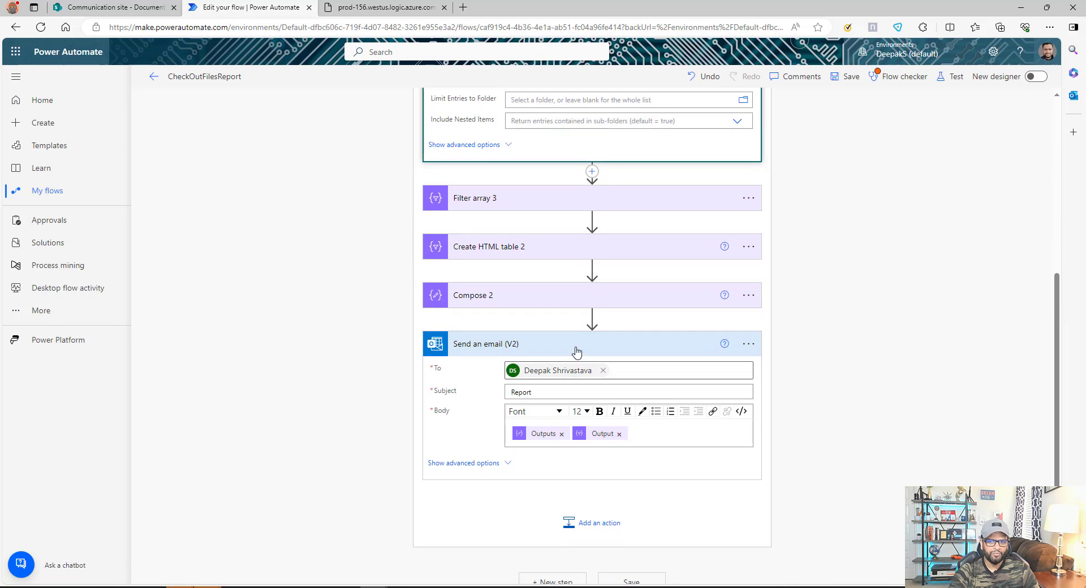
pyautogui.click(575, 346)
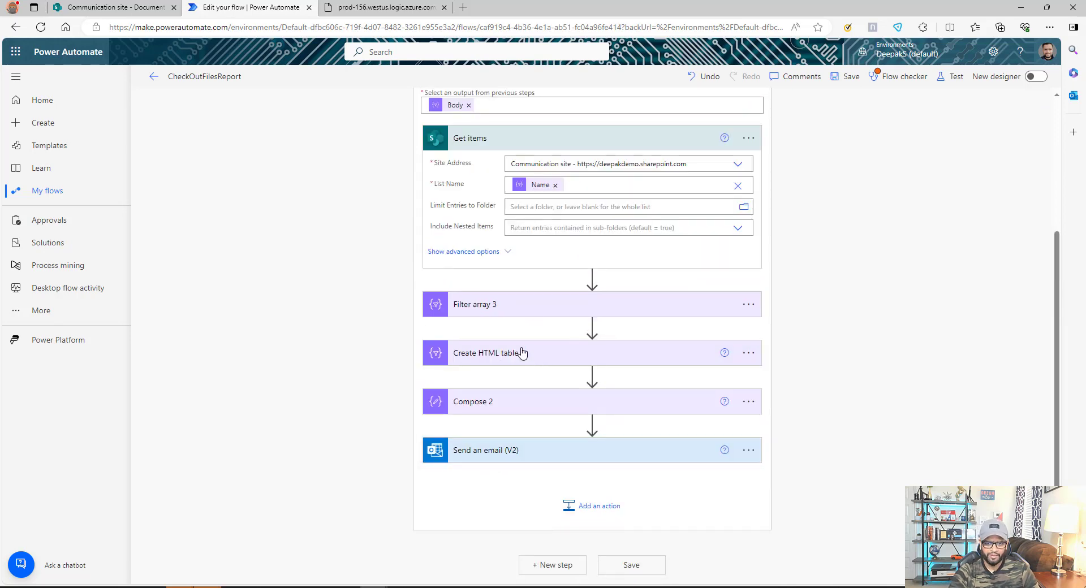
pyautogui.click(517, 310)
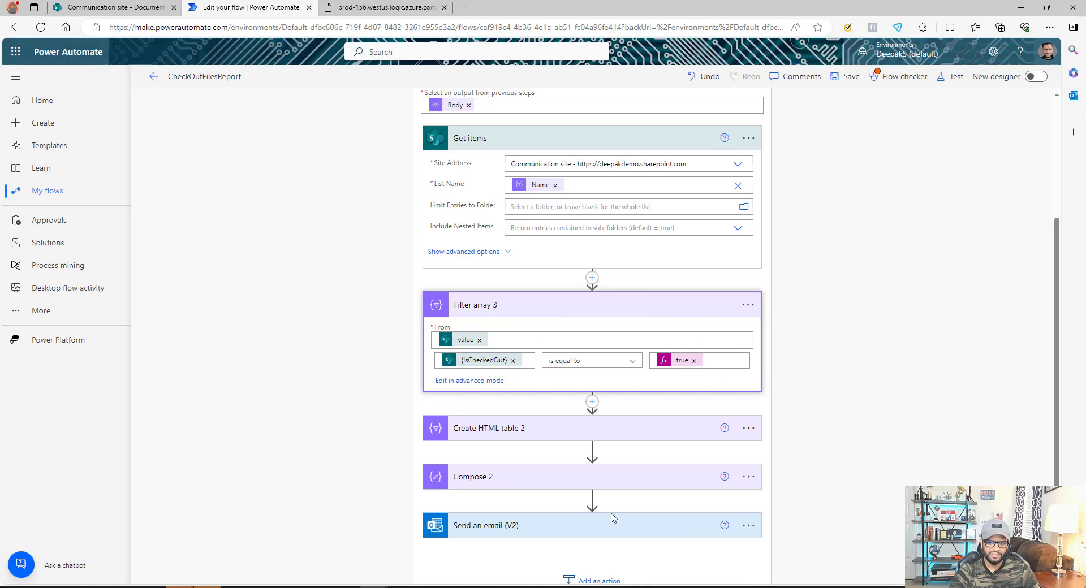
pyautogui.scroll(-1, 613, 516)
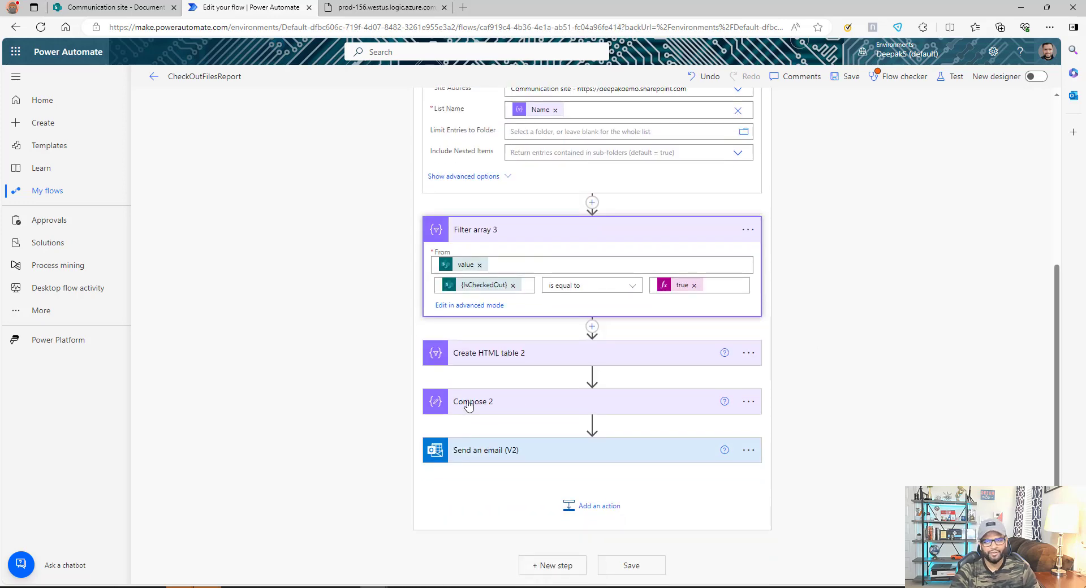